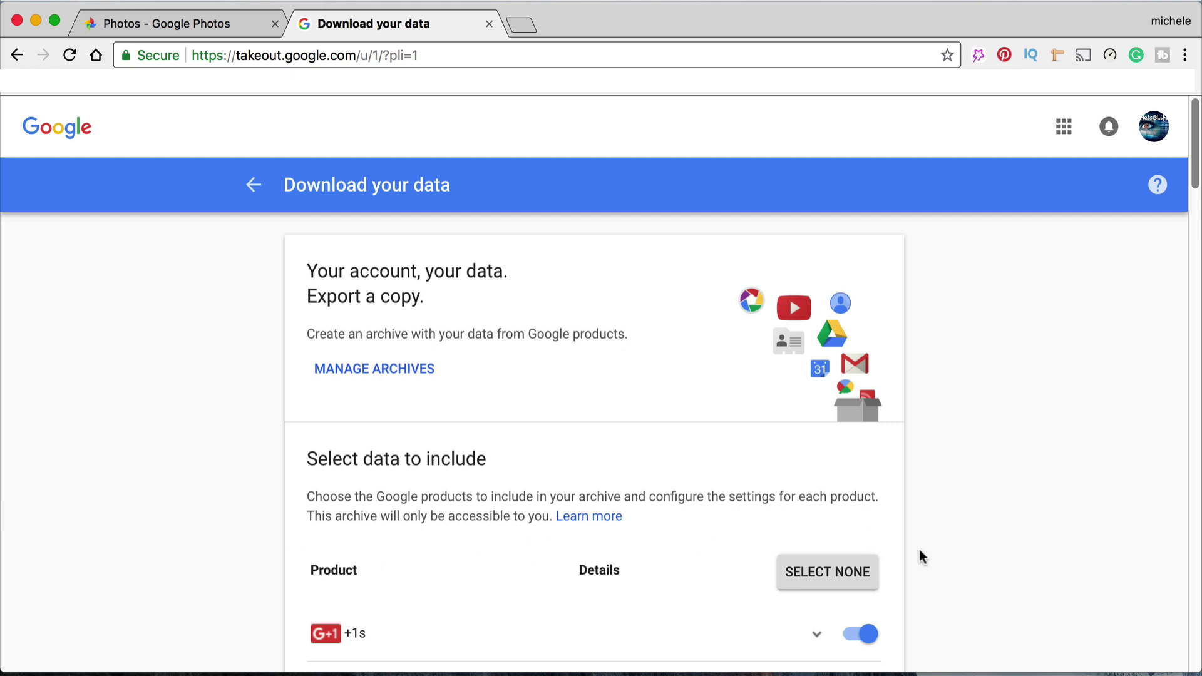
Deselect all Google products from the data to include in the archive
scroll(921, 550, "down", 6)
scroll(945, 551, "down", 3)
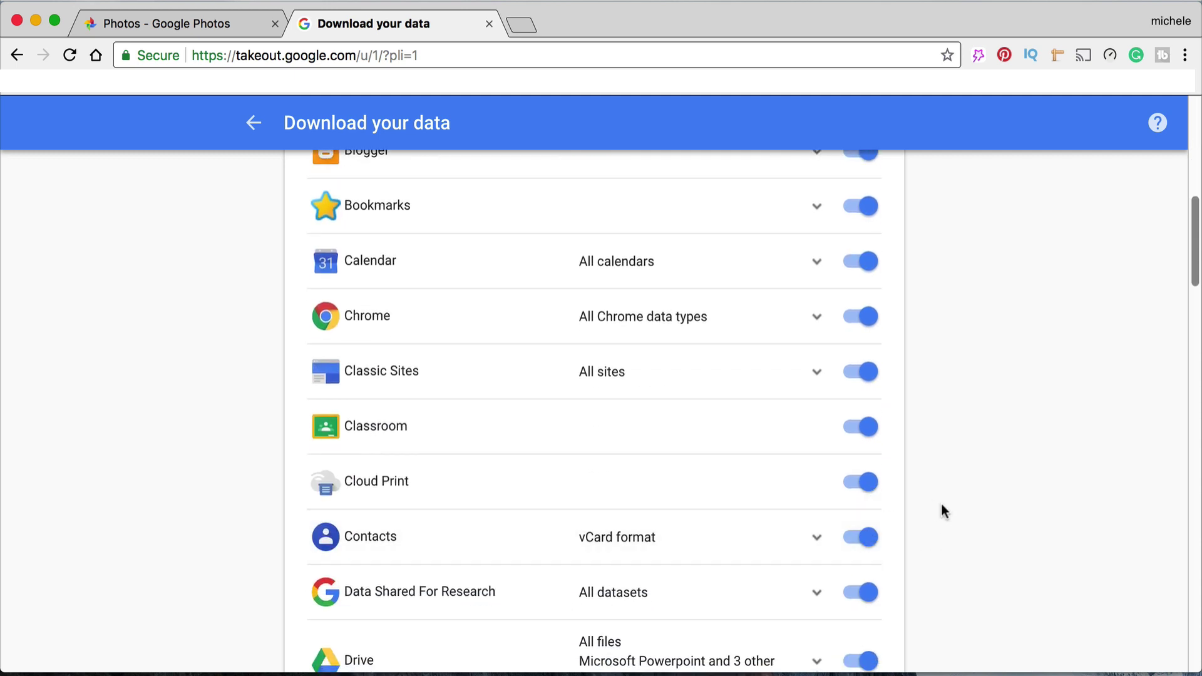
scroll(933, 495, "up", 10)
left_click(857, 581)
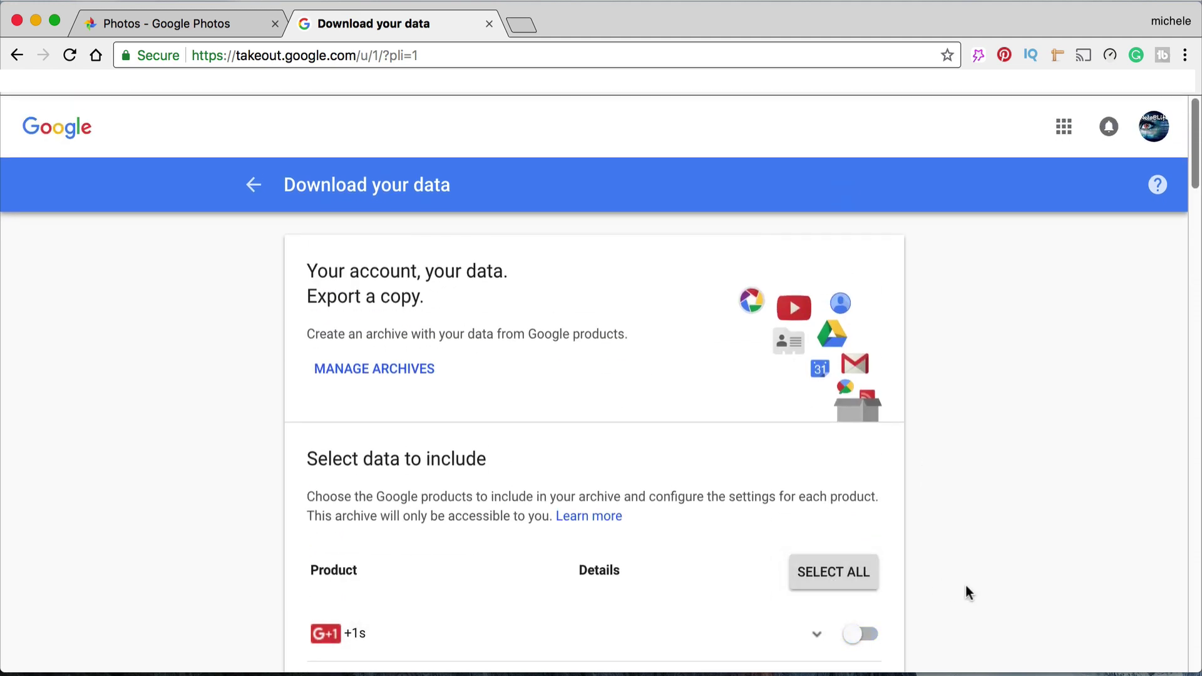
Include Google Photos in the archive and expand its photo album options
scroll(926, 557, "down", 12)
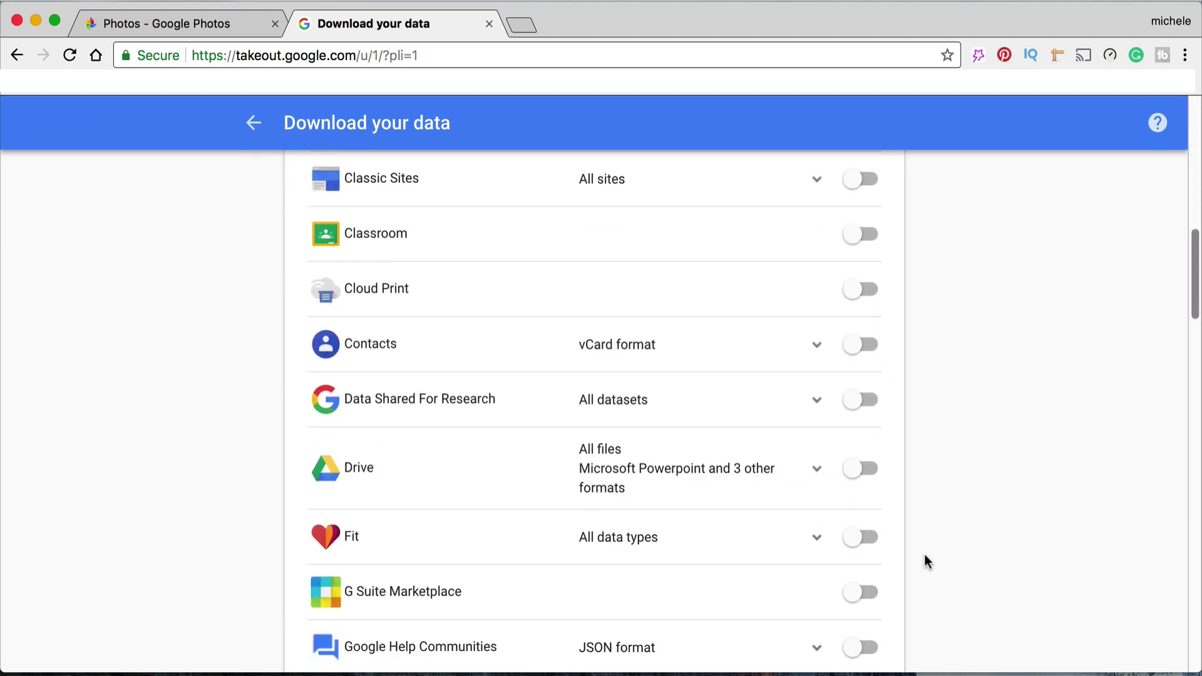
scroll(927, 559, "down", 5)
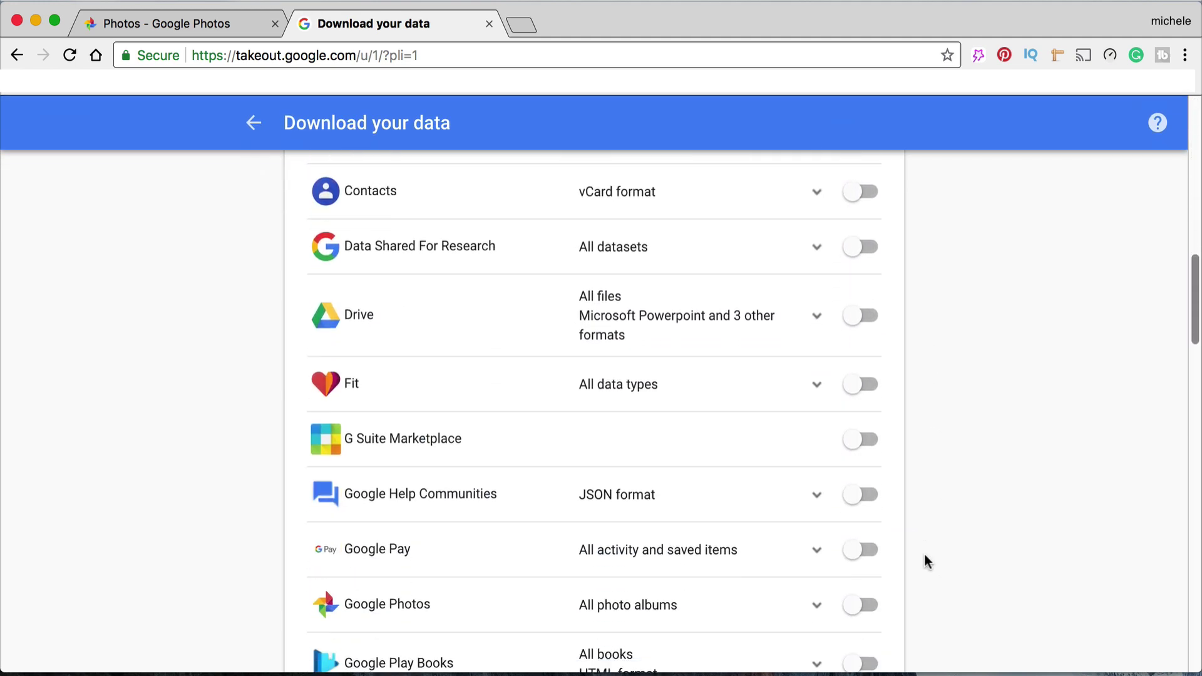
left_click(856, 563)
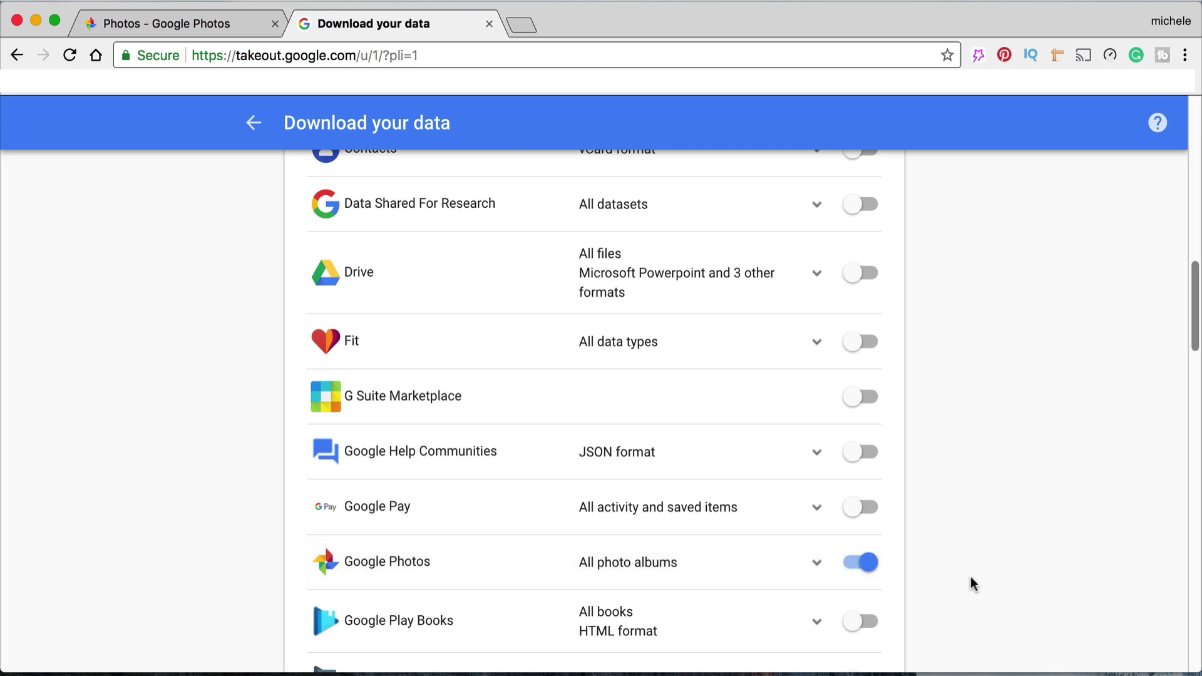
scroll(971, 576, "down", 6)
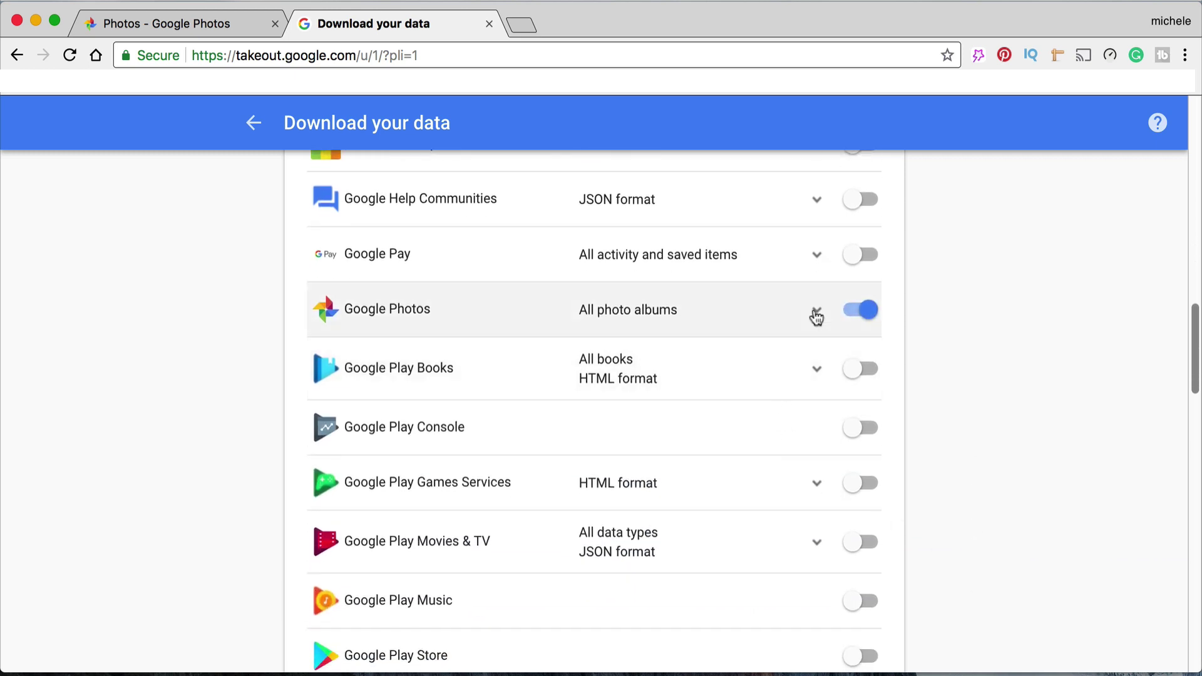
left_click(817, 313)
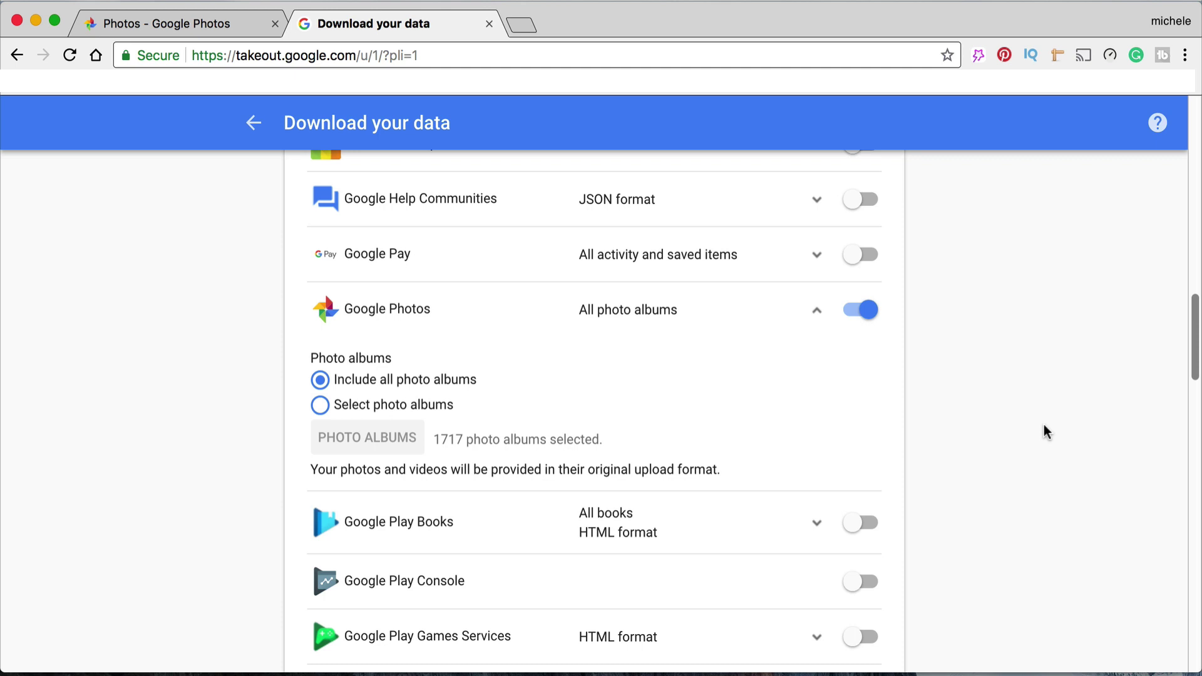
Look through the date-grouped photos in the Google Photos library
left_click(161, 29)
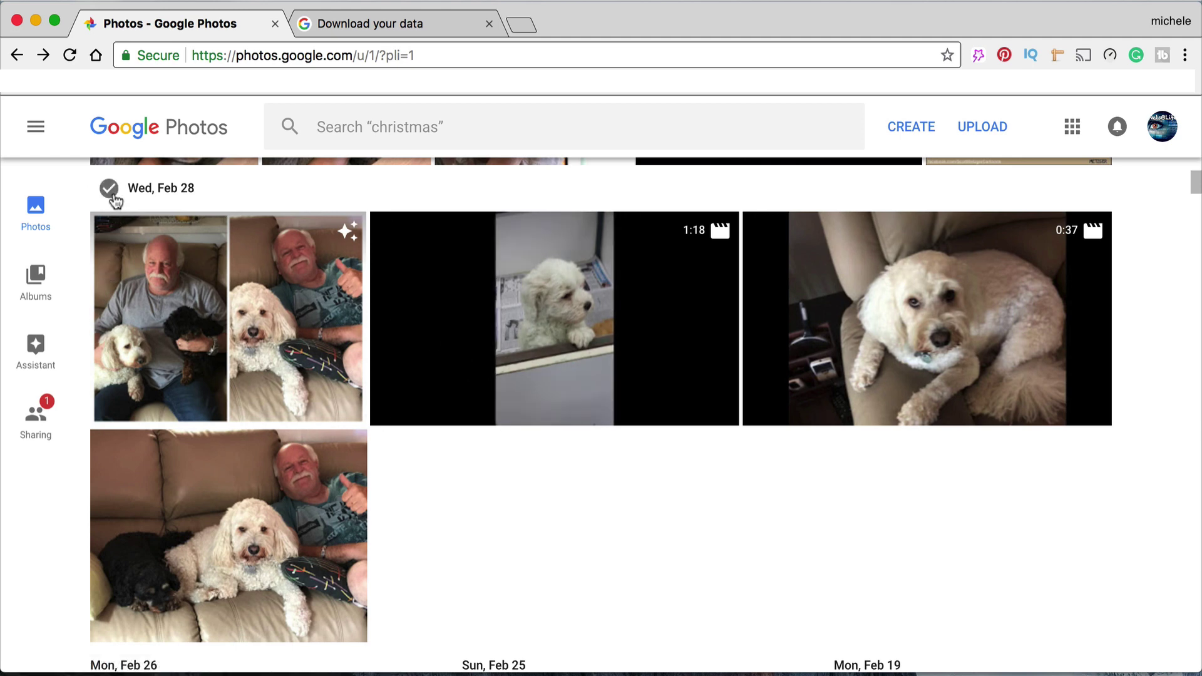
scroll(114, 201, "down", 5)
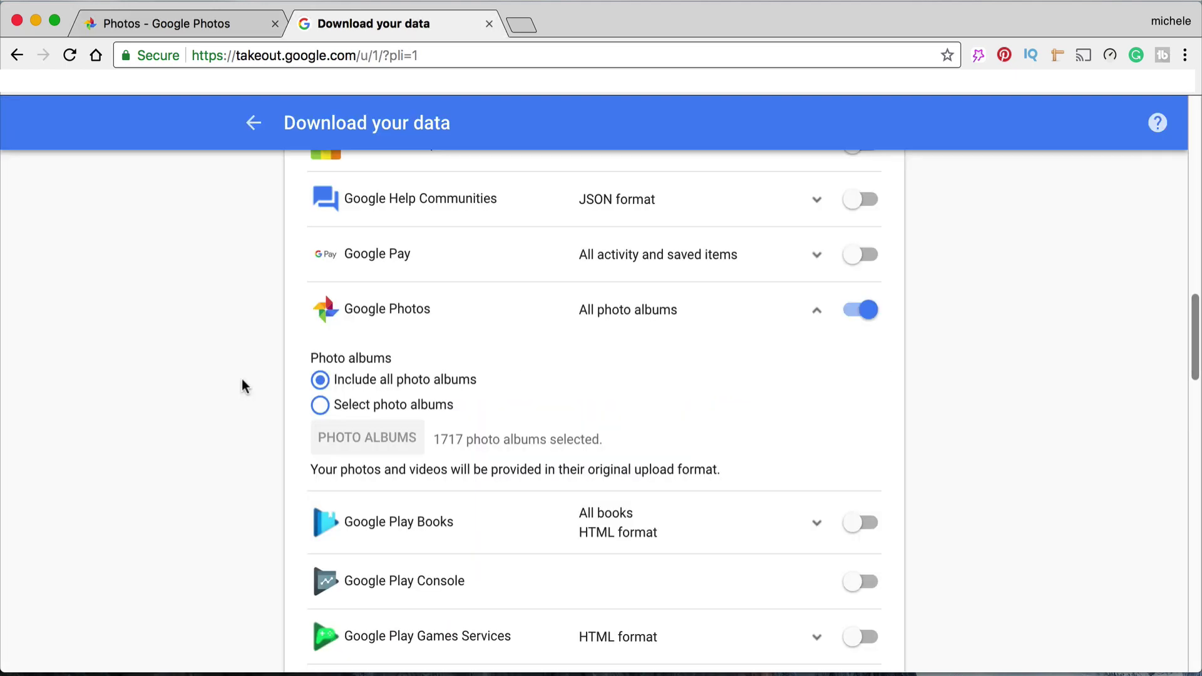
Limit the Google Photos export to selected albums, with all albums cleared except the 3rd Birthday one, and confirm the selection
left_click(319, 407)
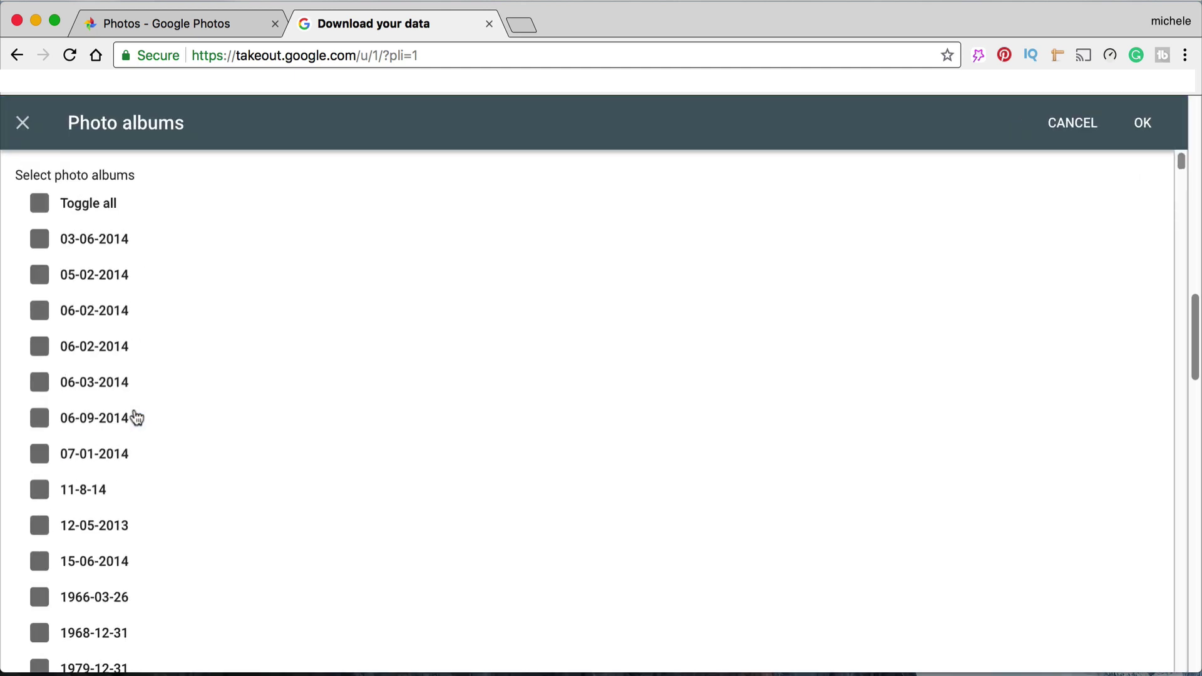
scroll(219, 494, "down", 15)
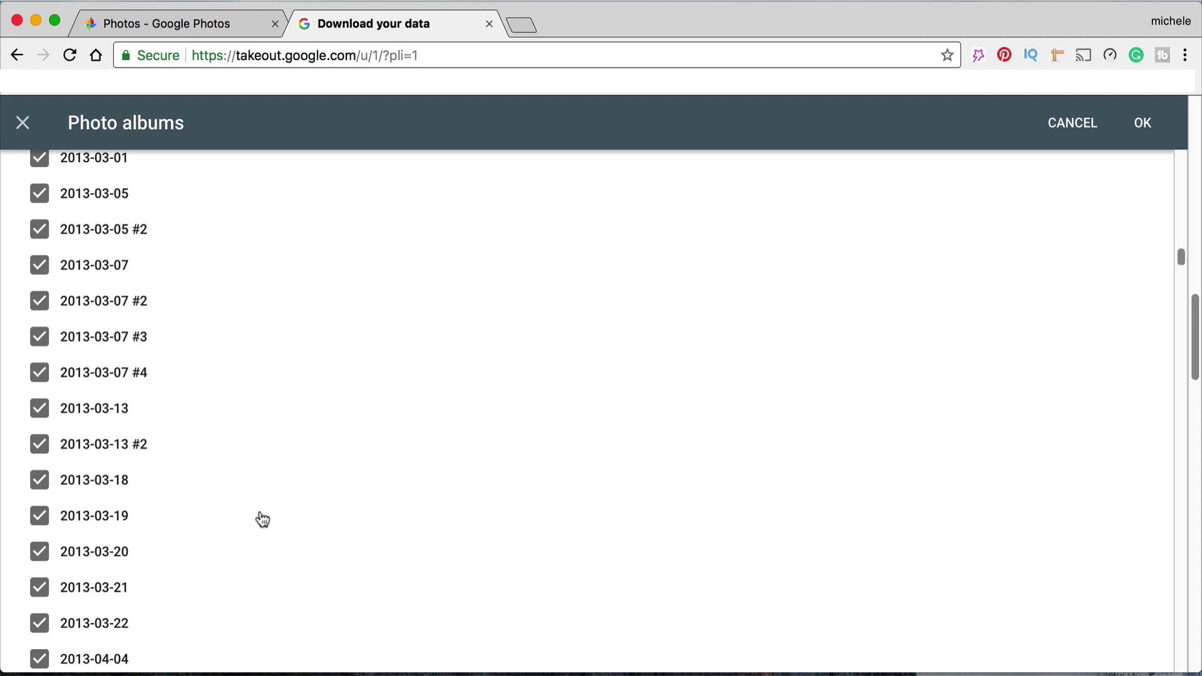
scroll(288, 515, "up", 15)
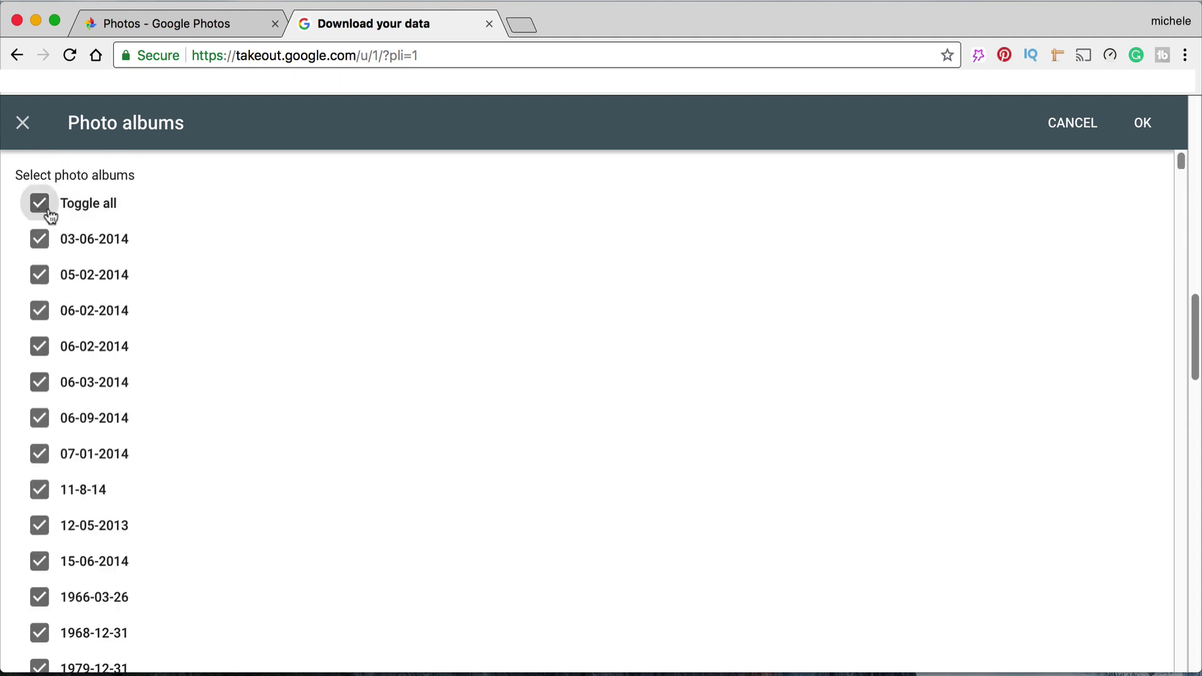
key("space")
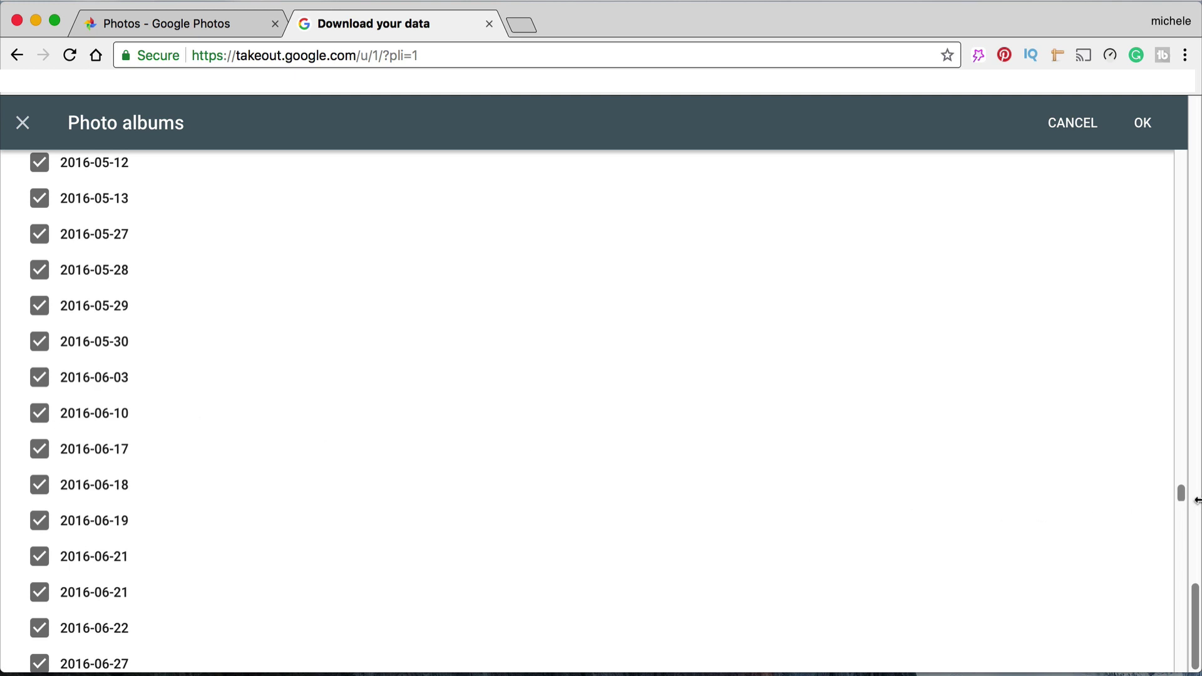
left_click_drag(1181, 493, 1185, 670)
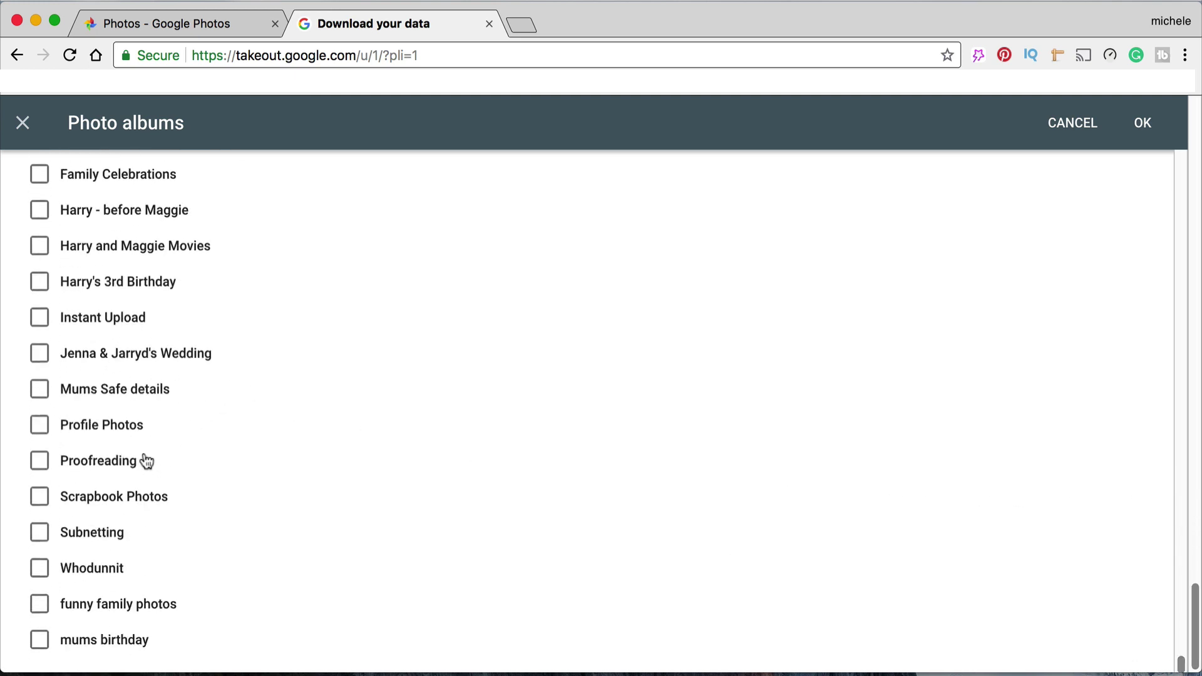
left_click(41, 285)
left_click(1143, 126)
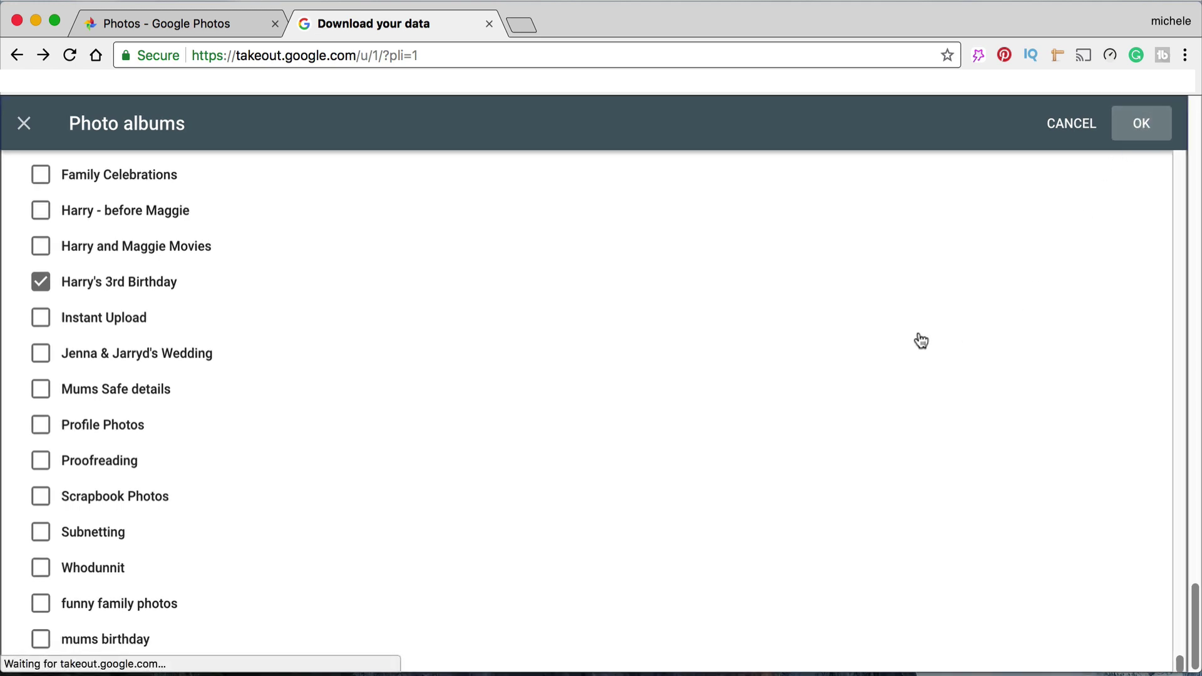
Proceed to the archive format settings and keep the .zip file type with a maximum archive size of 2GB
scroll(1039, 341, "down", 20)
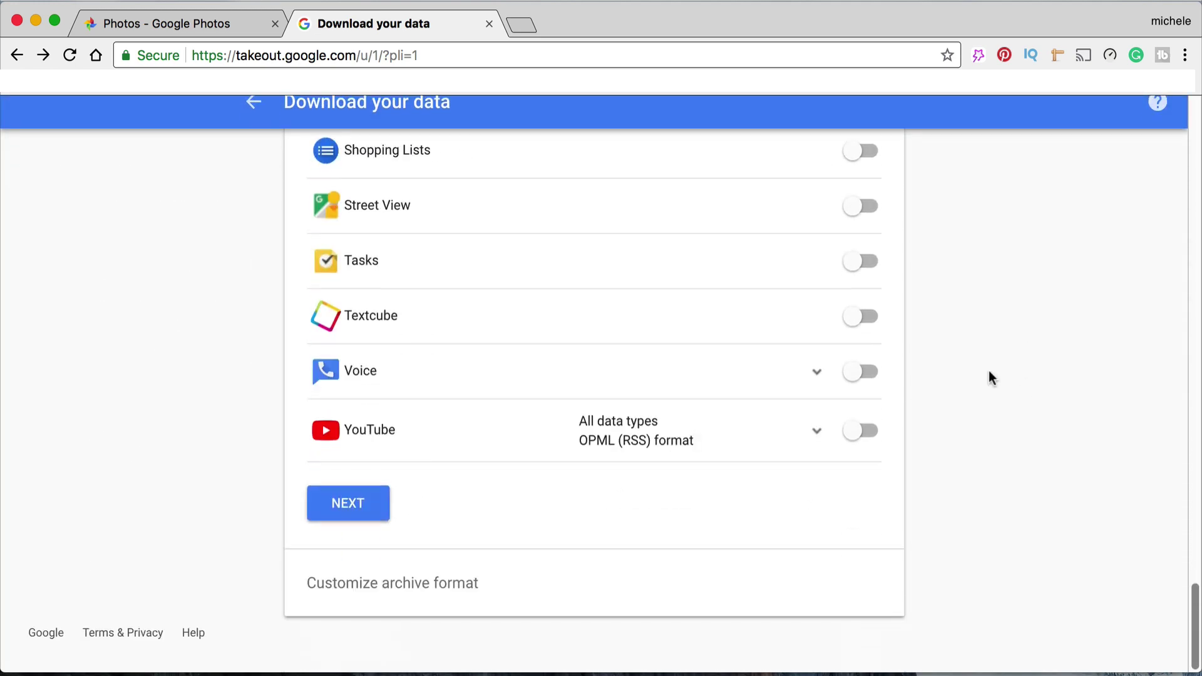
left_click(338, 529)
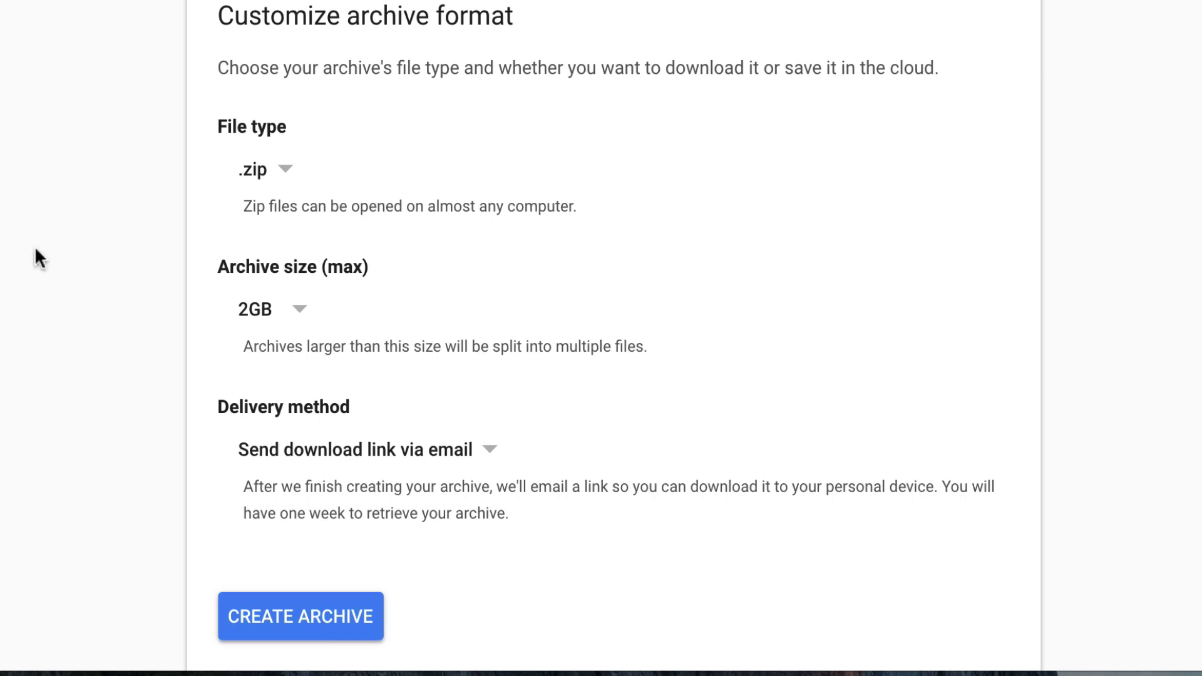
left_click(285, 170)
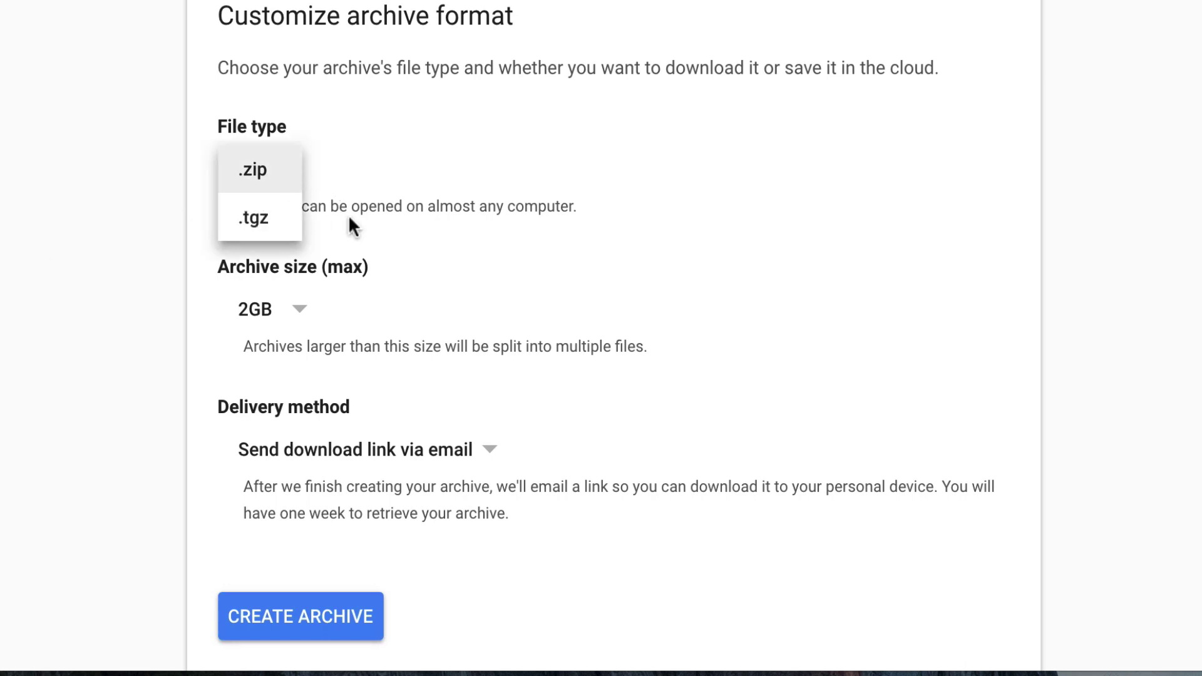
left_click(401, 149)
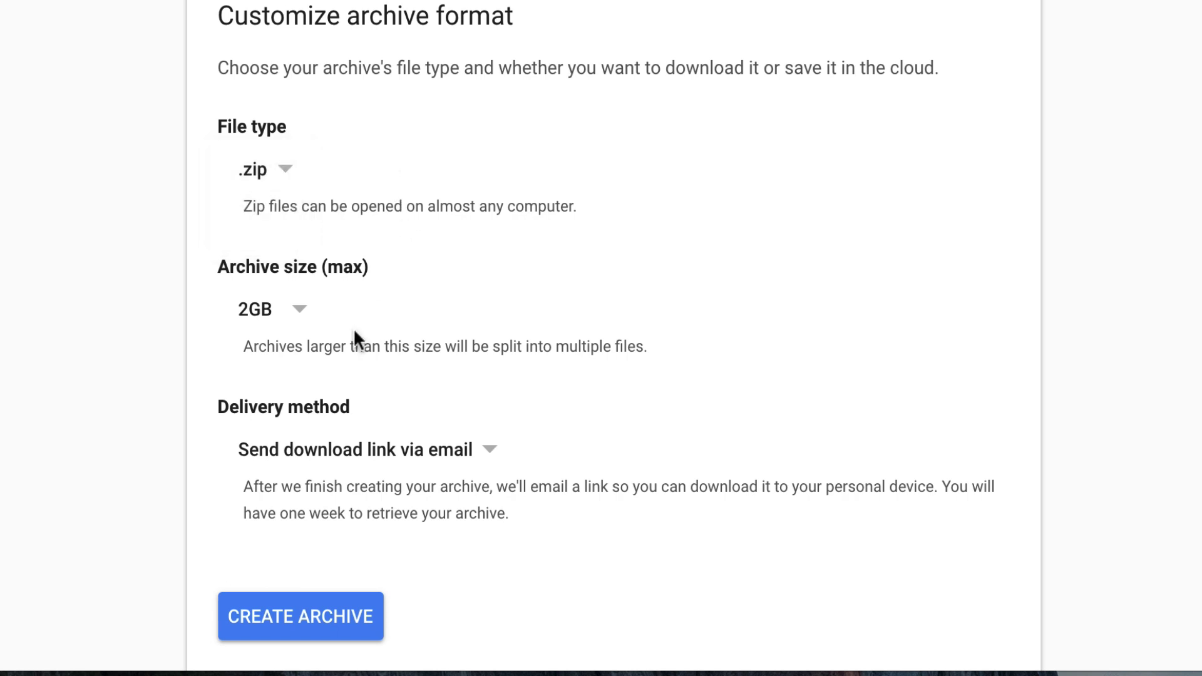
left_click(303, 313)
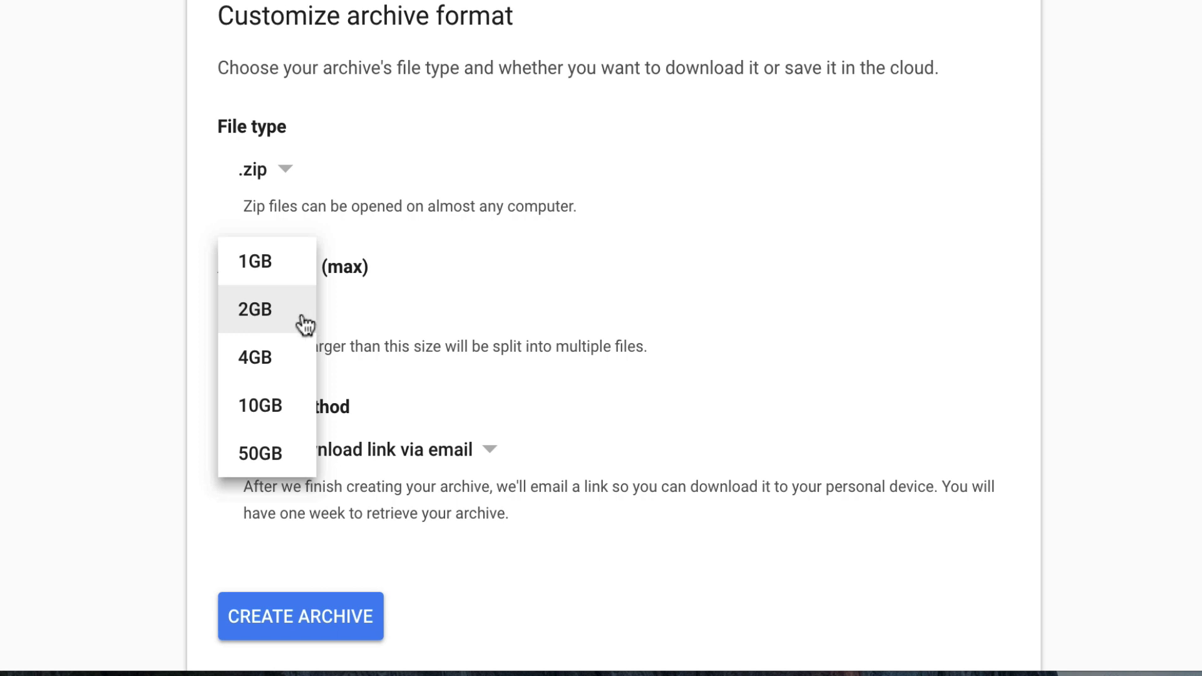
left_click(275, 321)
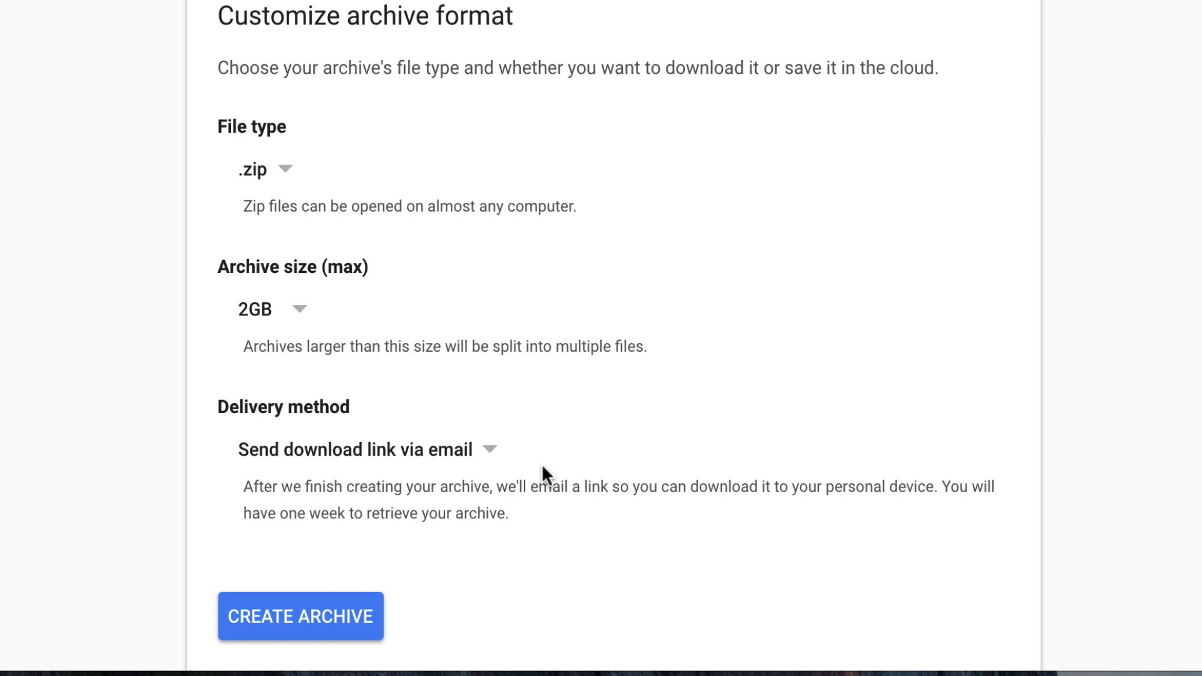
Review the delivery methods, keep Send download link via email, and create the archive
left_click(492, 452)
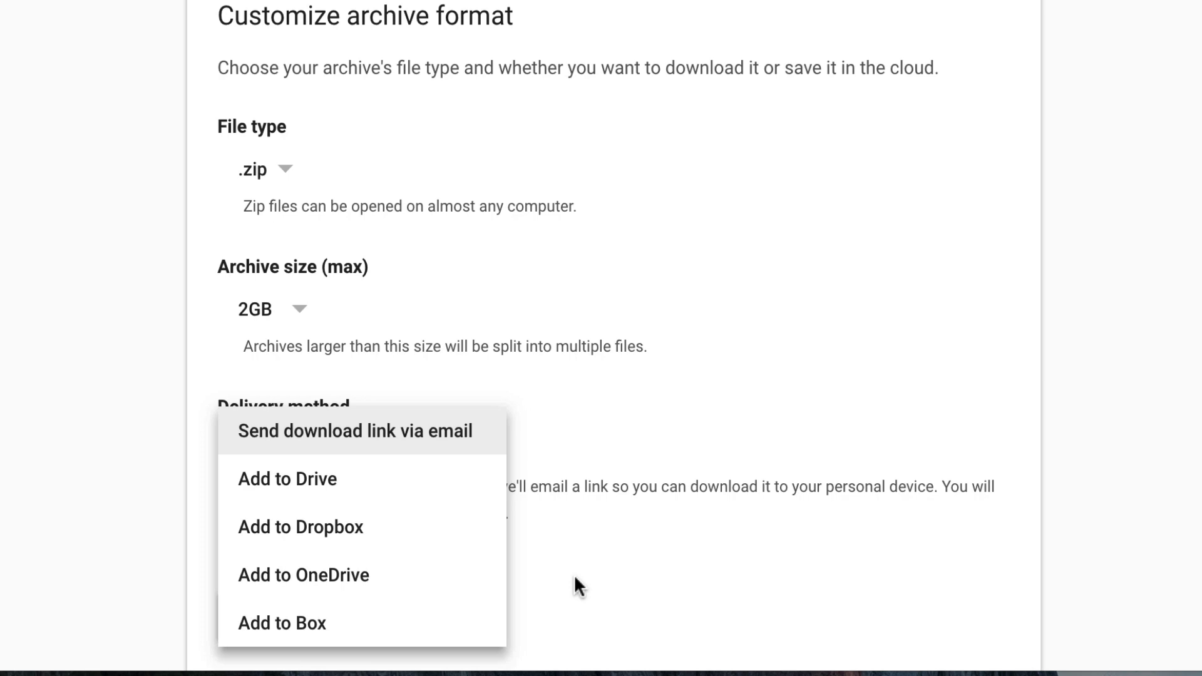
key("Escape")
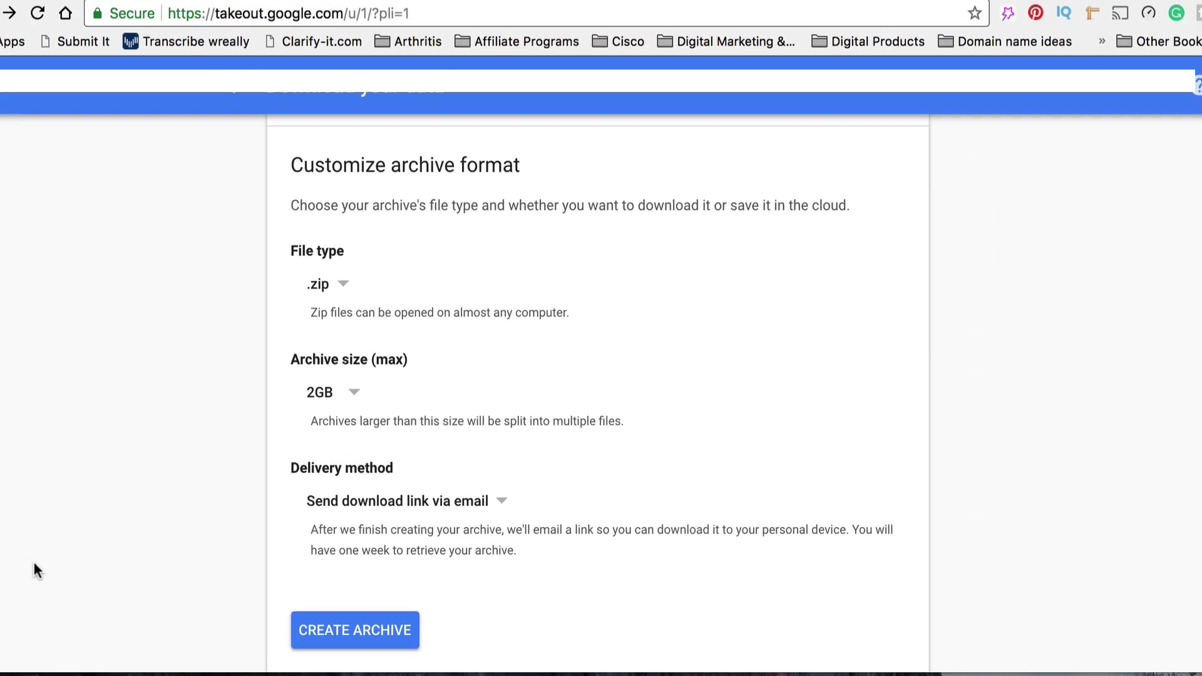
scroll(188, 602, "down", 1)
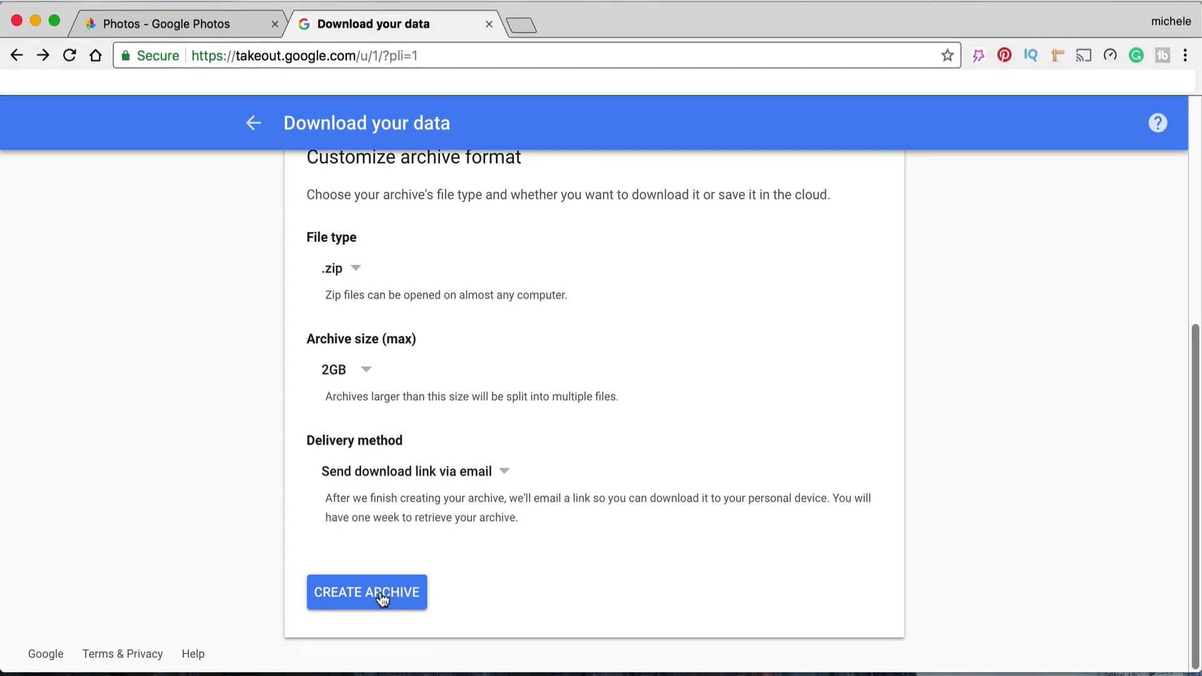
left_click(389, 640)
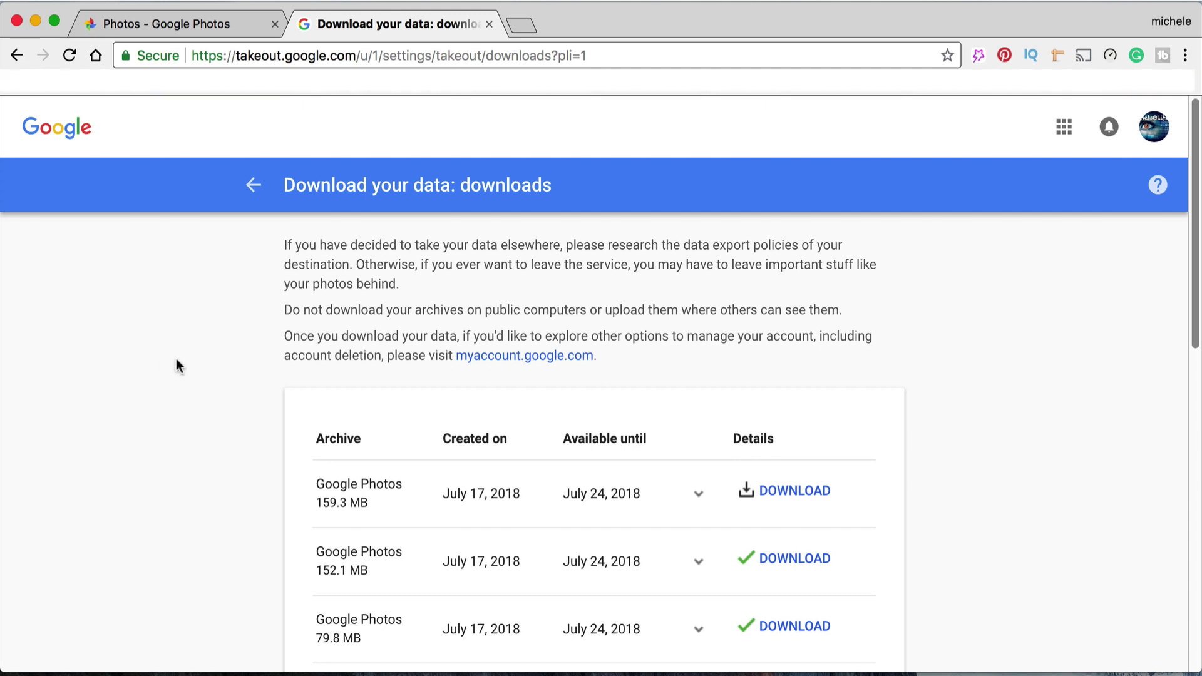
Download the newest Google Photos archive from the archive list, submitting the account password to authorize it
scroll(183, 432, "down", 3)
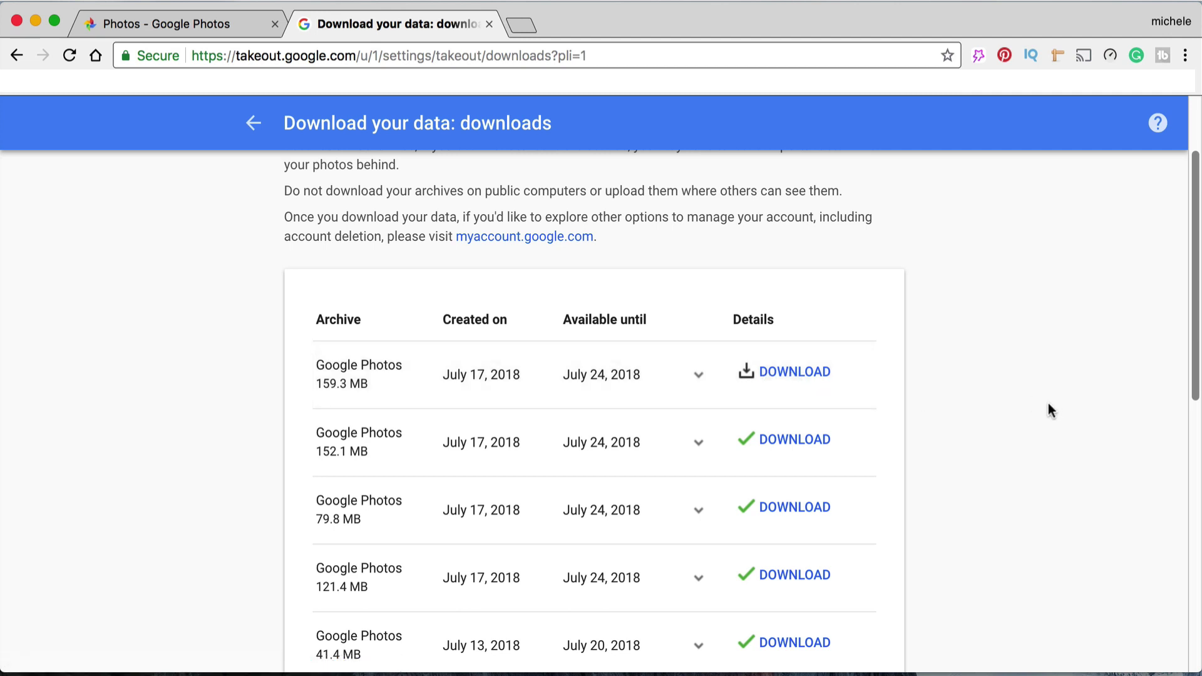
scroll(1048, 411, "down", 5)
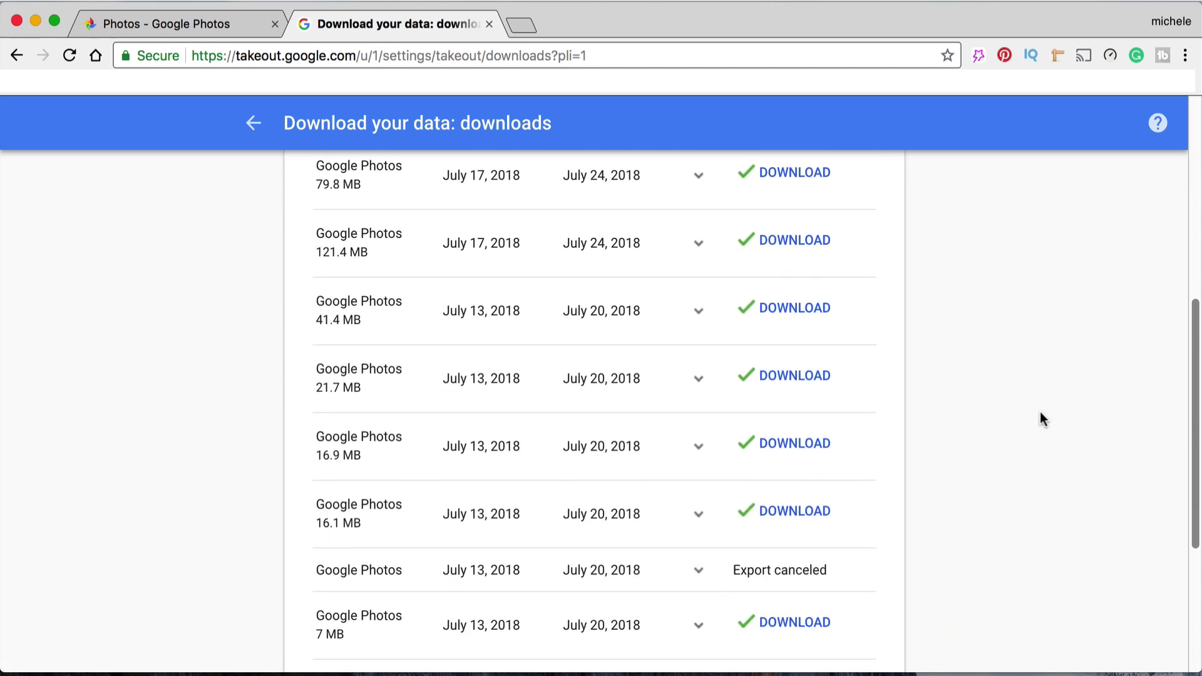
scroll(1030, 428, "up", 5)
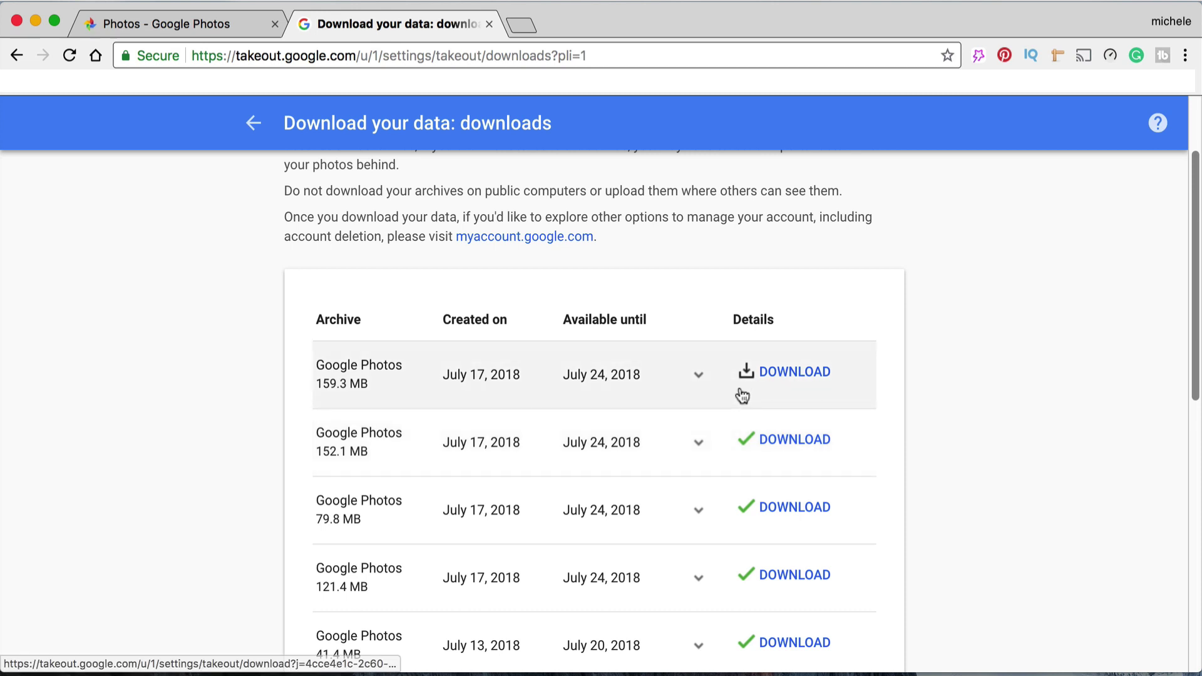
left_click(778, 374)
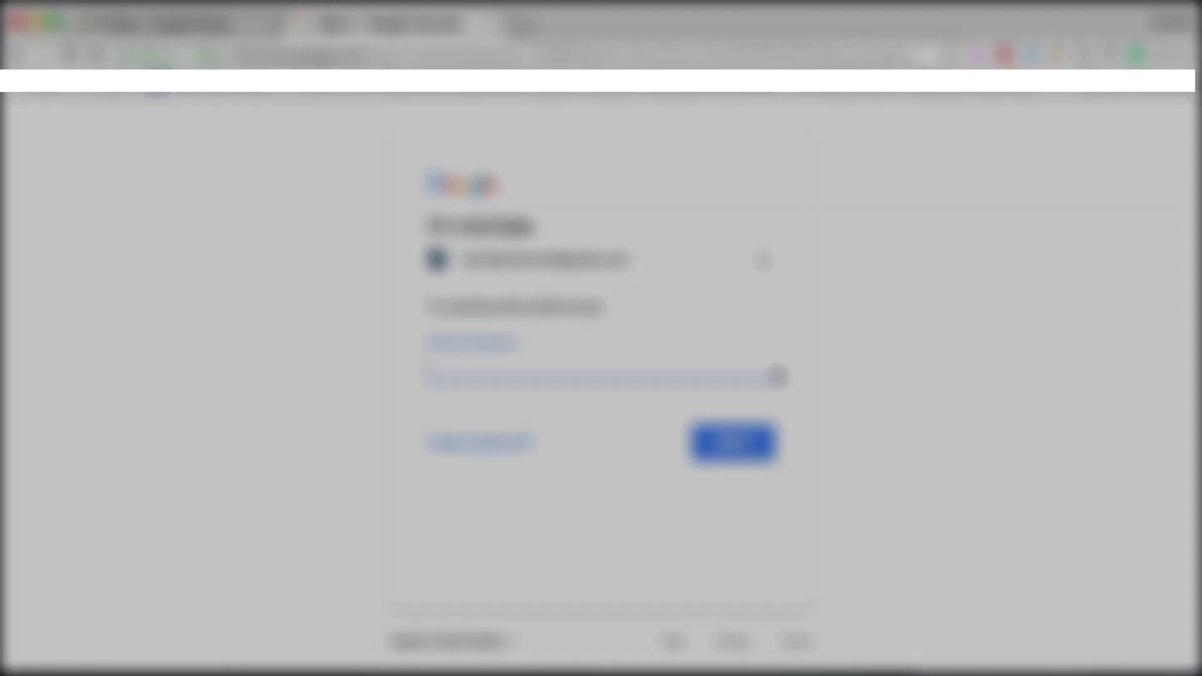
key("Return")
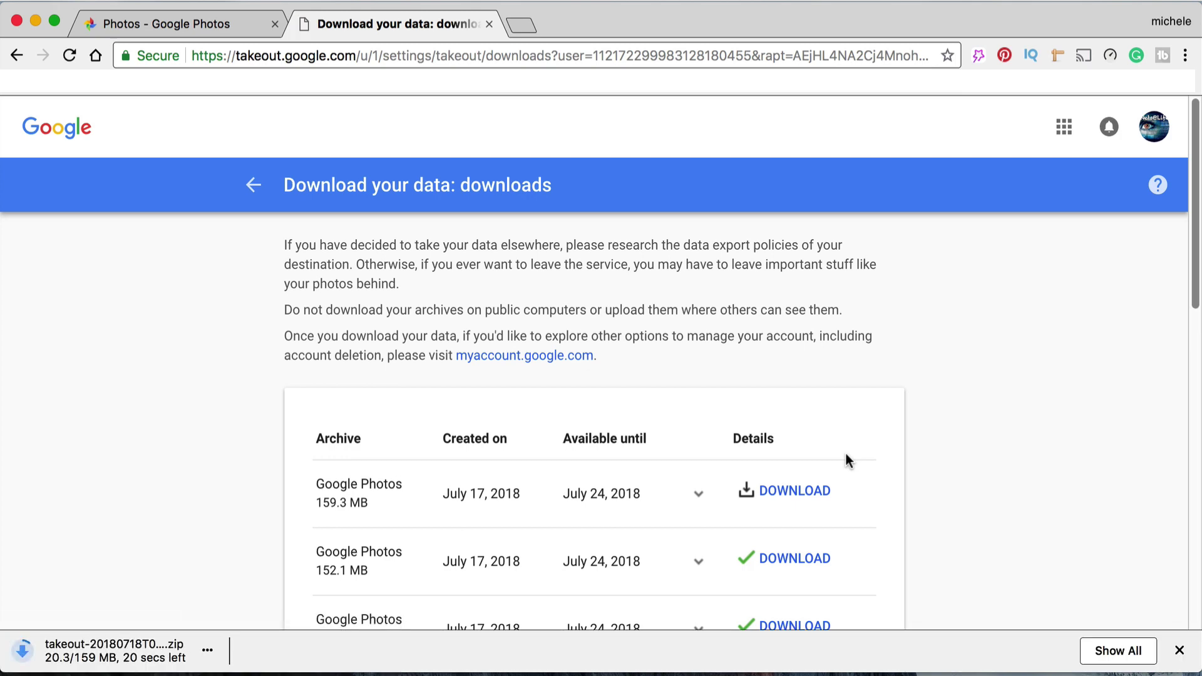
Examine the photos dated Tue, Jun 28, 2016 in the Google Photos library
left_click(137, 27)
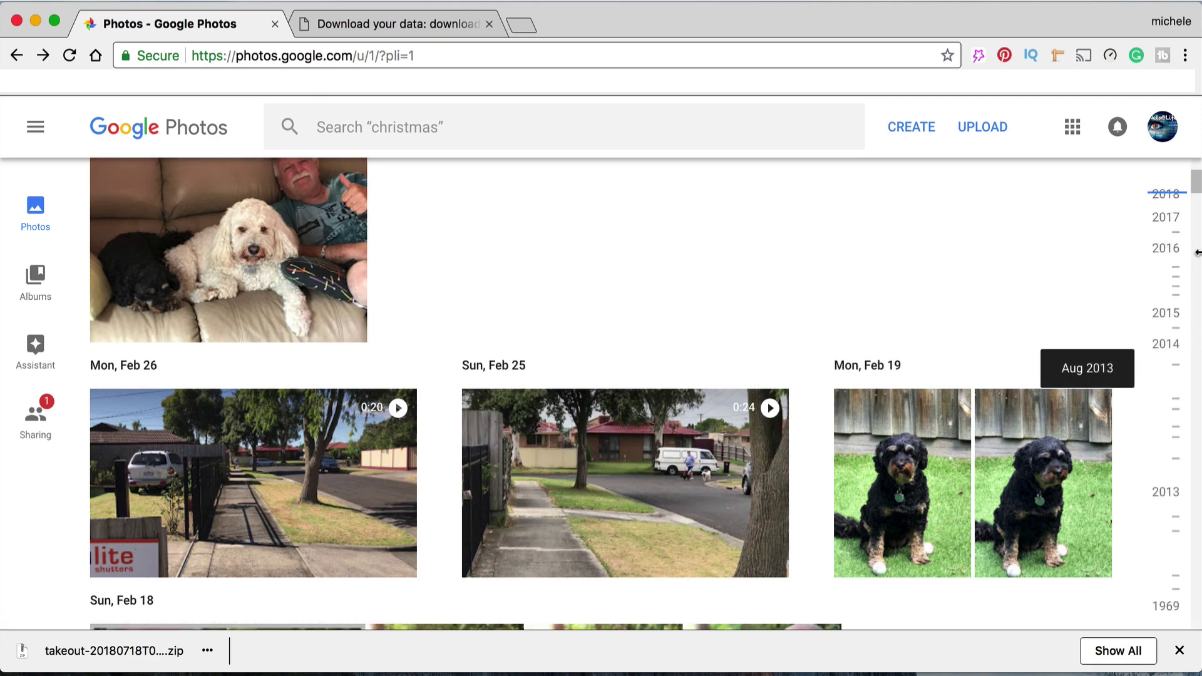
left_click(1178, 235)
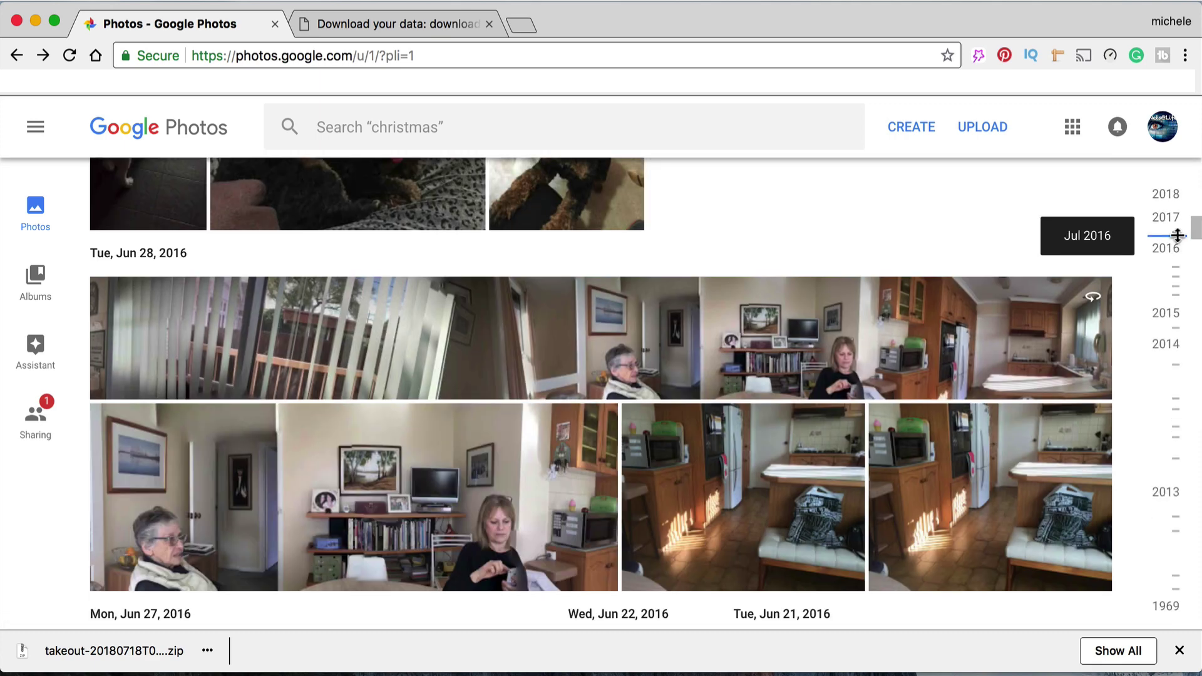
scroll(600, 415, "down", 4)
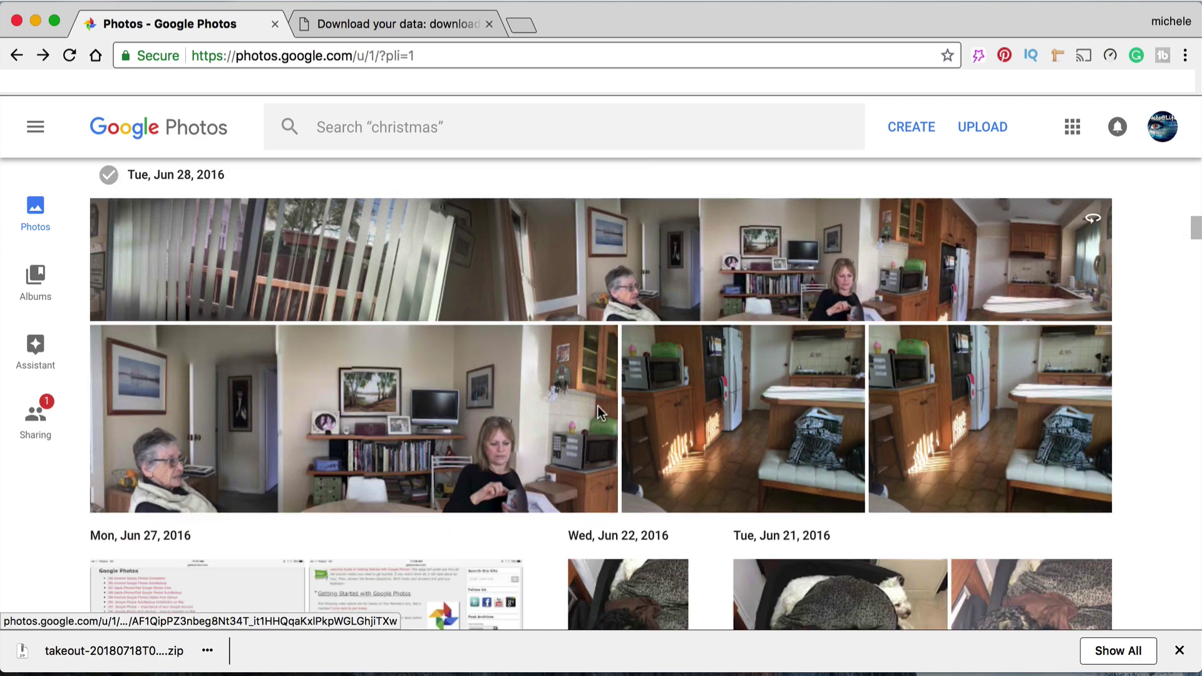
scroll(600, 414, "up", 4)
scroll(600, 414, "down", 1)
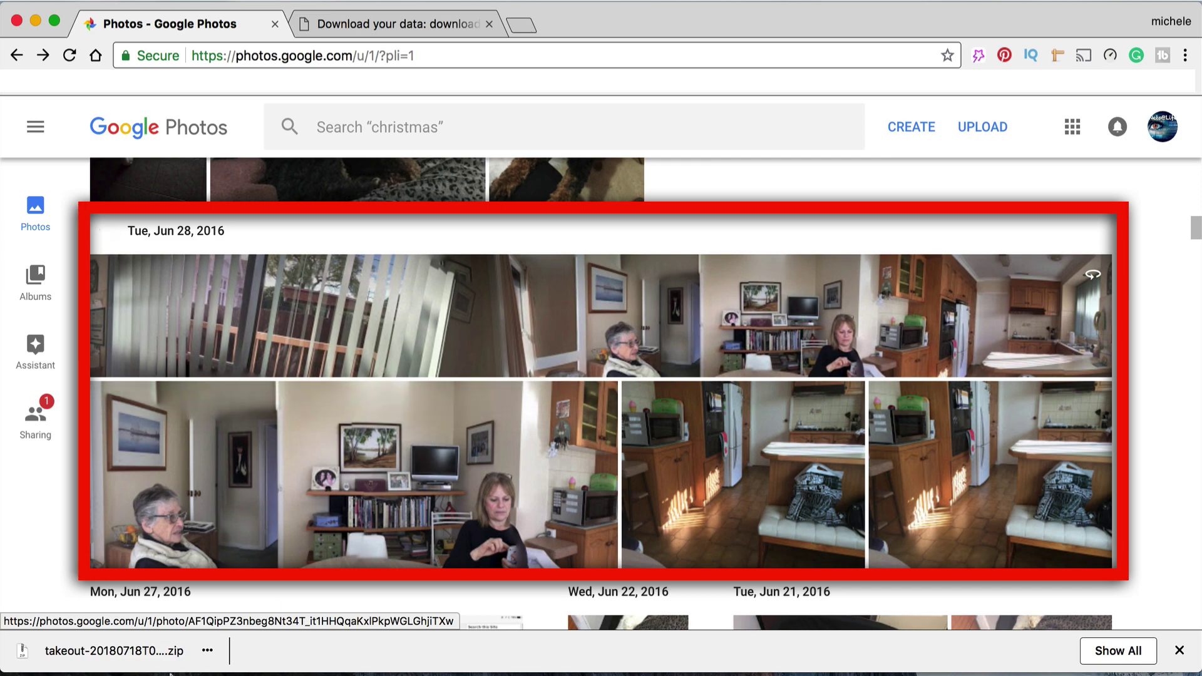
In the Downloads folder, extract takeout-20180718T064012Z-001.zip and expand the resulting Takeout folder and its Google Photos subfolder
mouse_move(119, 657)
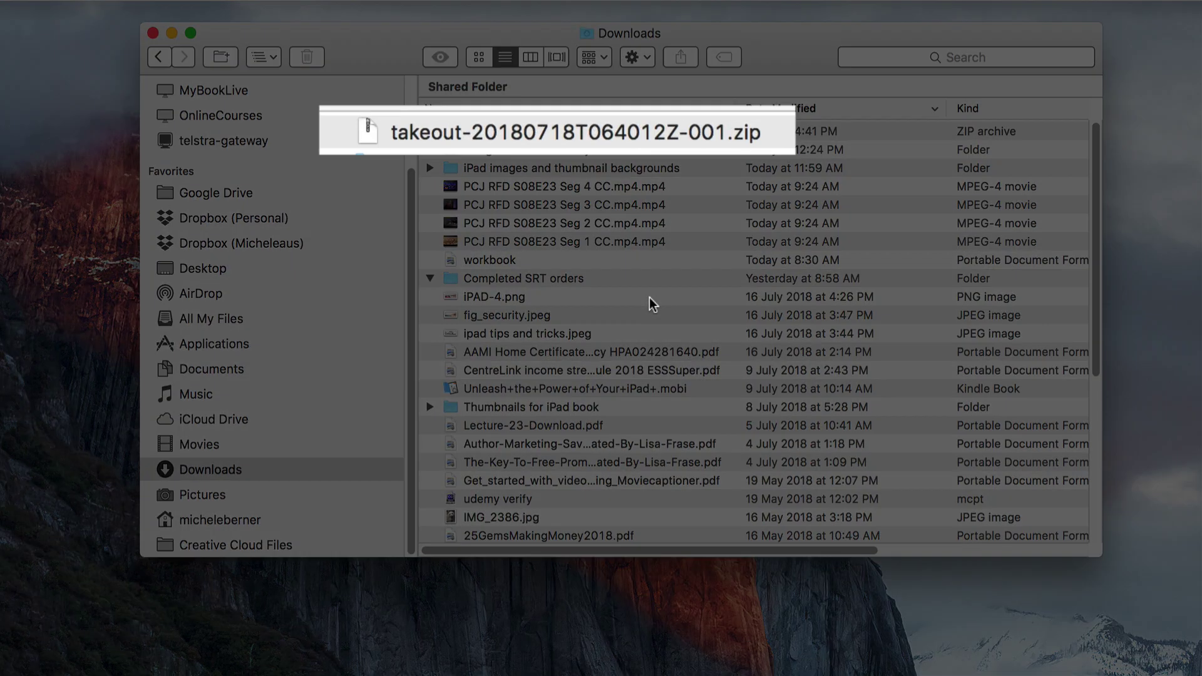
double_click(463, 133)
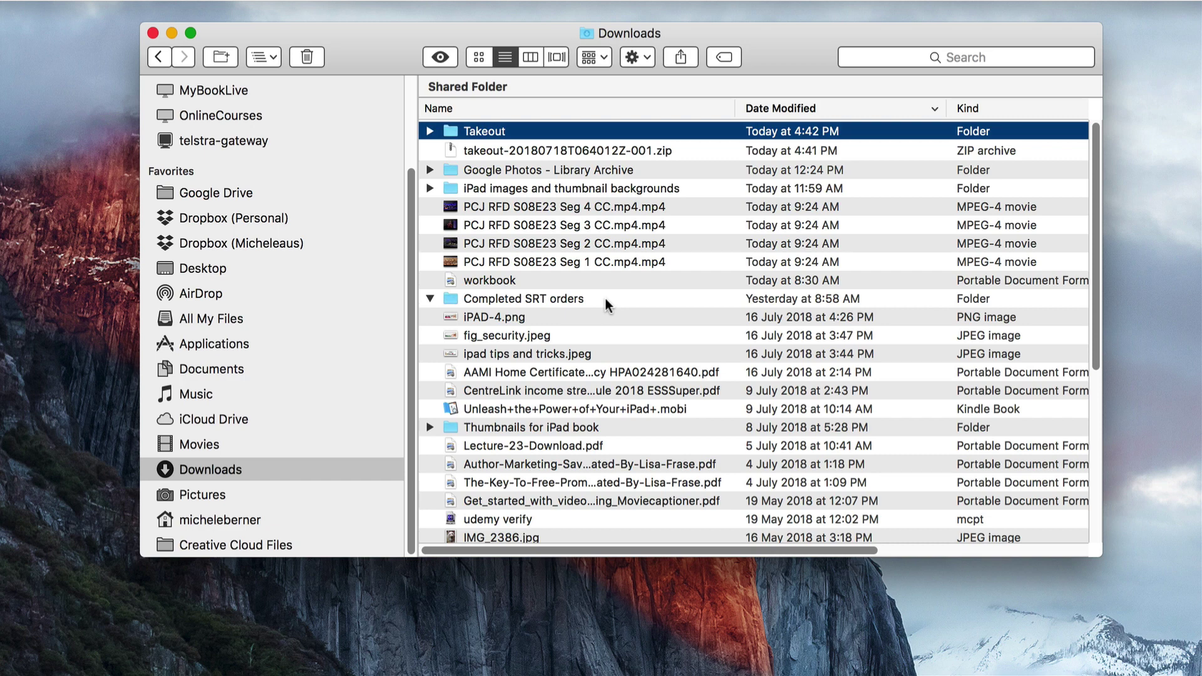
left_click(428, 131)
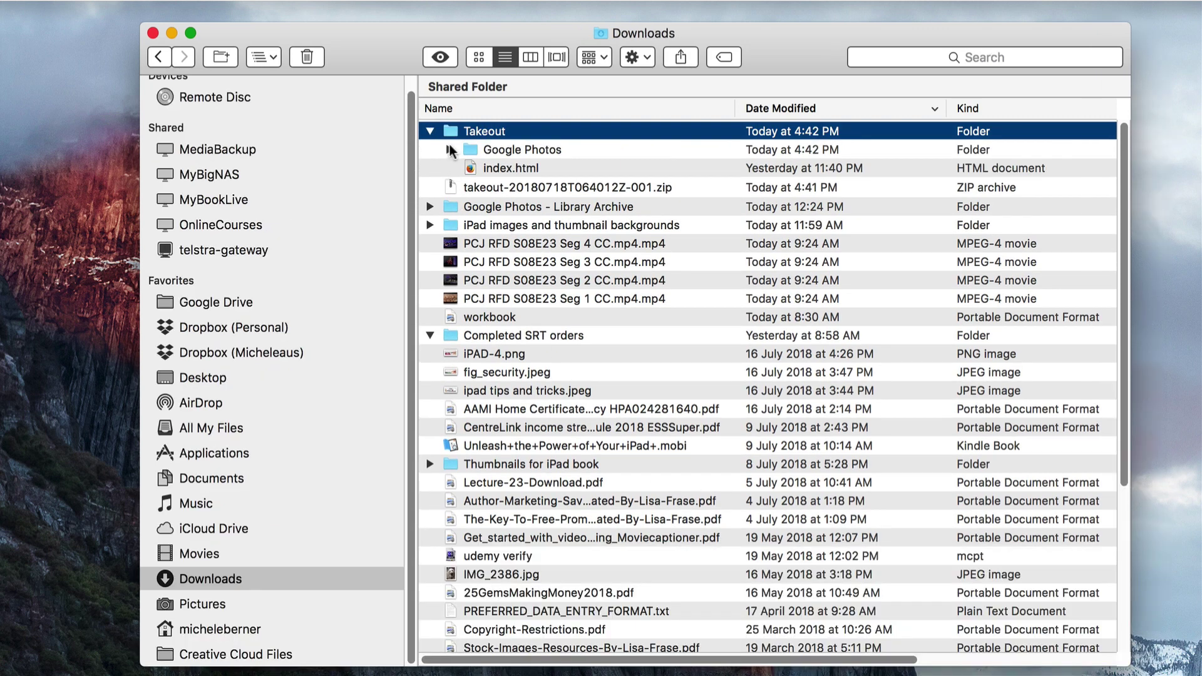
left_click(449, 149)
double_click(768, 58)
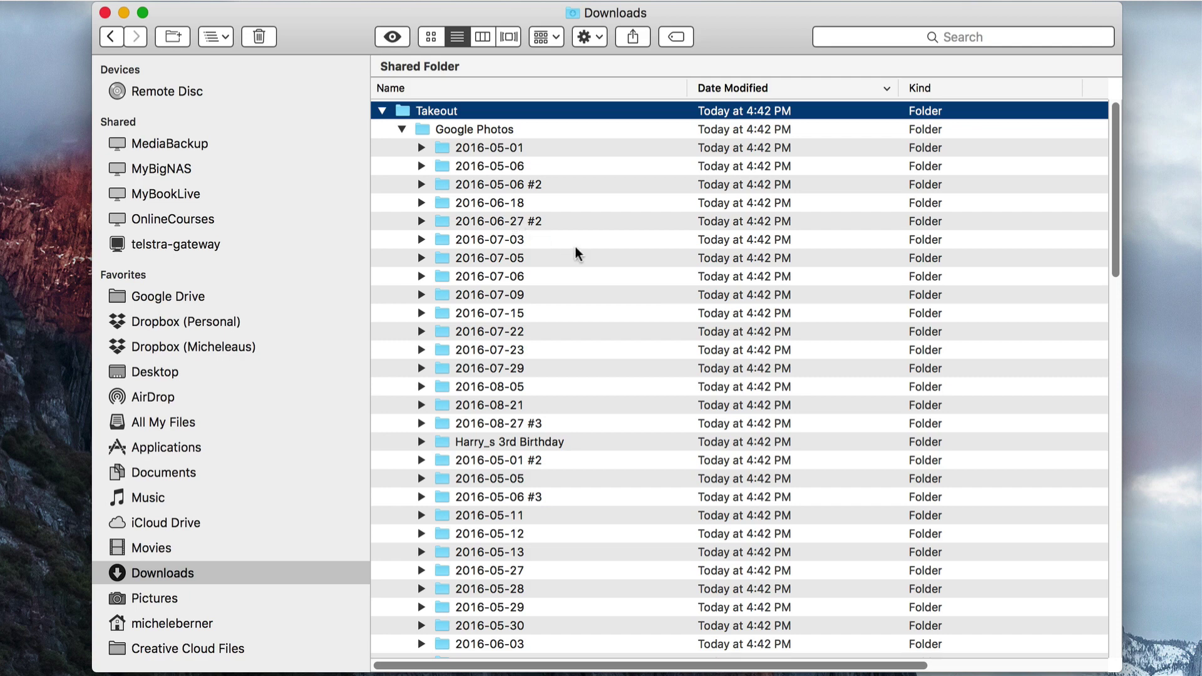
Look through the exported date folders and the contents of the 3rd Birthday album folder, collapsing it again
scroll(596, 273, "down", 10)
scroll(510, 292, "up", 5)
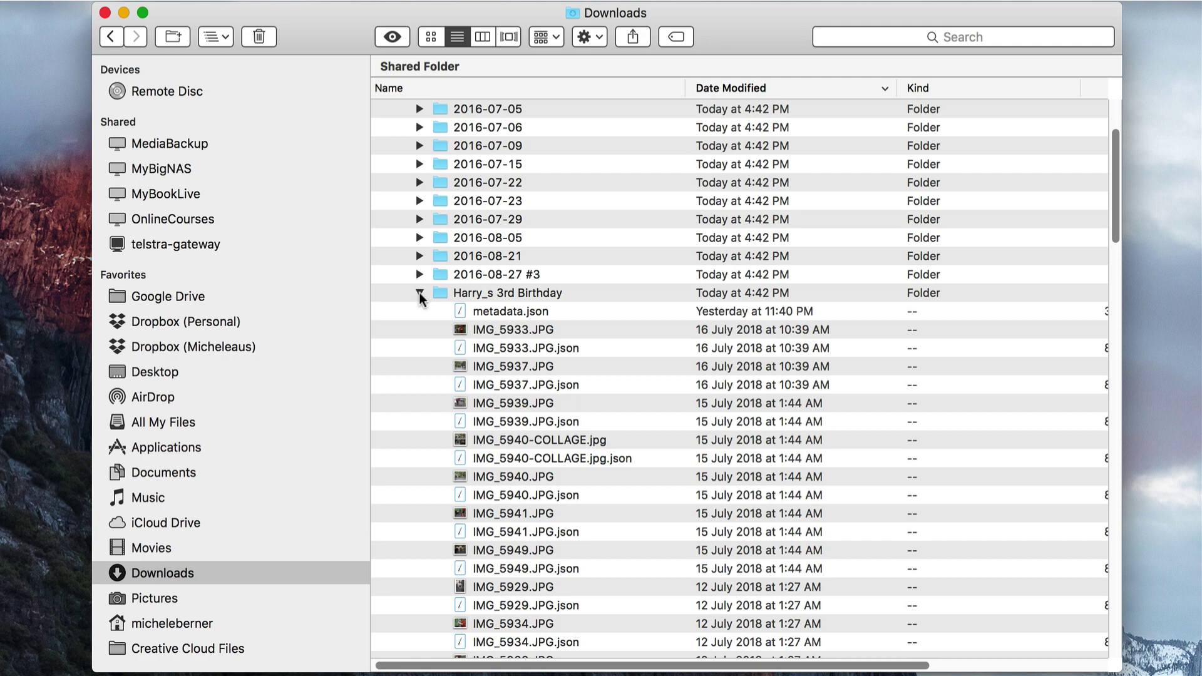
left_click(420, 293)
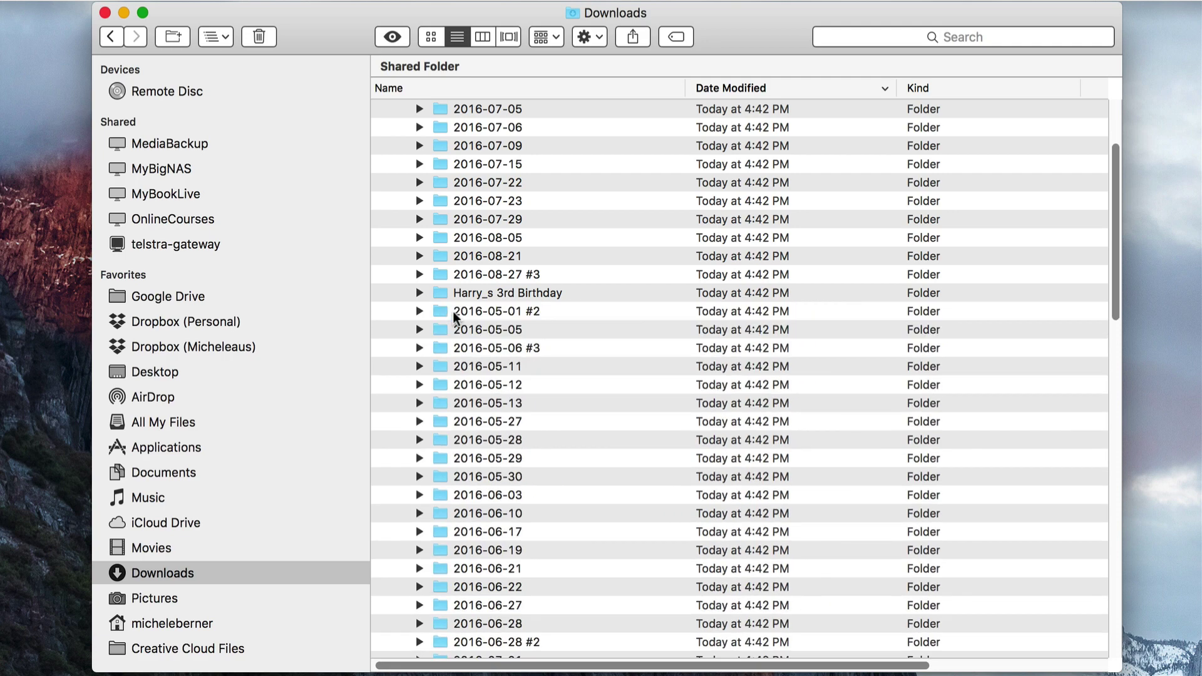
scroll(600, 314, "up", 3)
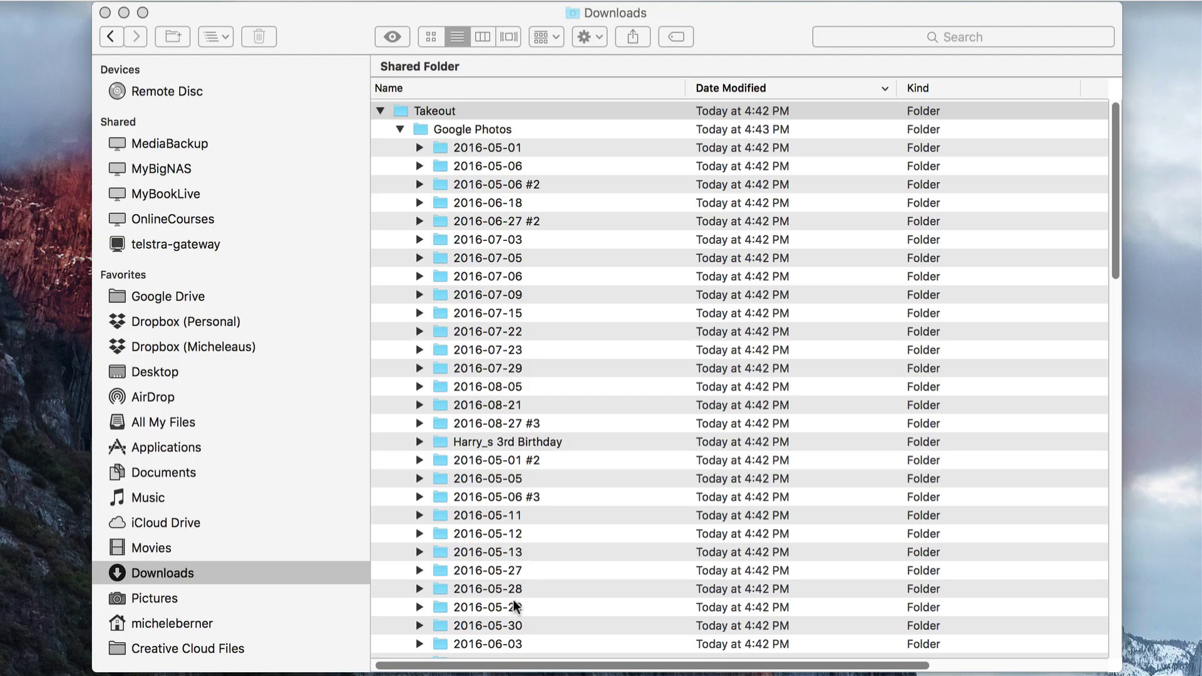
Open the 2016-06-28 folder inside the extracted Google Photos folder and sort its files by kind
scroll(517, 608, "down", 5)
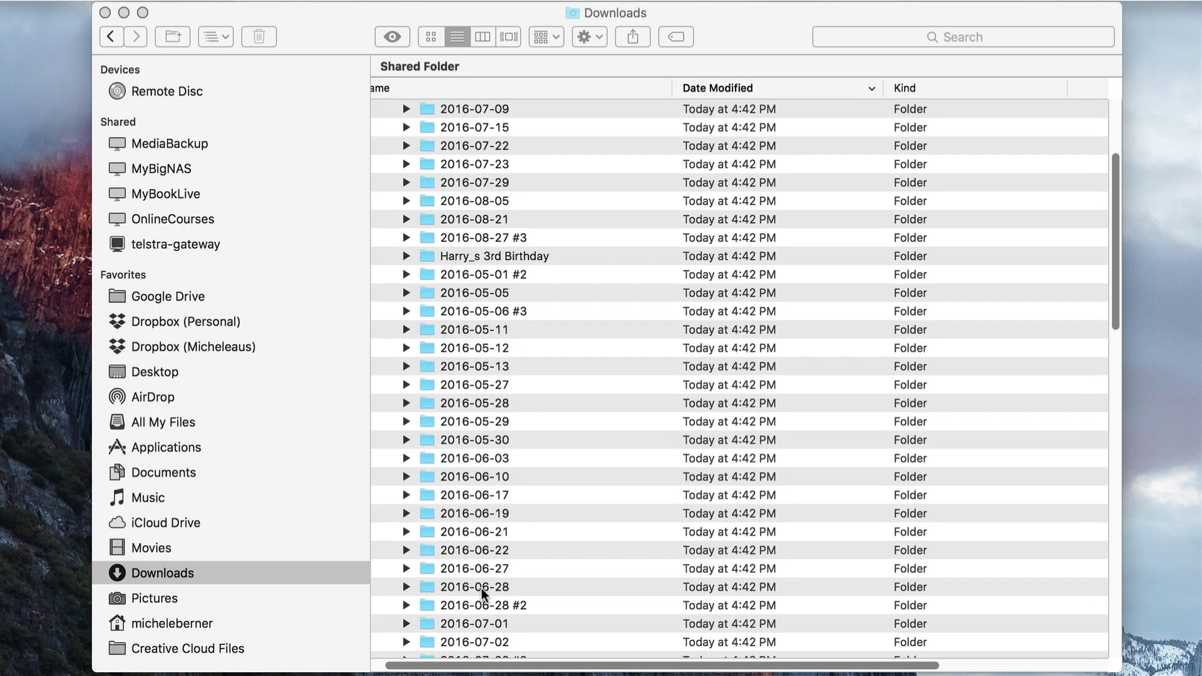
scroll(481, 588, "down", 4)
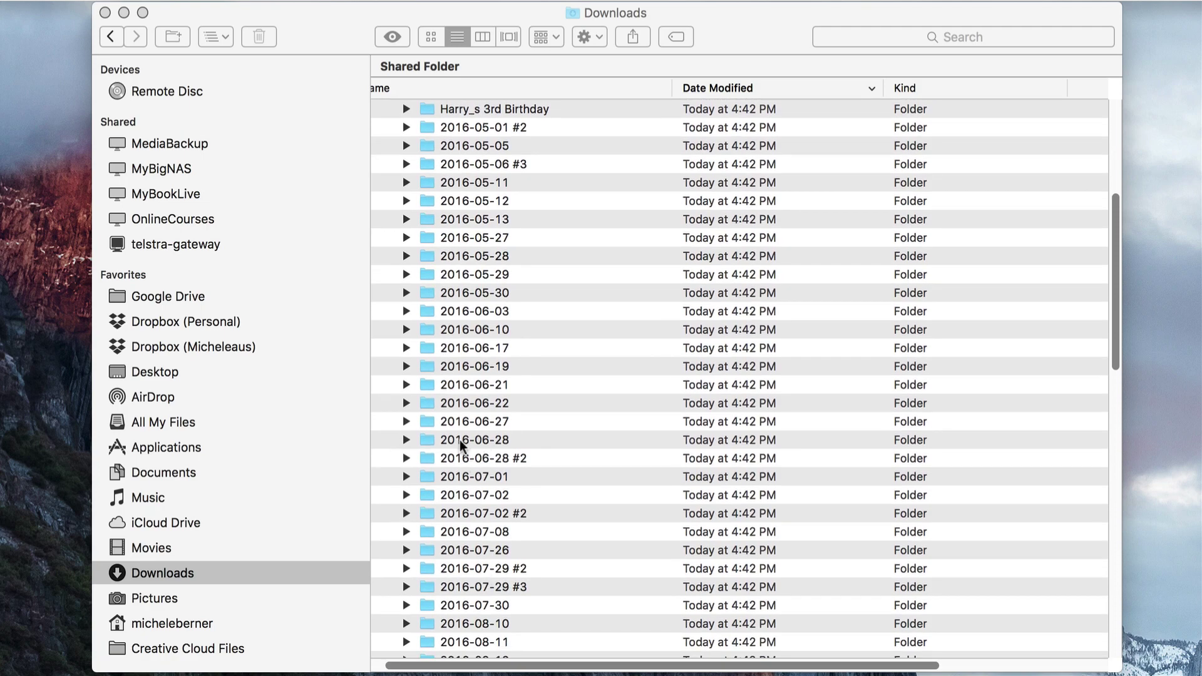
left_click(406, 440)
scroll(591, 520, "down", 3)
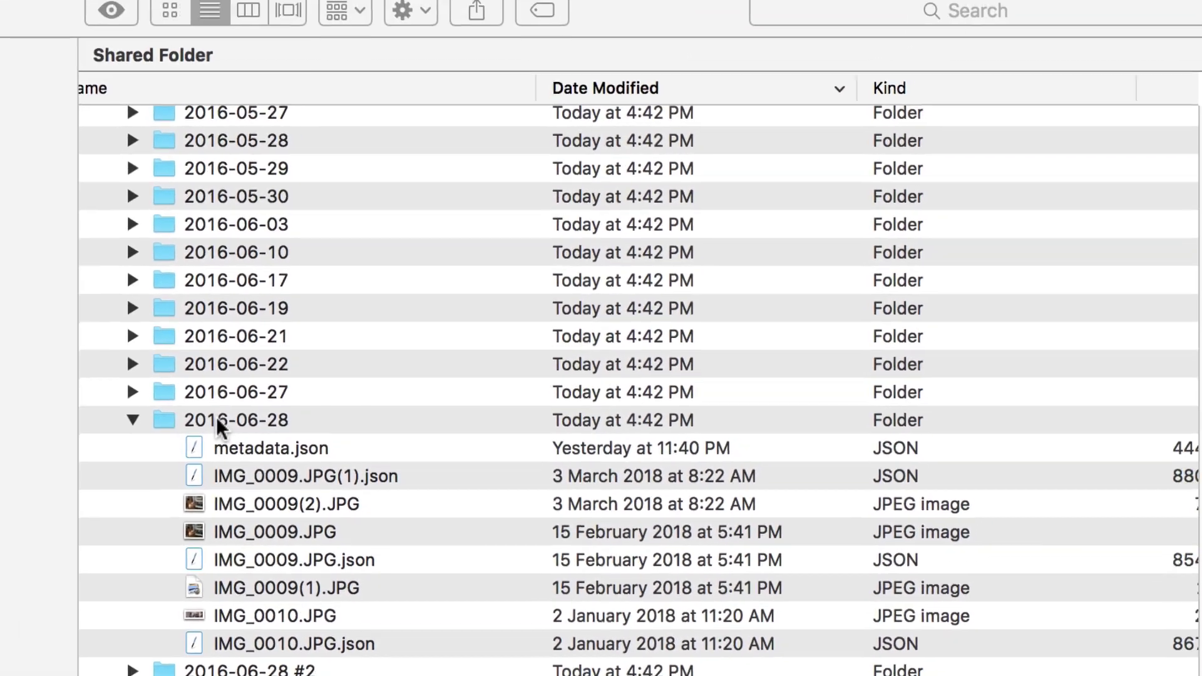
double_click(218, 418)
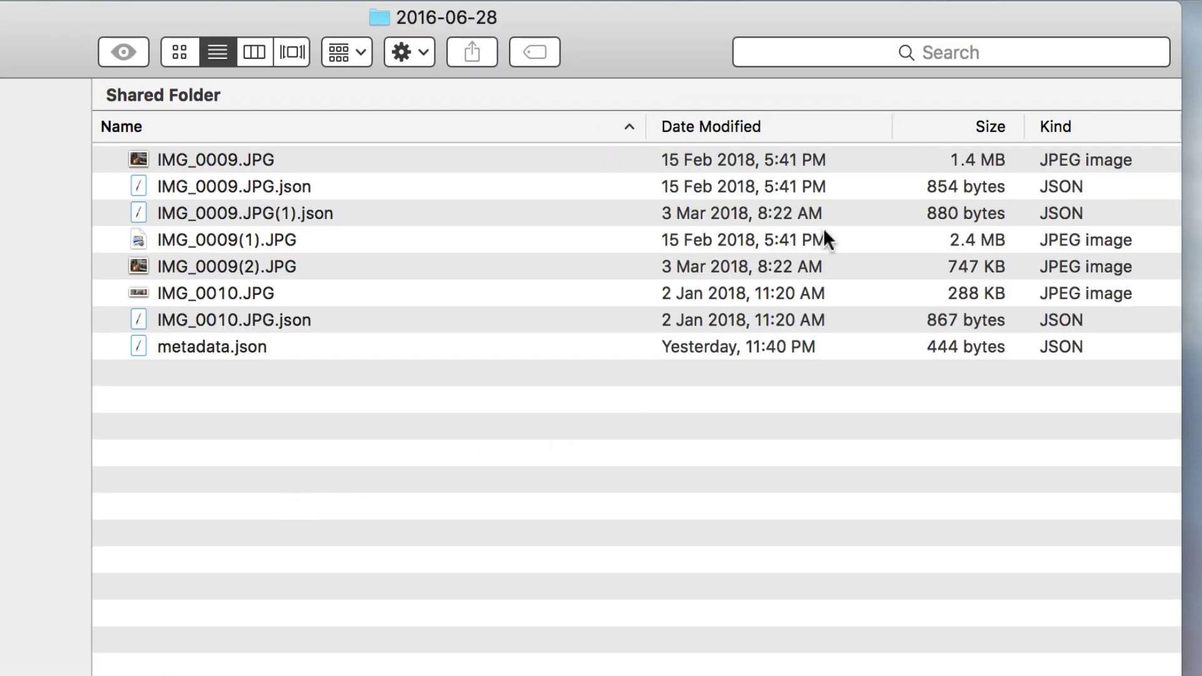
left_click(1069, 125)
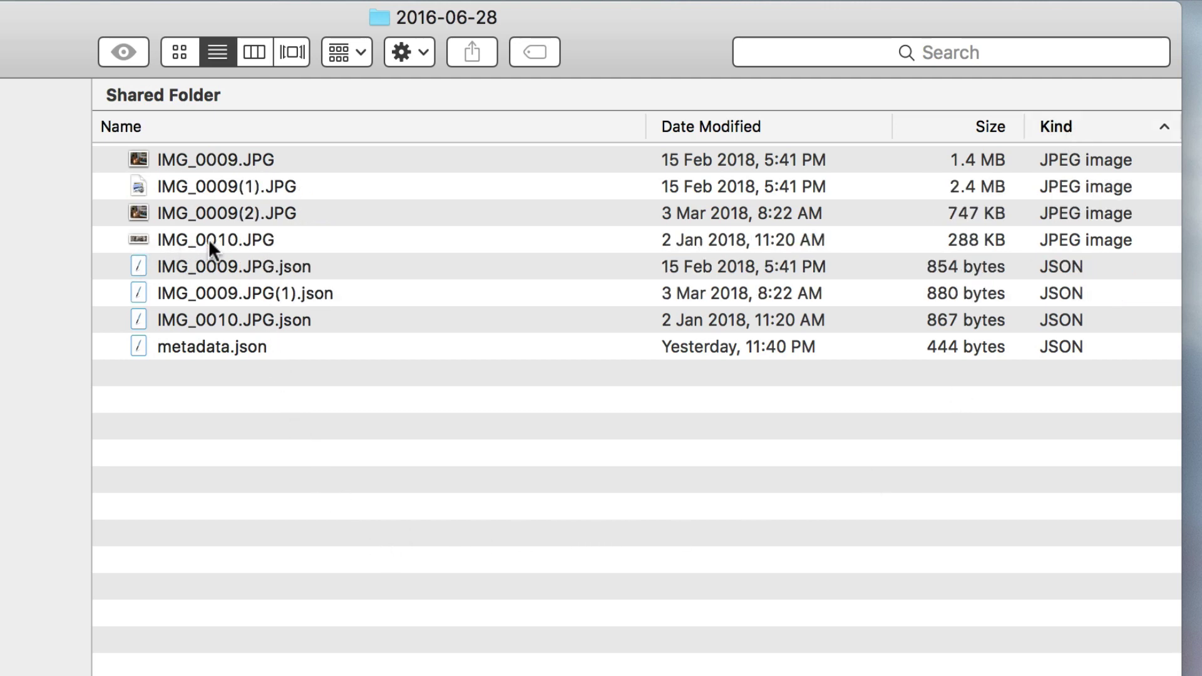
Move all JSON files in the 2016-06-28 folder, from IMG_0009.JPG.json through metadata.json, to the Trash
left_click(248, 260)
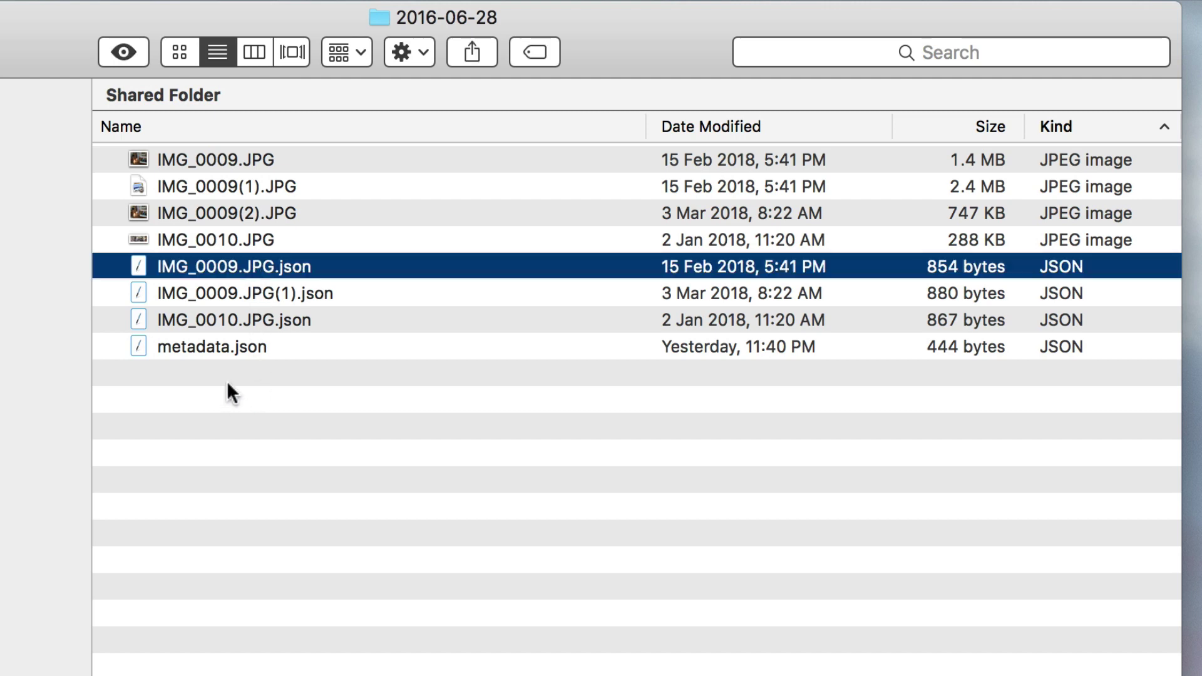
left_click(209, 343, "shift")
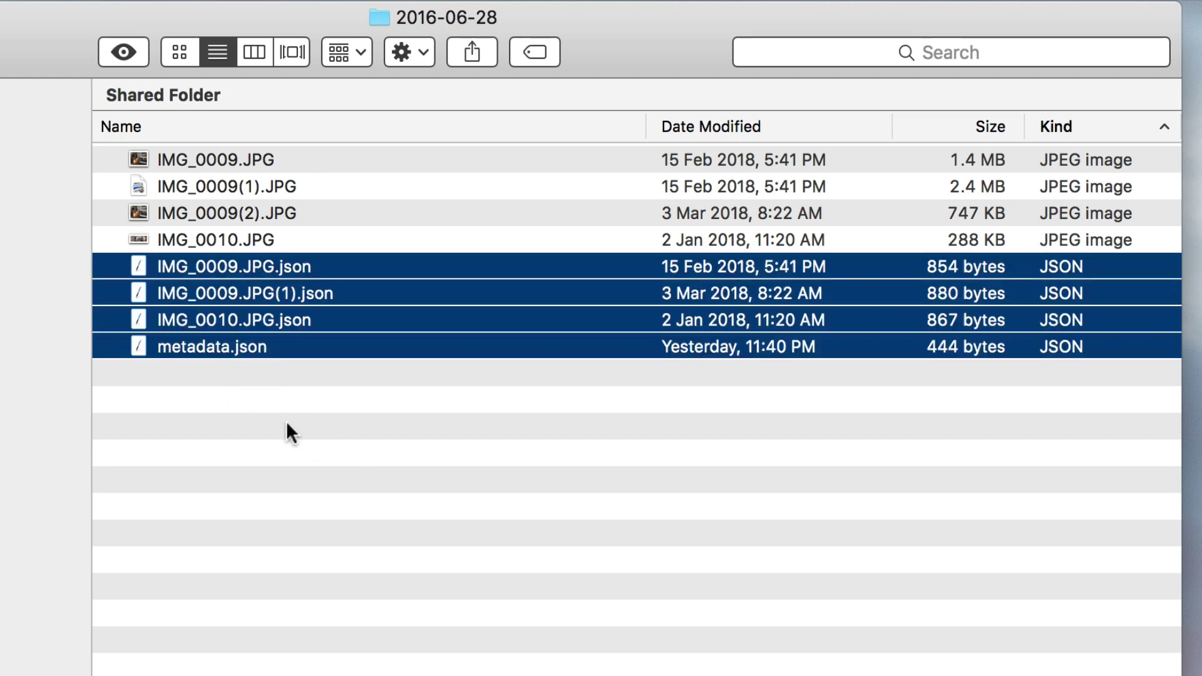
right_click(283, 387)
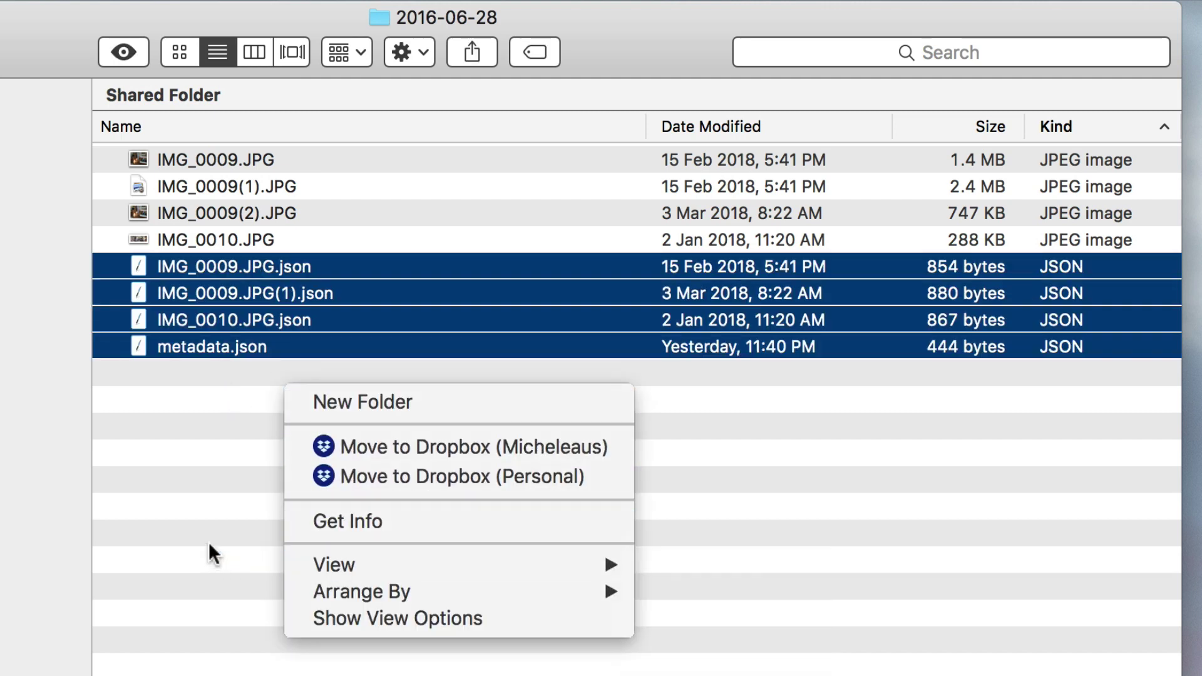
right_click(248, 307)
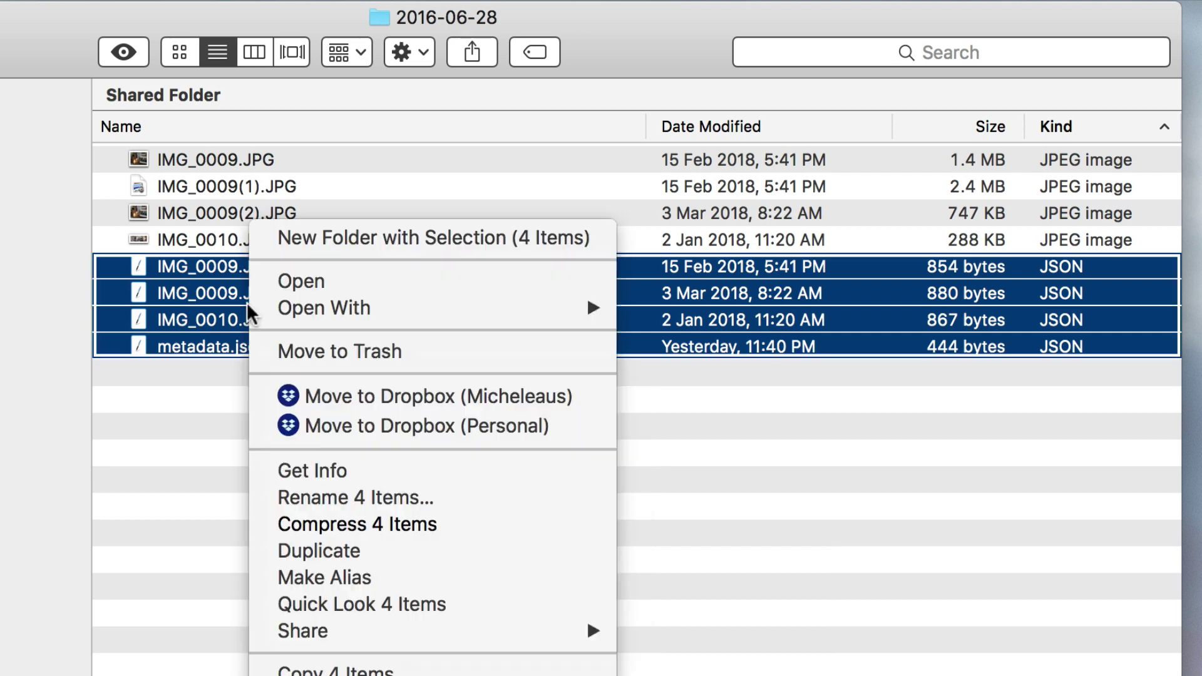
left_click(309, 351)
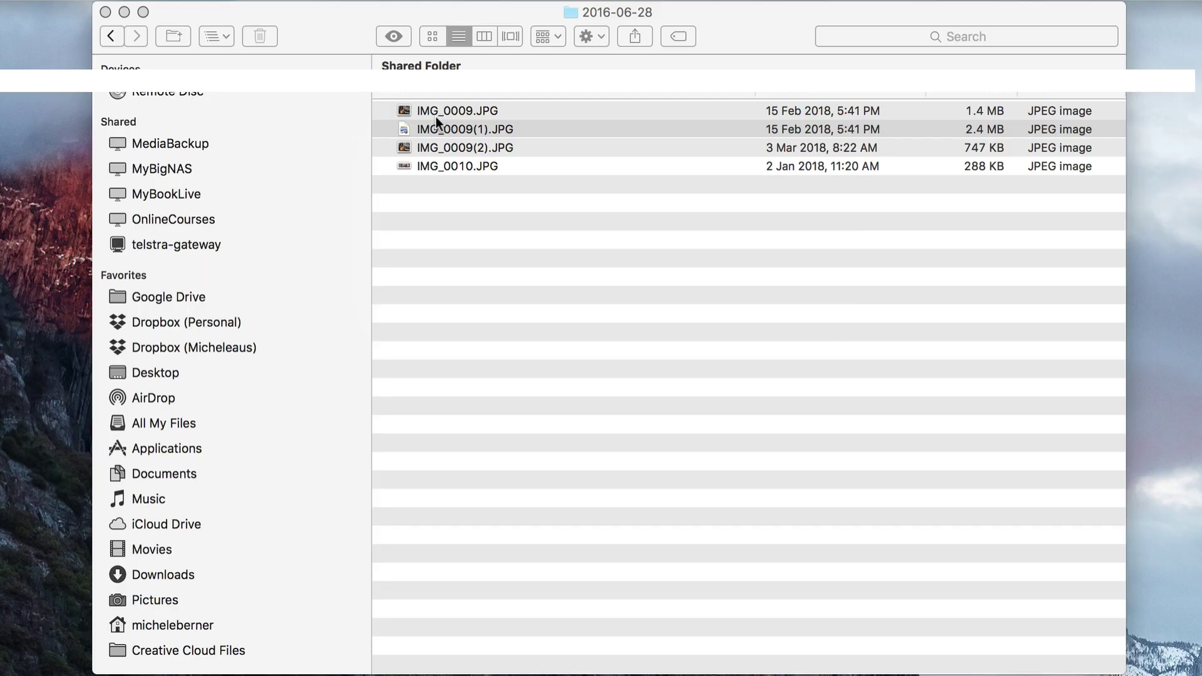
Preview the IMG_0010.JPG panorama from the 2016-06-28 folder and close it again
double_click(457, 166)
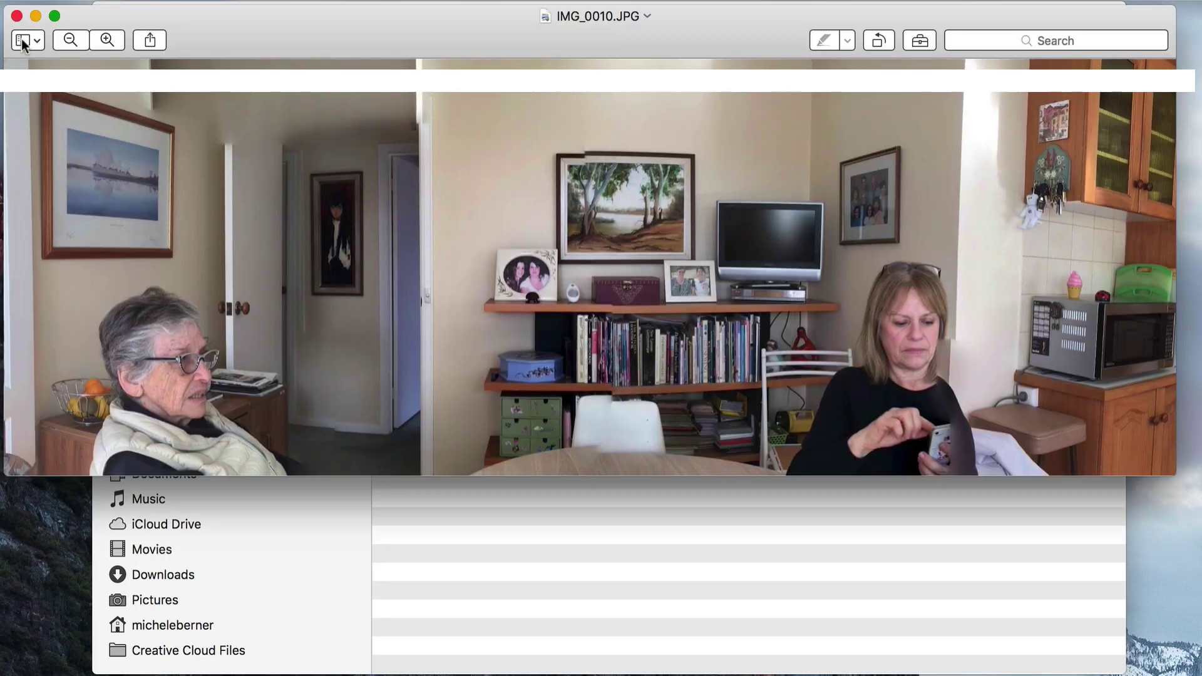
left_click(17, 15)
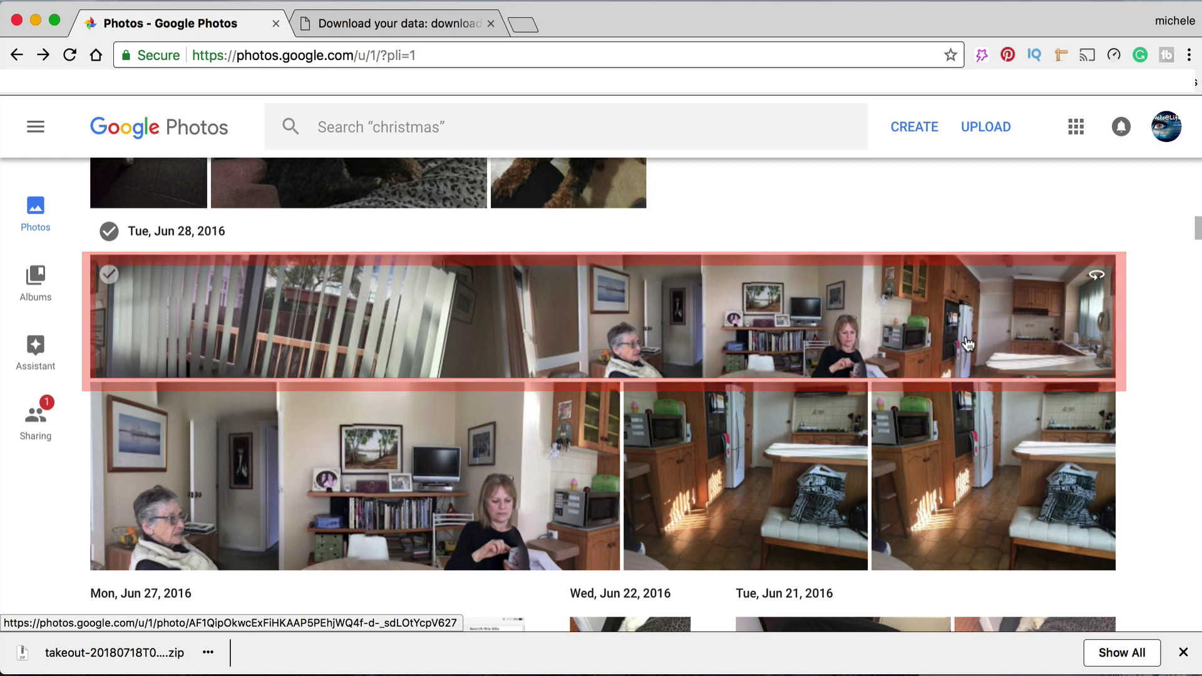
Switch to Google Photos in the browser and examine the photos from Tue, Jun 28 up to Sat, Jul 23, 2016
scroll(263, 307, "down", 7)
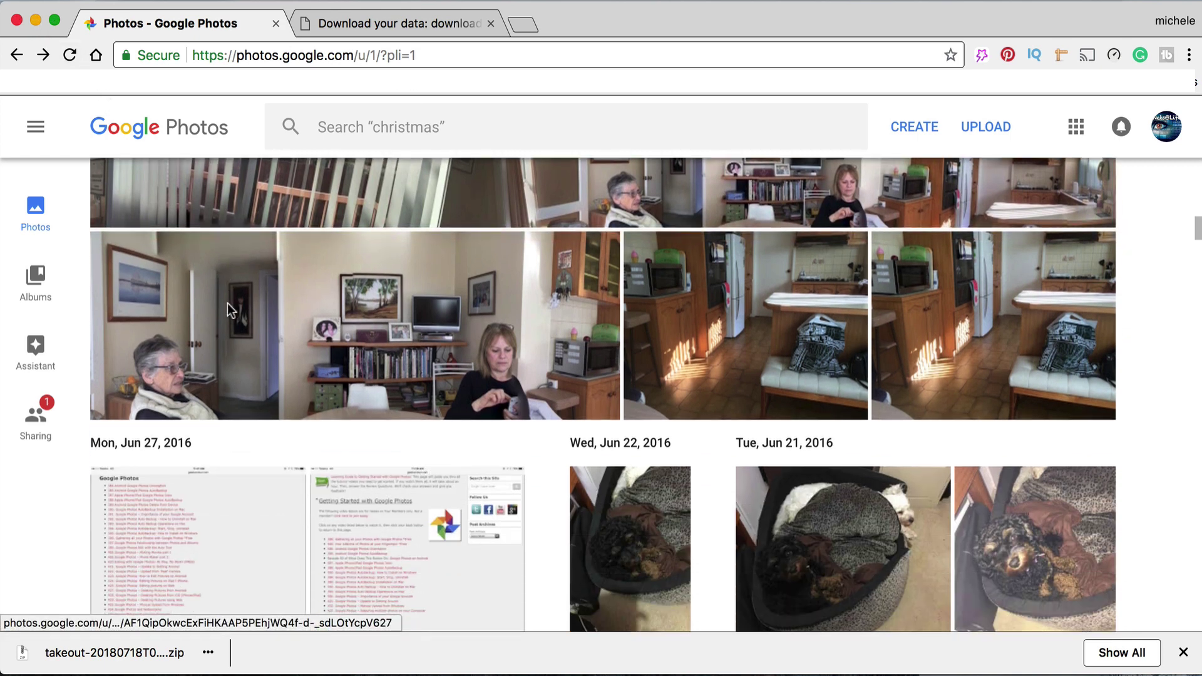
scroll(267, 309, "up", 10)
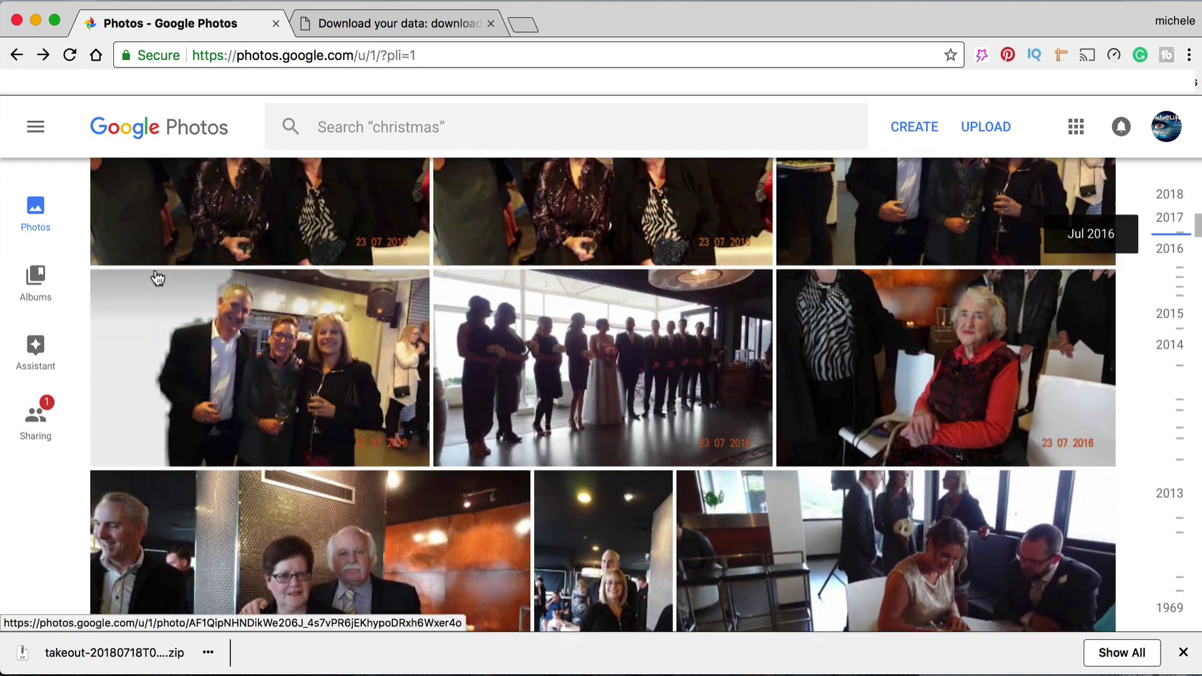
scroll(157, 277, "up", 10)
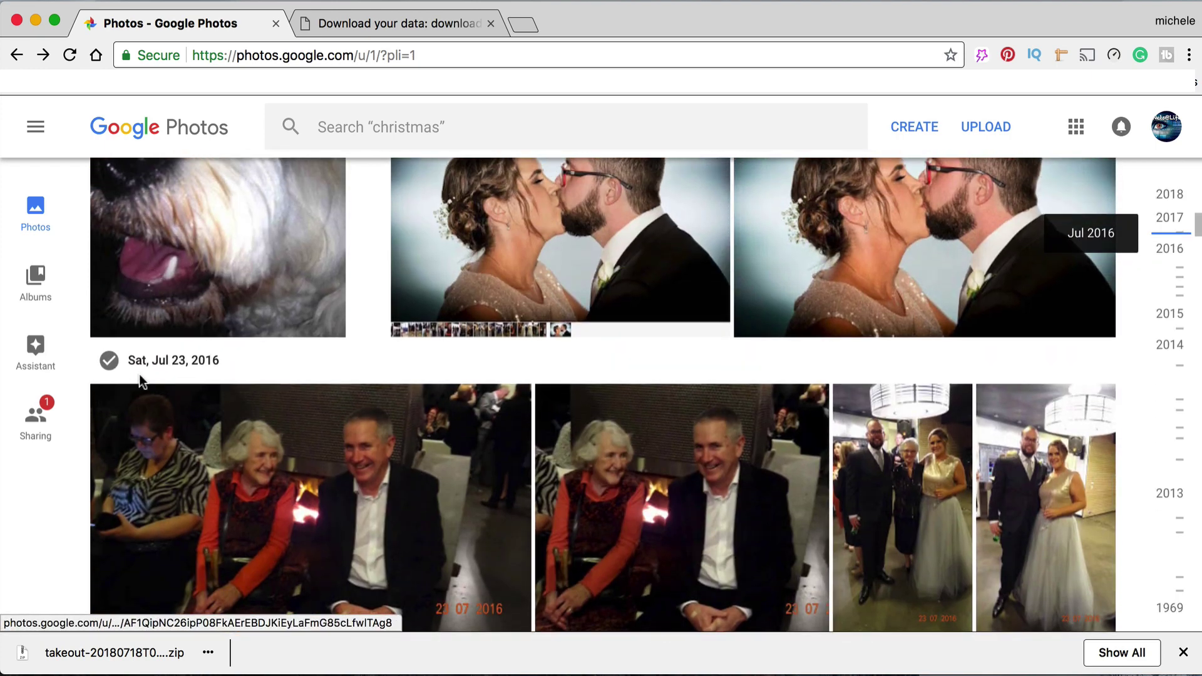
scroll(175, 371, "down", 4)
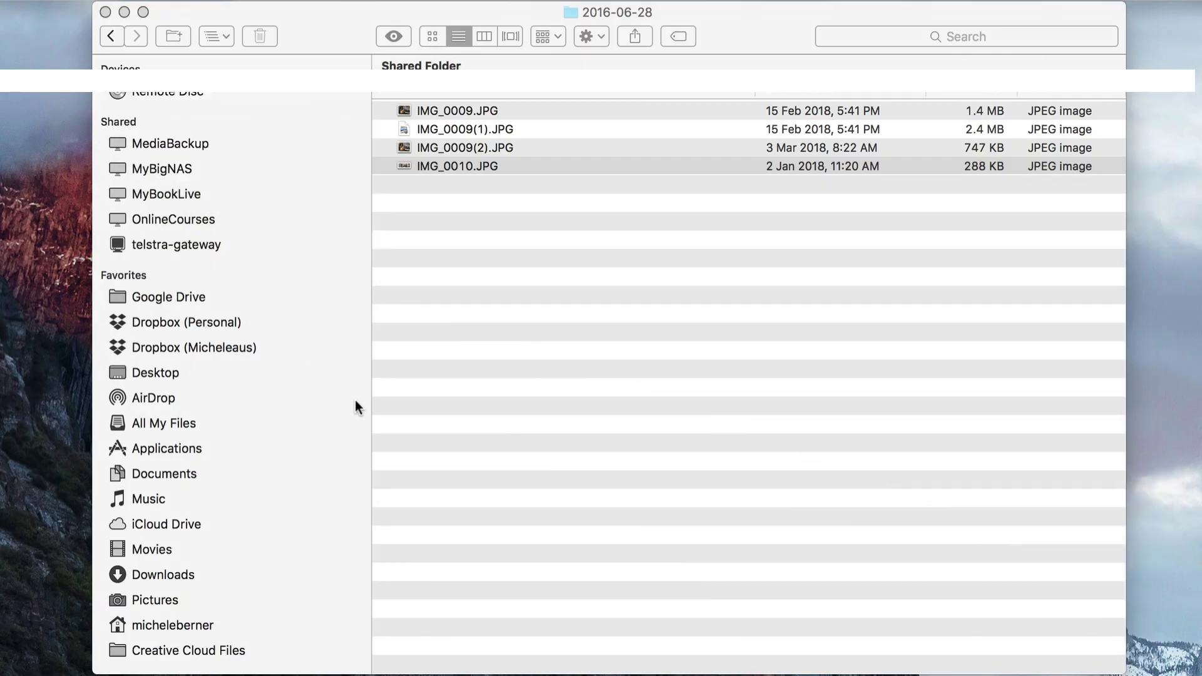
Switch to Finder, return to Downloads, open the exported 2016-07-23 folder and sort its files by kind
left_click(112, 36)
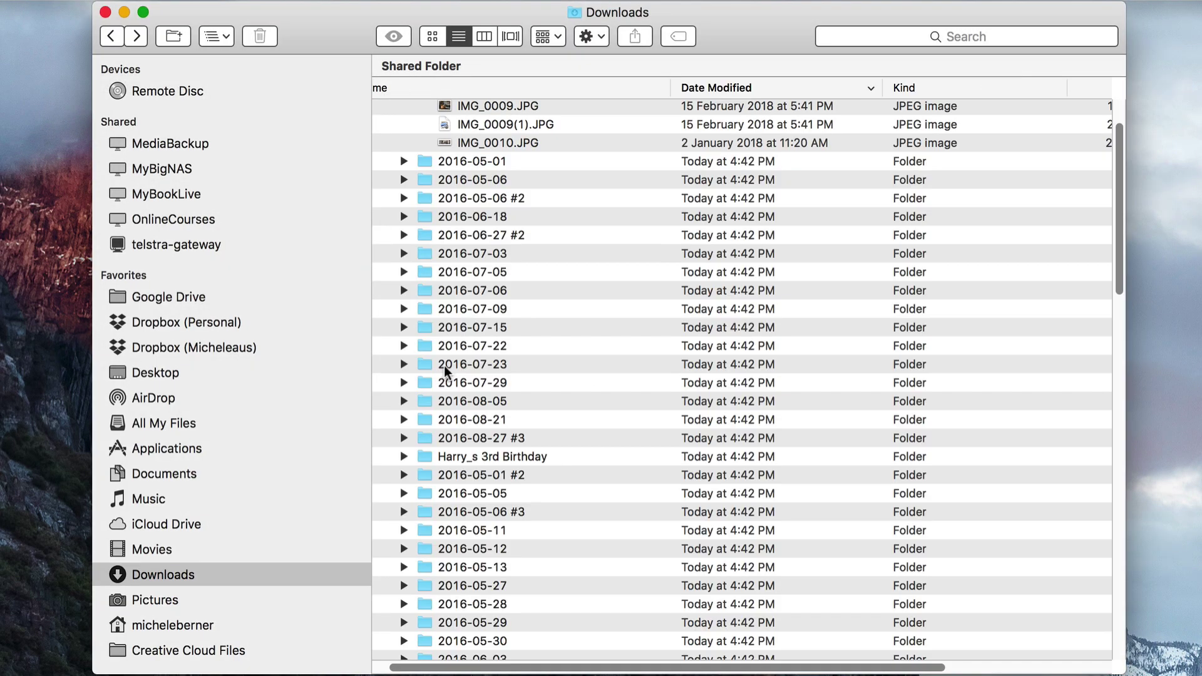
left_click(404, 364)
double_click(462, 365)
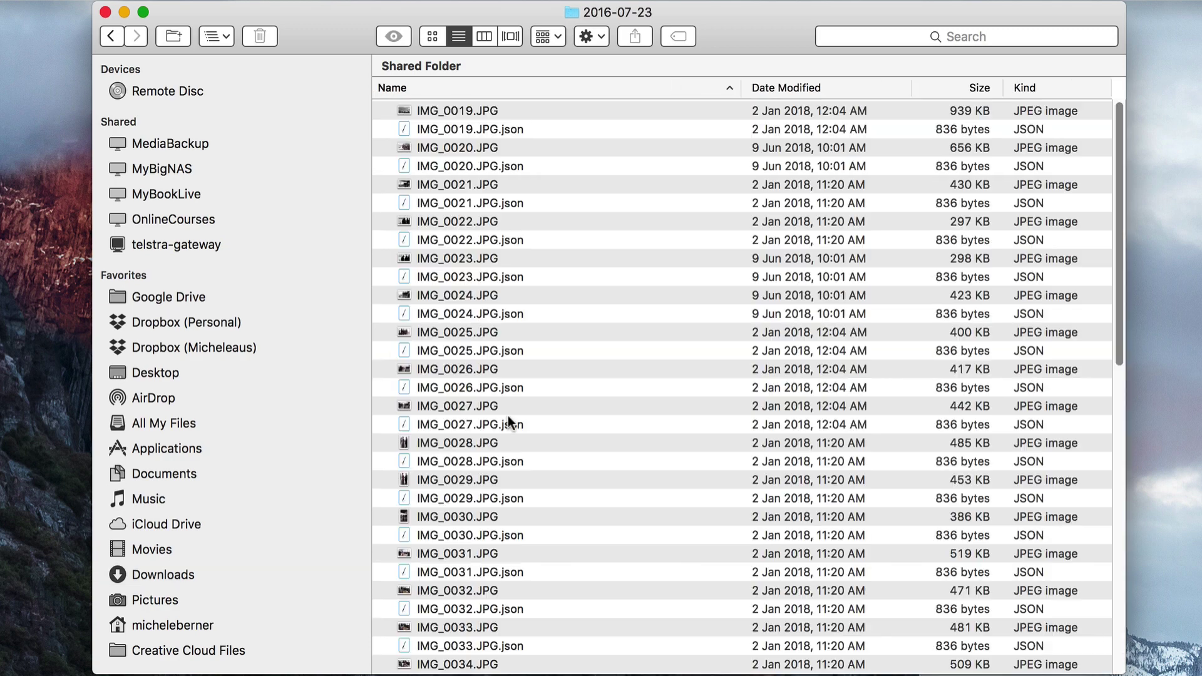
scroll(656, 415, "down", 15)
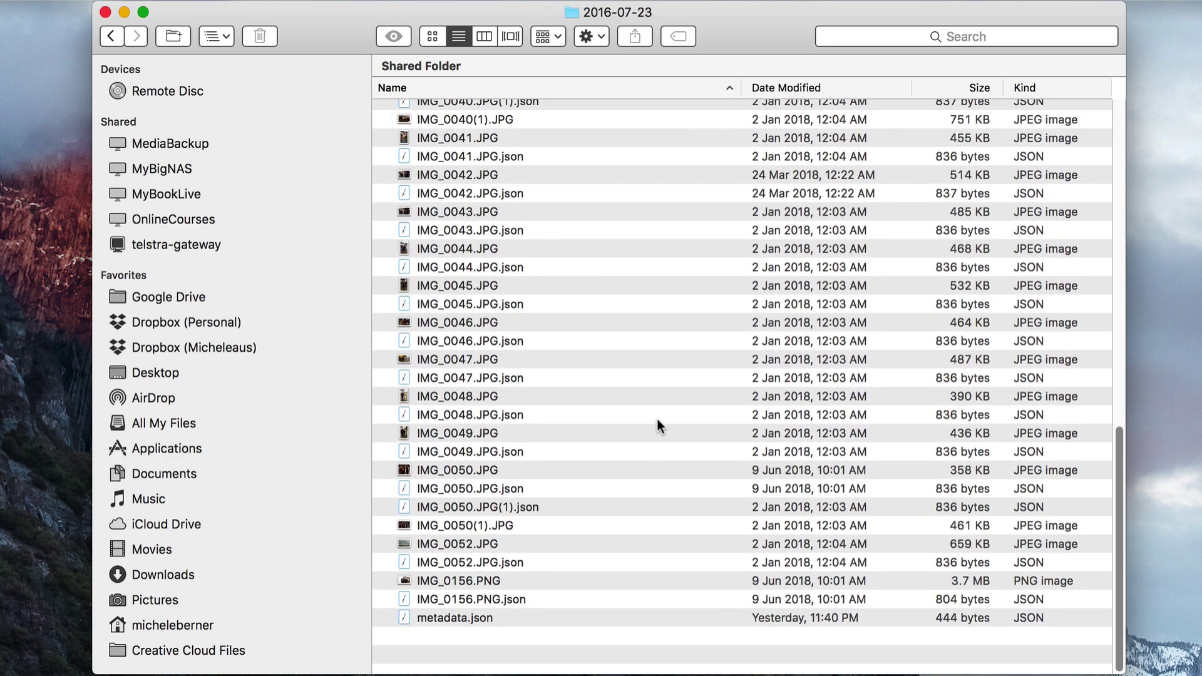
scroll(656, 418, "up", 5)
scroll(657, 420, "up", 5)
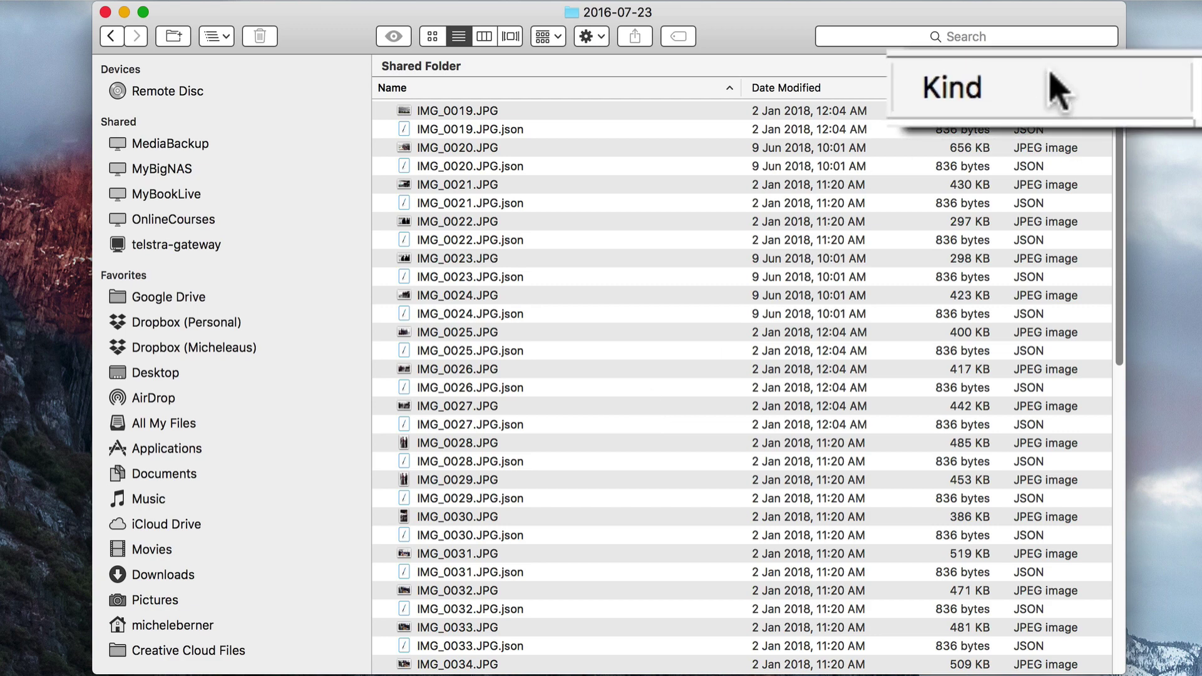
left_click(1030, 87)
Move all JSON files in the 2016-07-23 folder, from IMG_0019.JPG.json through metadata.json, to the Trash
scroll(572, 502, "down", 5)
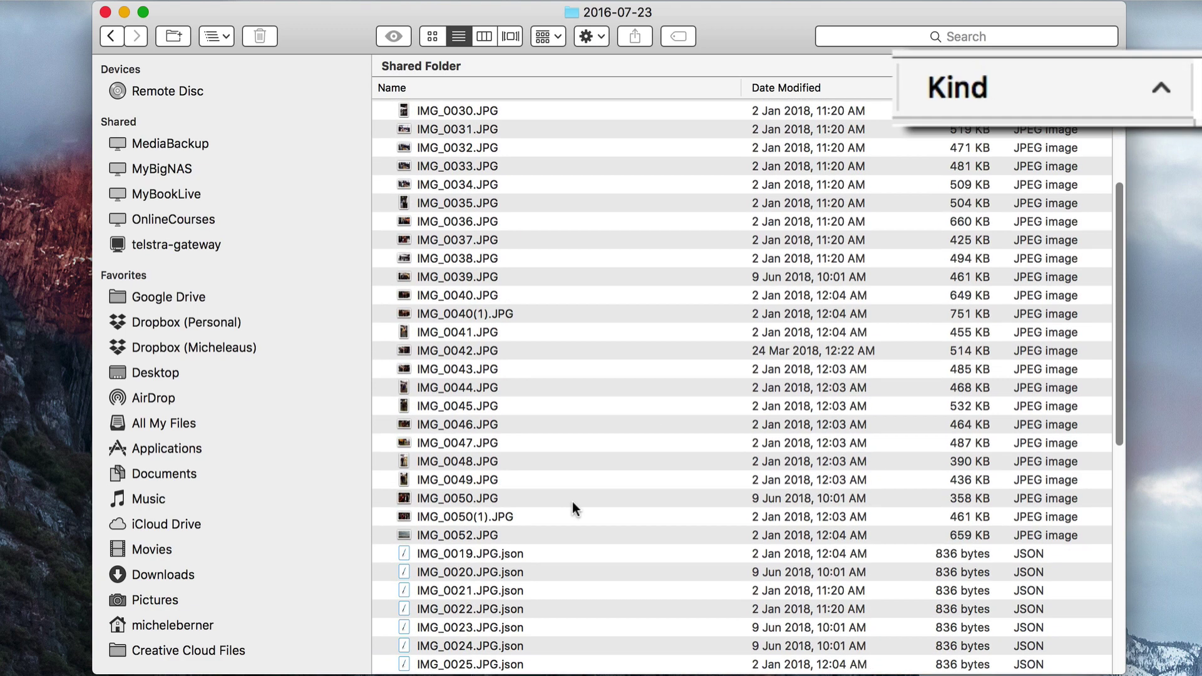
scroll(563, 489, "down", 5)
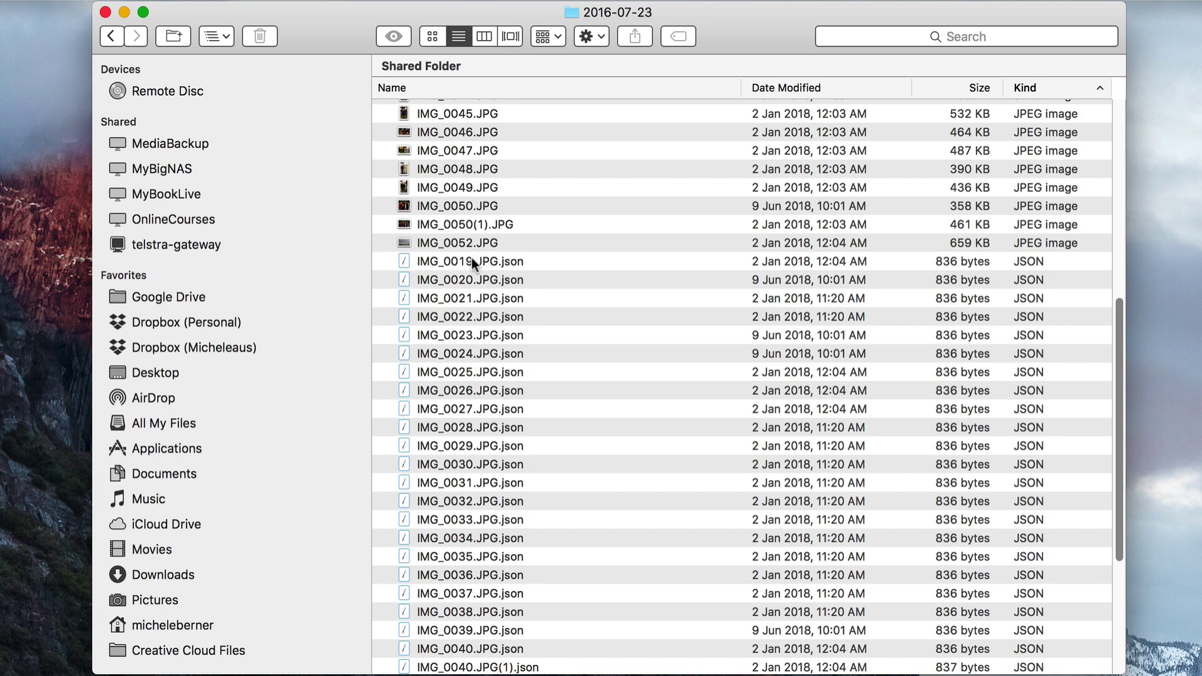
left_click(471, 257)
scroll(574, 467, "down", 8)
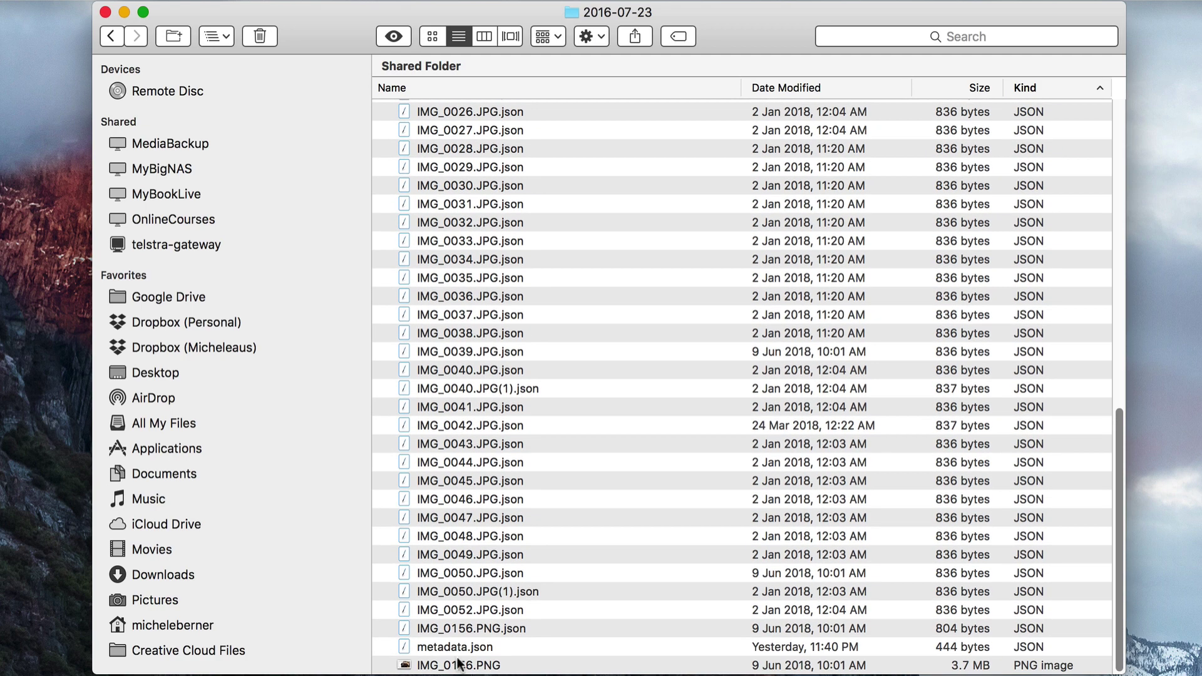
left_click(459, 645, "shift")
right_click(452, 498)
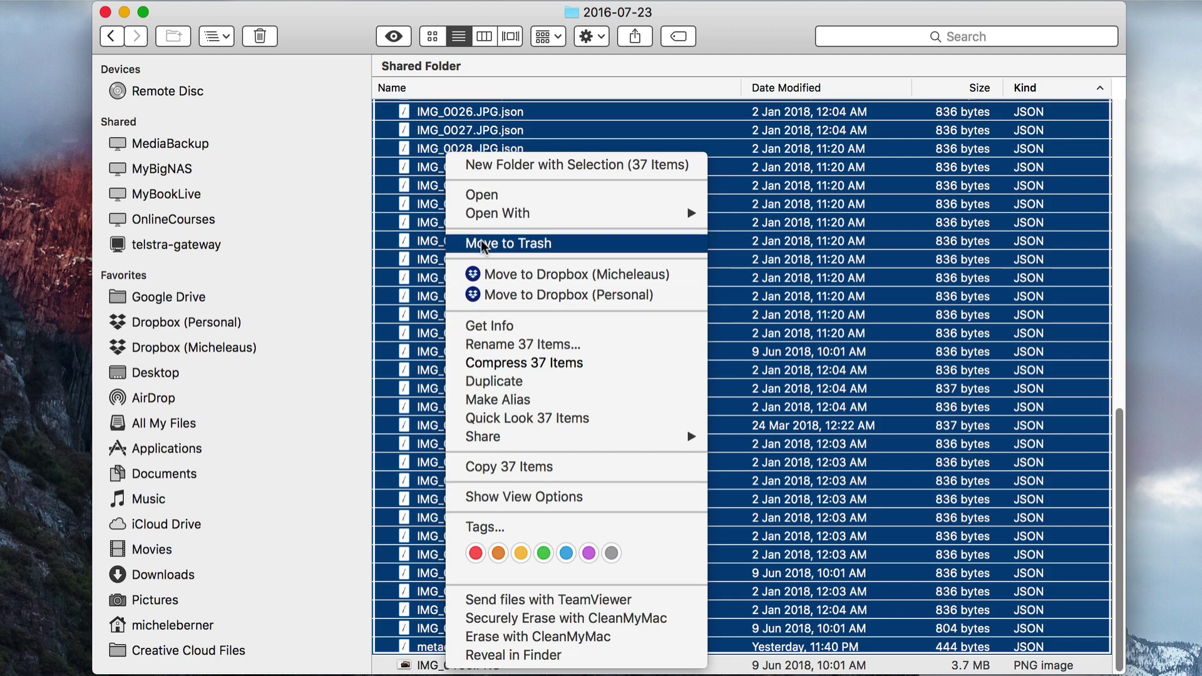
left_click(481, 242)
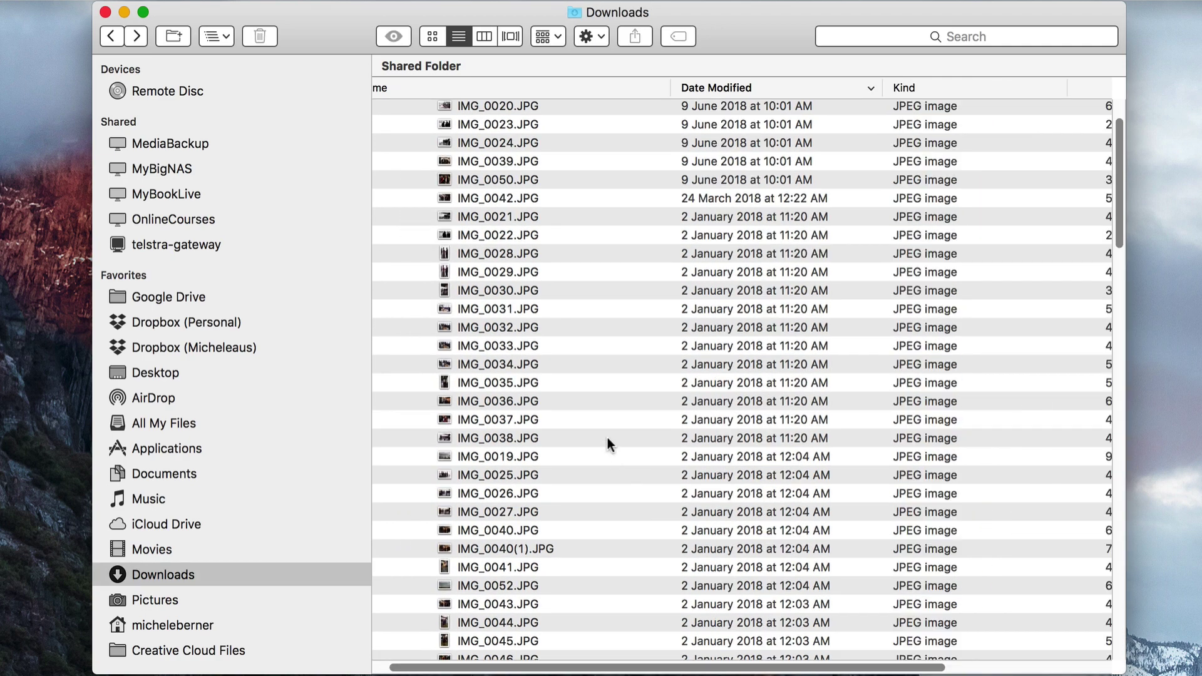
Review the cleaned 2016-07-23 and 2016-06-28 folders and the remaining date folders in Downloads
scroll(602, 467, "up", 3)
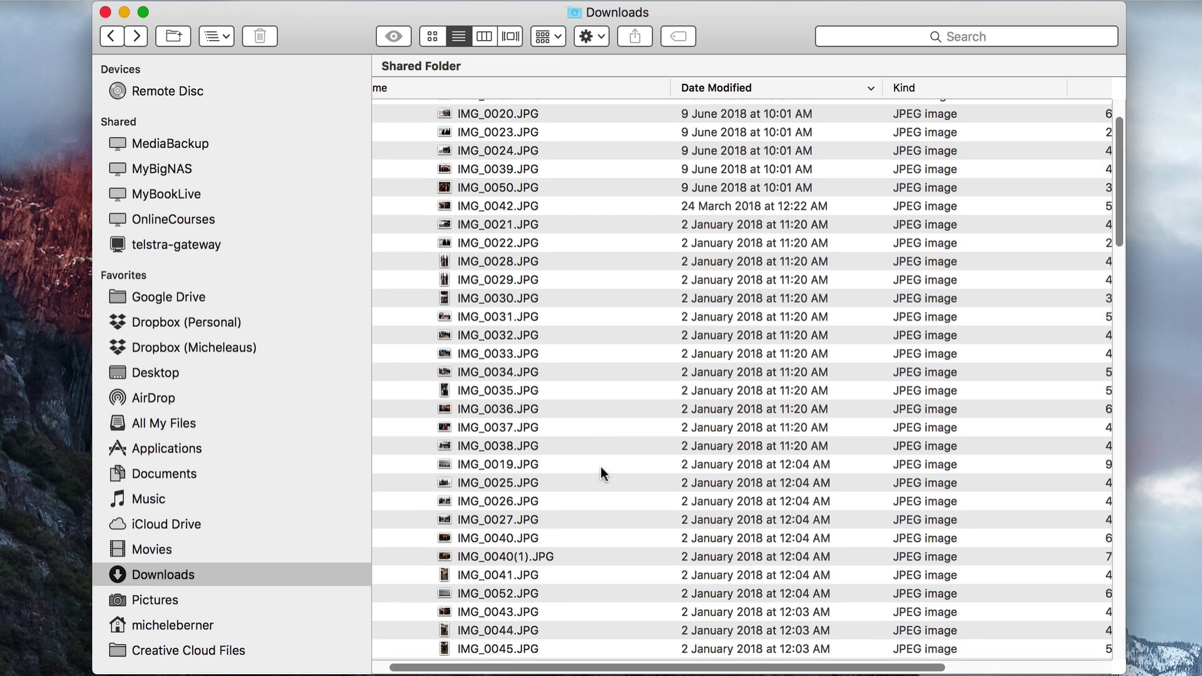
scroll(602, 468, "down", 10)
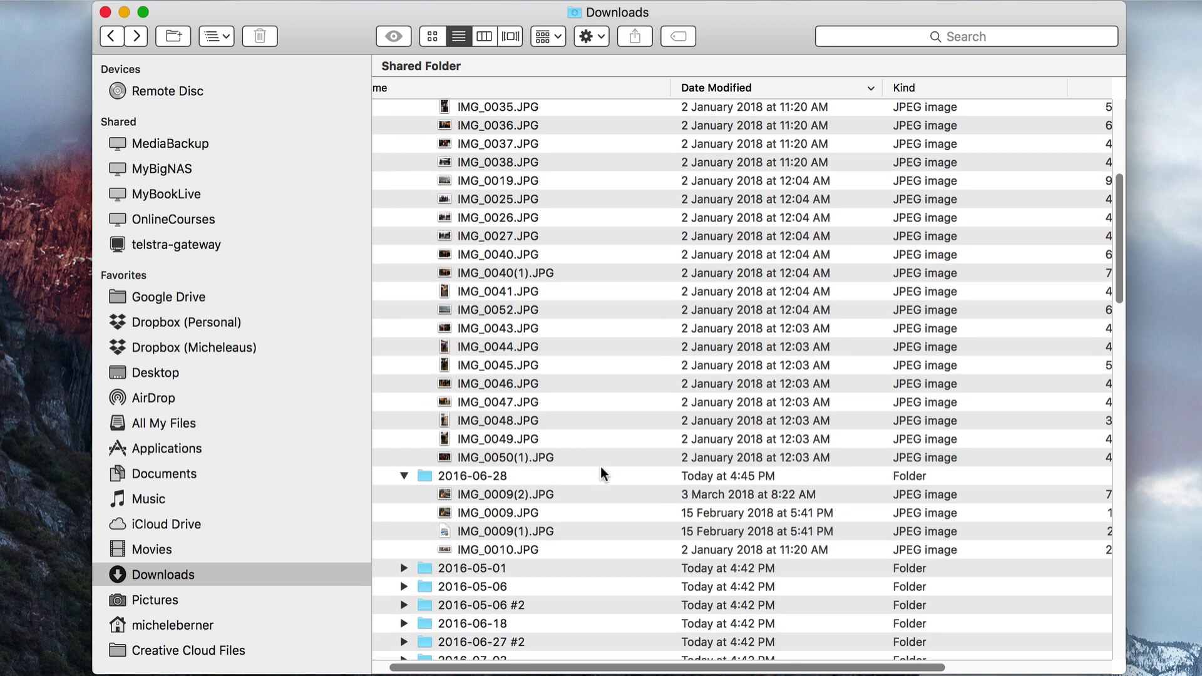
scroll(600, 467, "down", 6)
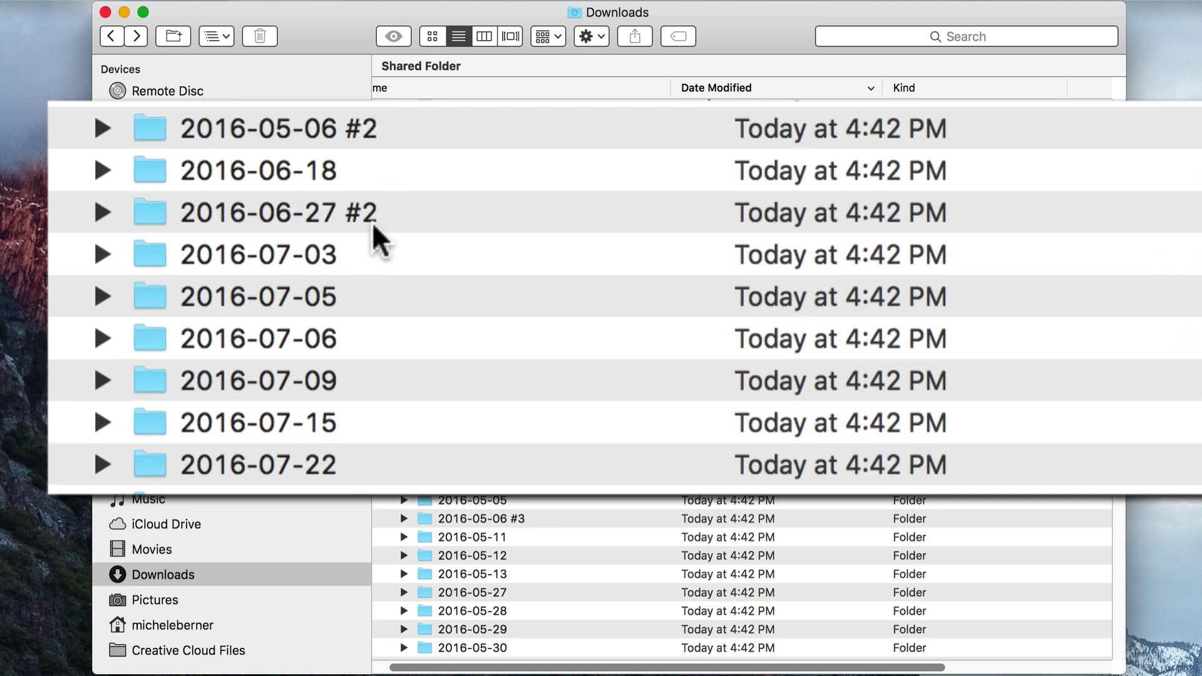
Examine the files inside the 2016-06-27 #2 folder, then collapse it again
left_click(101, 215)
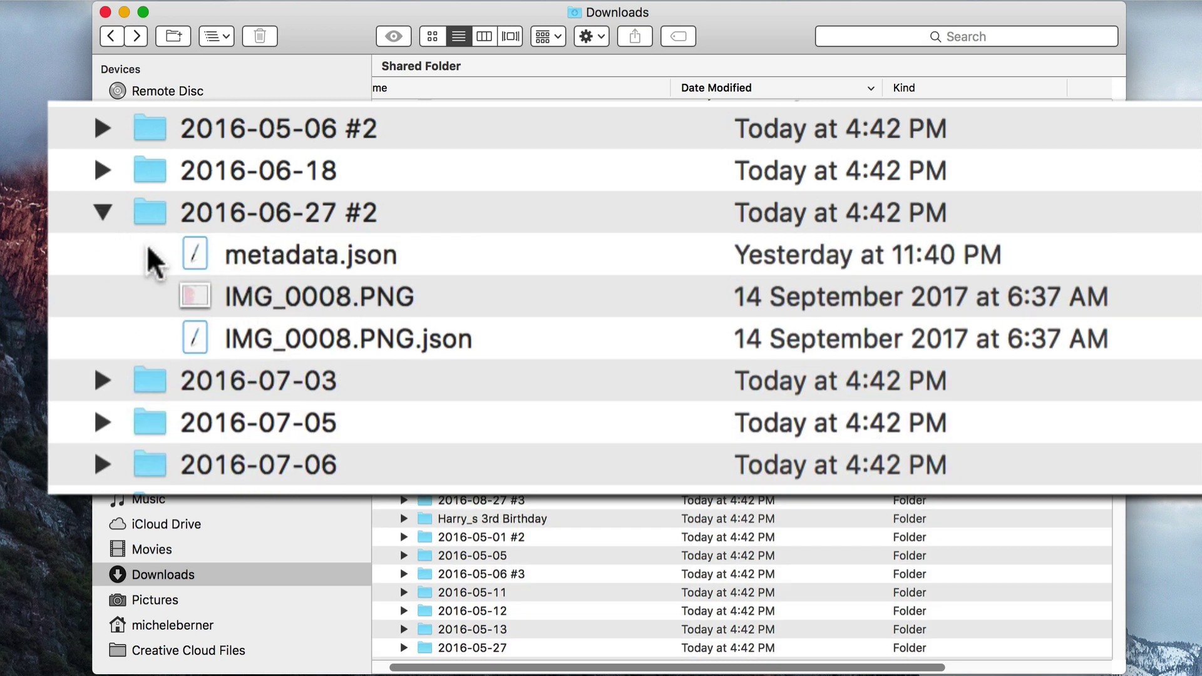
left_click(101, 212)
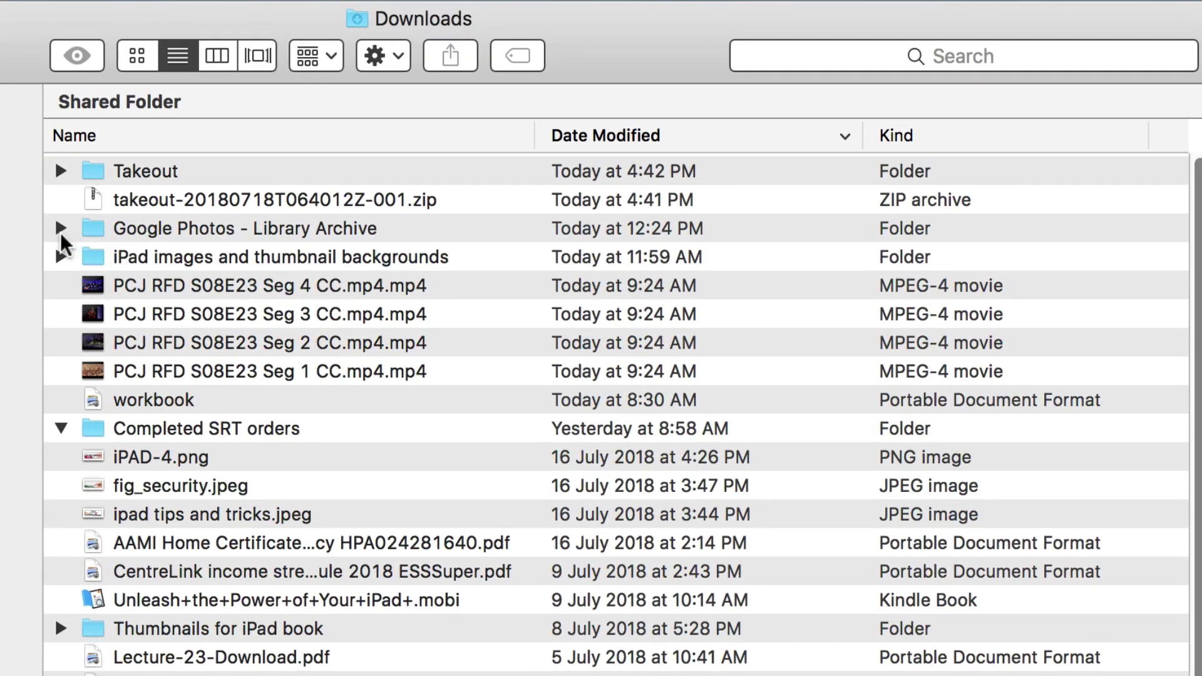
Open the Google Photos - Library Archive folder in Downloads and review the zip archives in its 2018 and 2017 folders
double_click(159, 230)
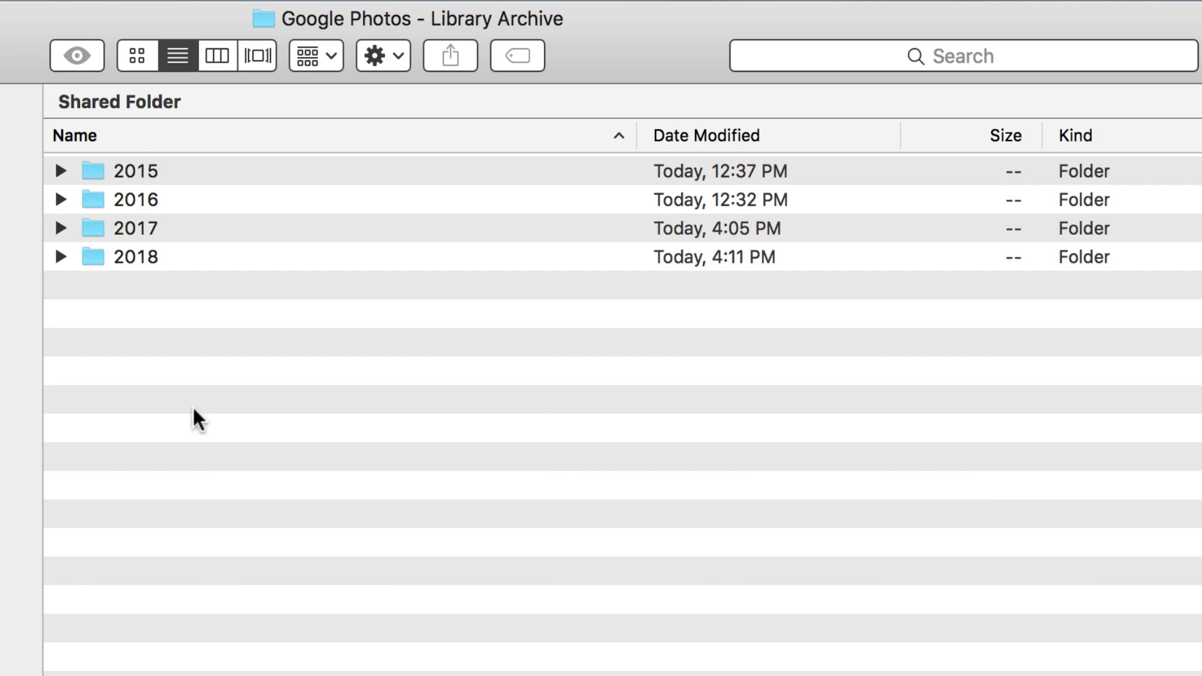
left_click(61, 257)
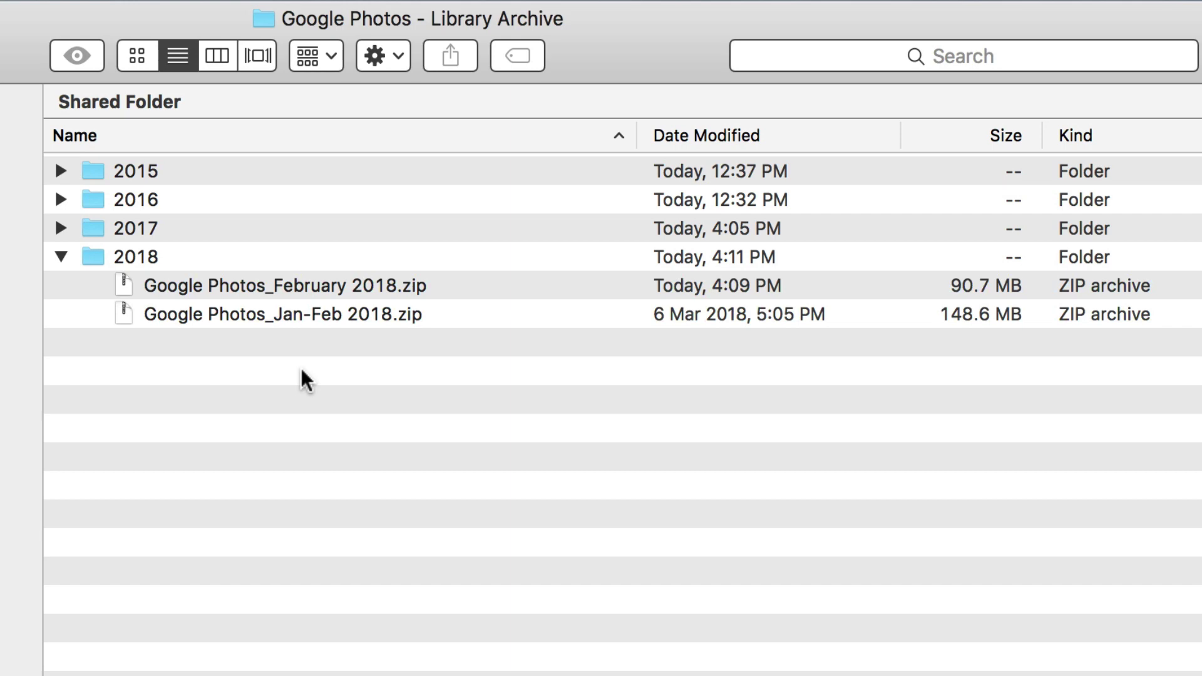
left_click(61, 228)
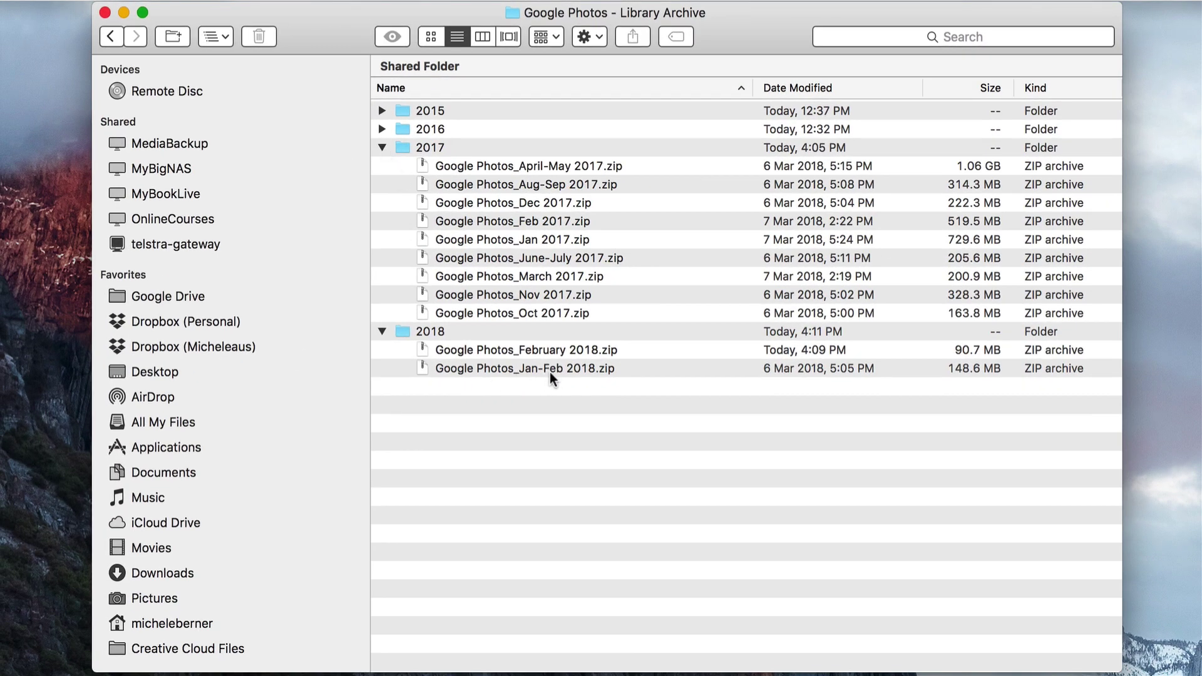
left_click(383, 331)
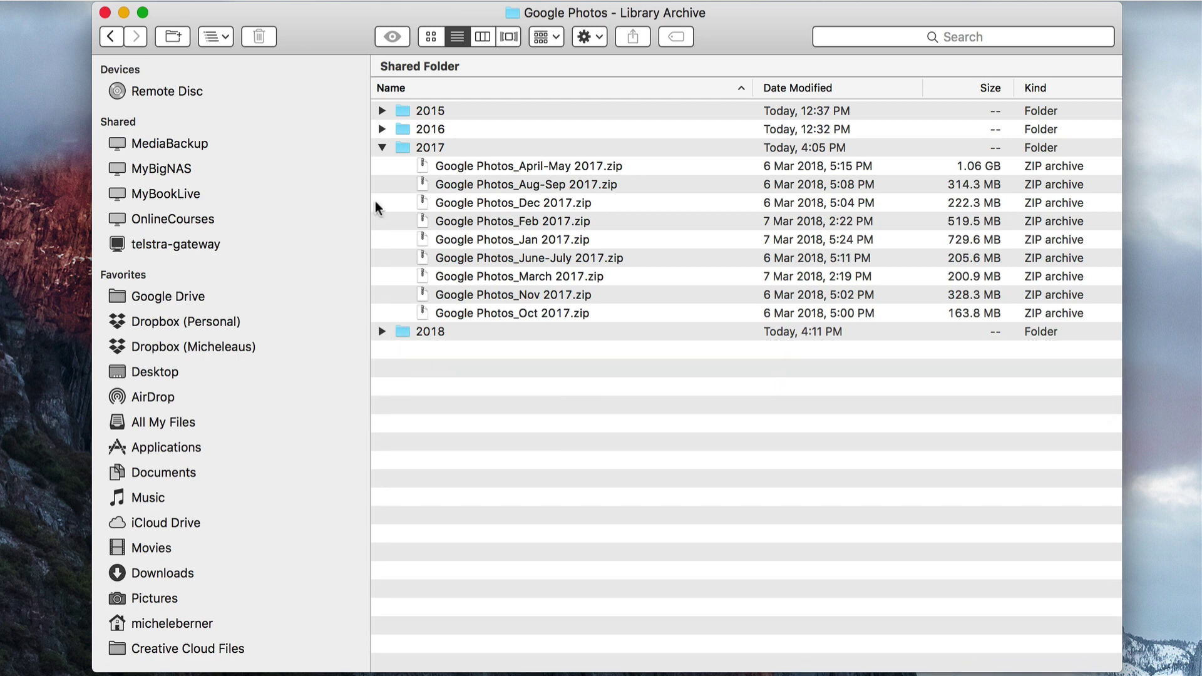
left_click(382, 147)
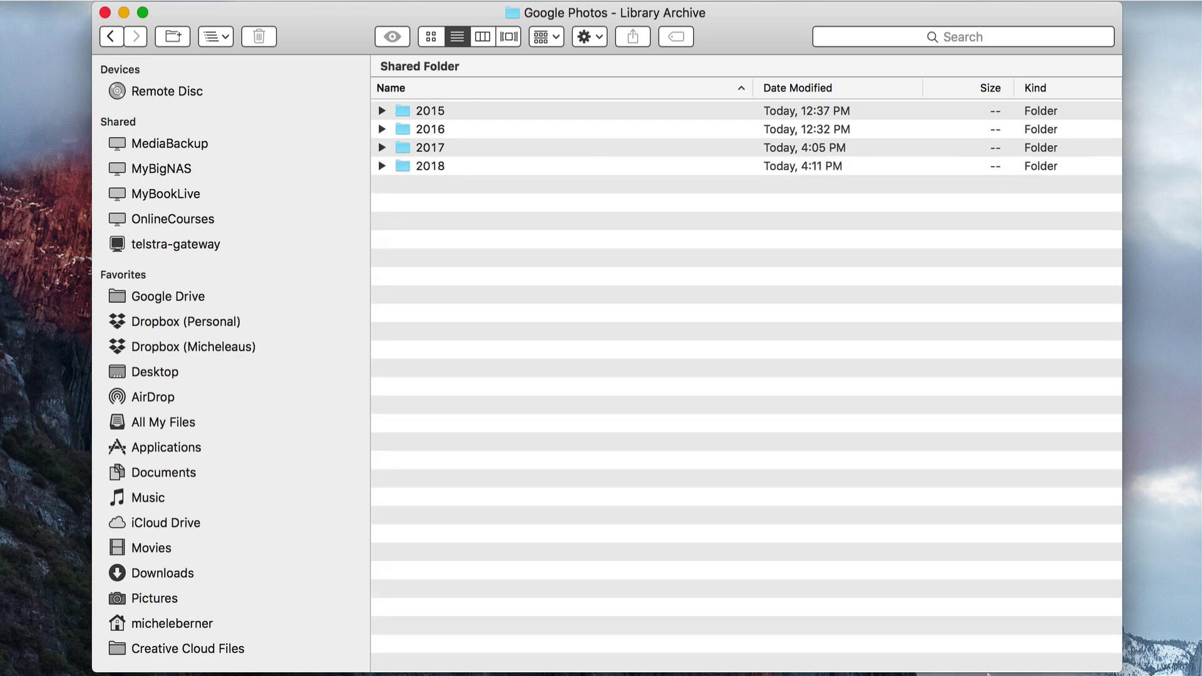
Switch to Google Photos in the browser and select all photos from Thu, Mar 8 and Tue, Mar 6, 2018
left_click(1060, 654)
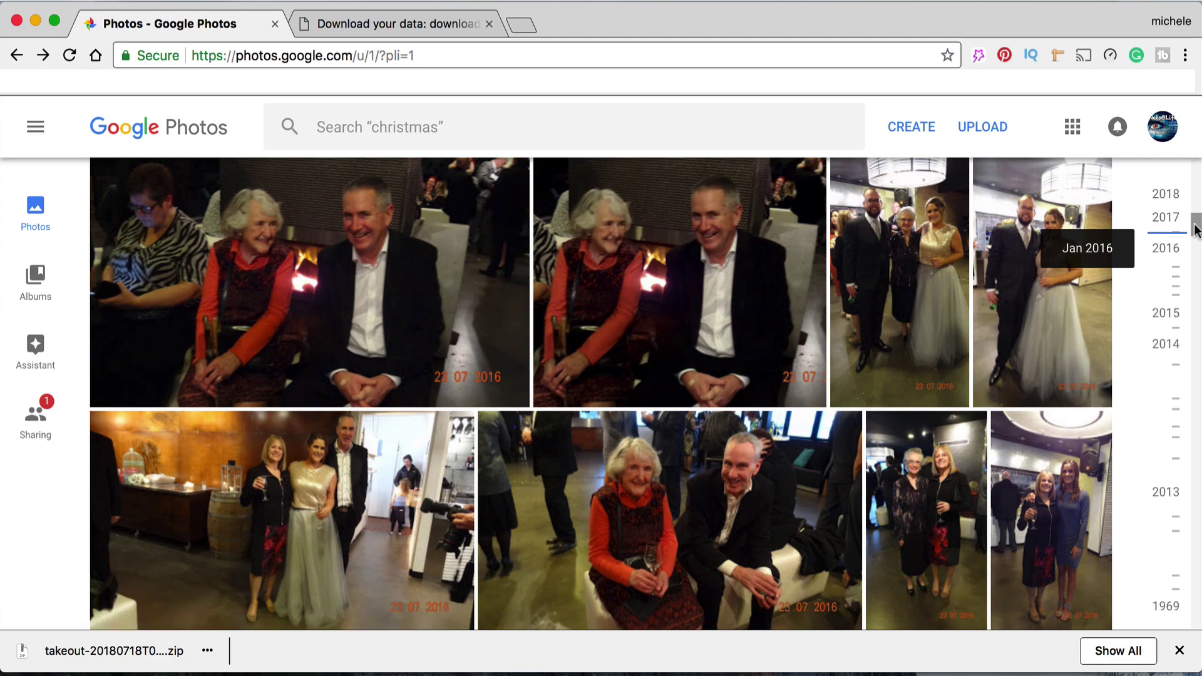
left_click(1187, 188)
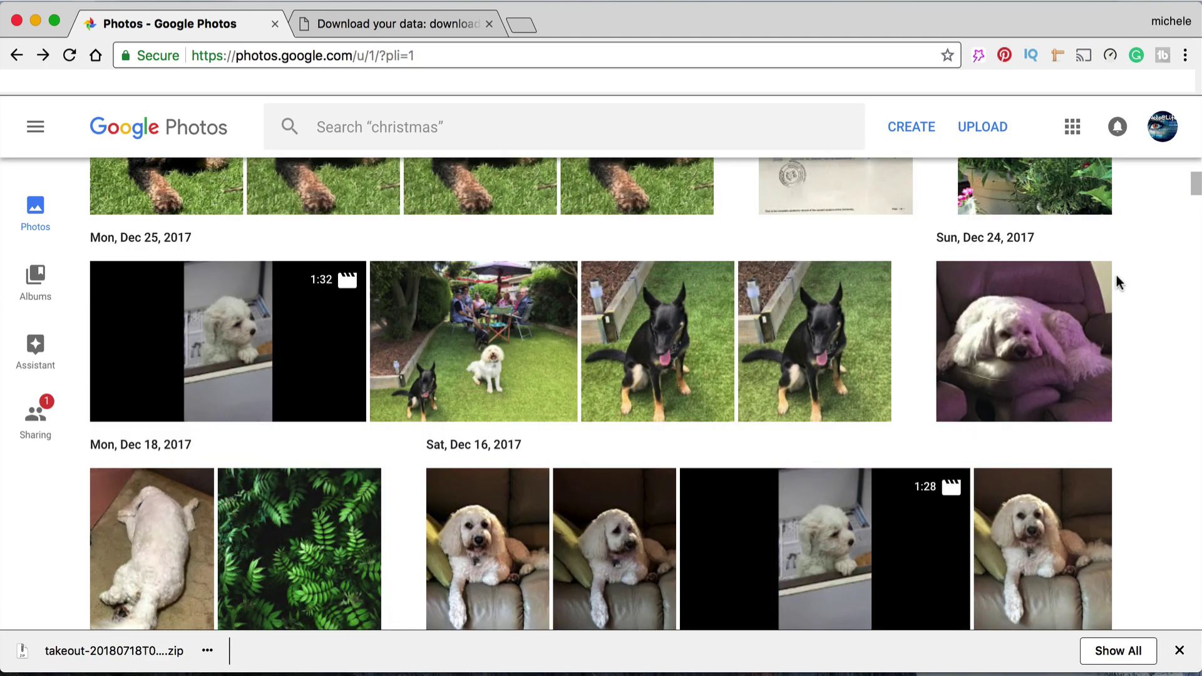
scroll(1119, 282, "down", 15)
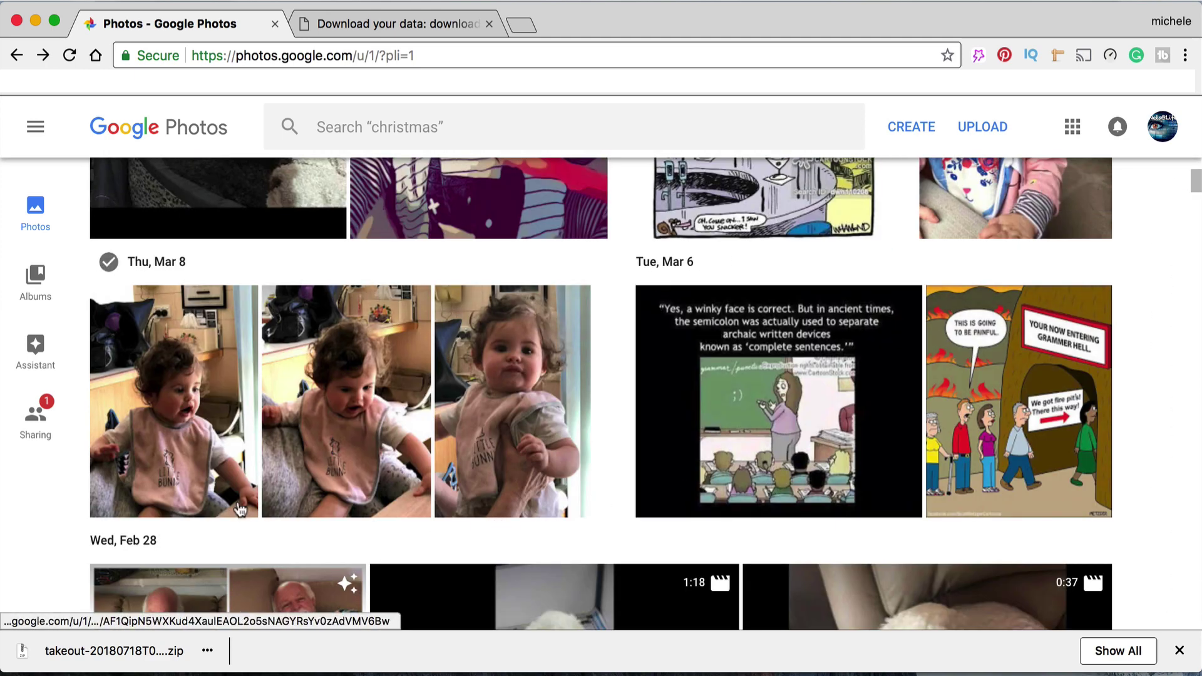
left_click(108, 263)
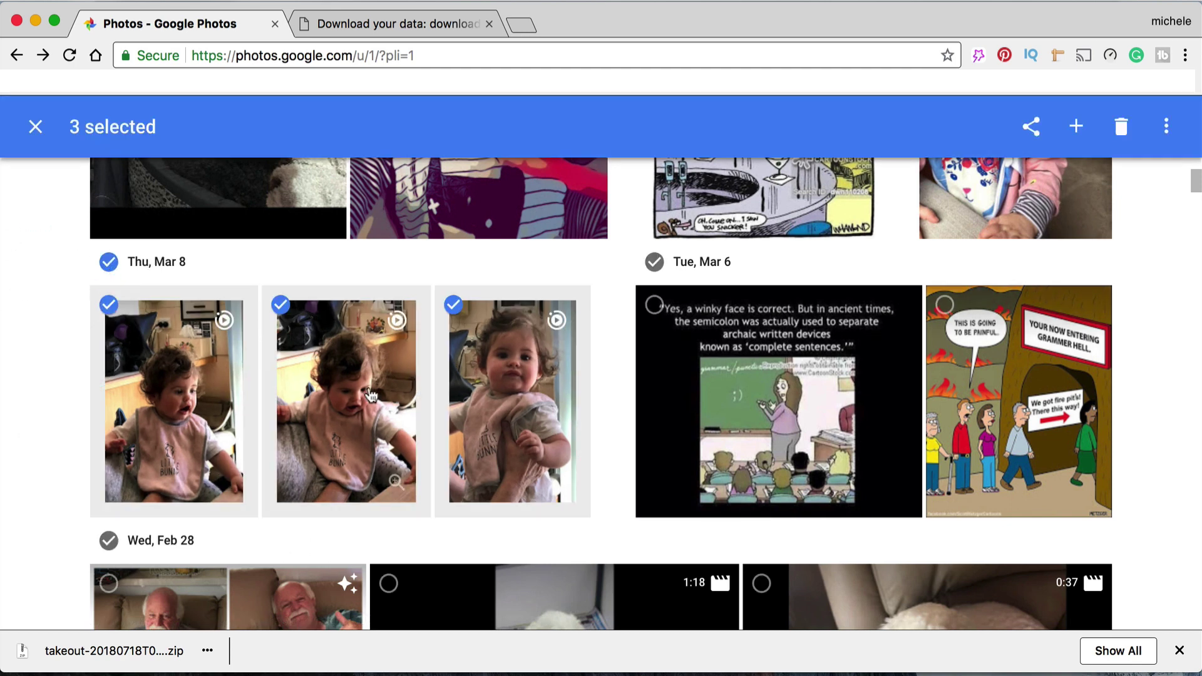
left_click(654, 263)
Add the photos and videos from Mon, Mar 19, Sun, Mar 18 and Wed, Mar 14 to the selection
scroll(713, 310, "up", 4)
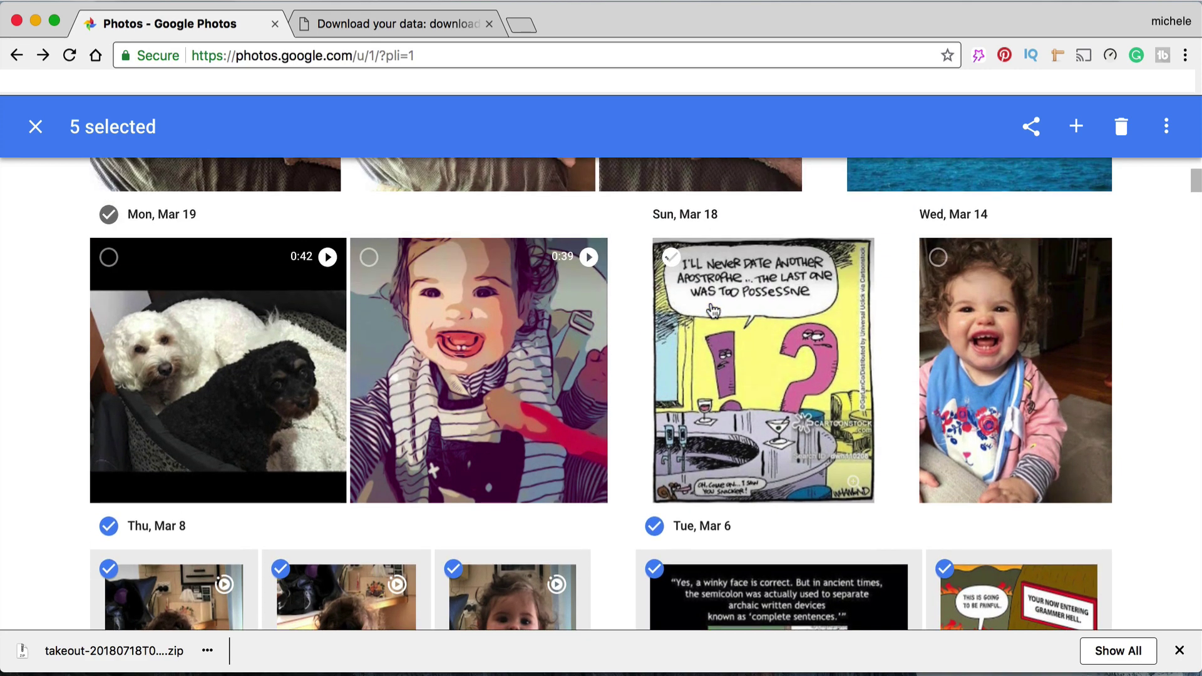
left_click(108, 215)
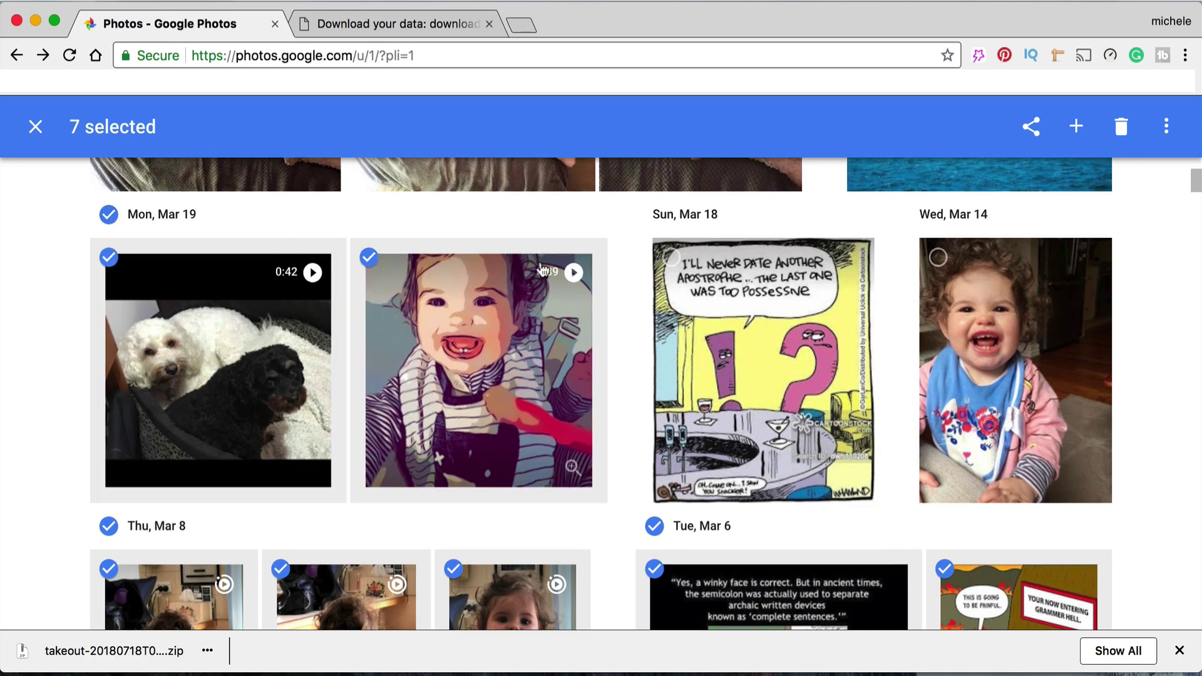
left_click(671, 256)
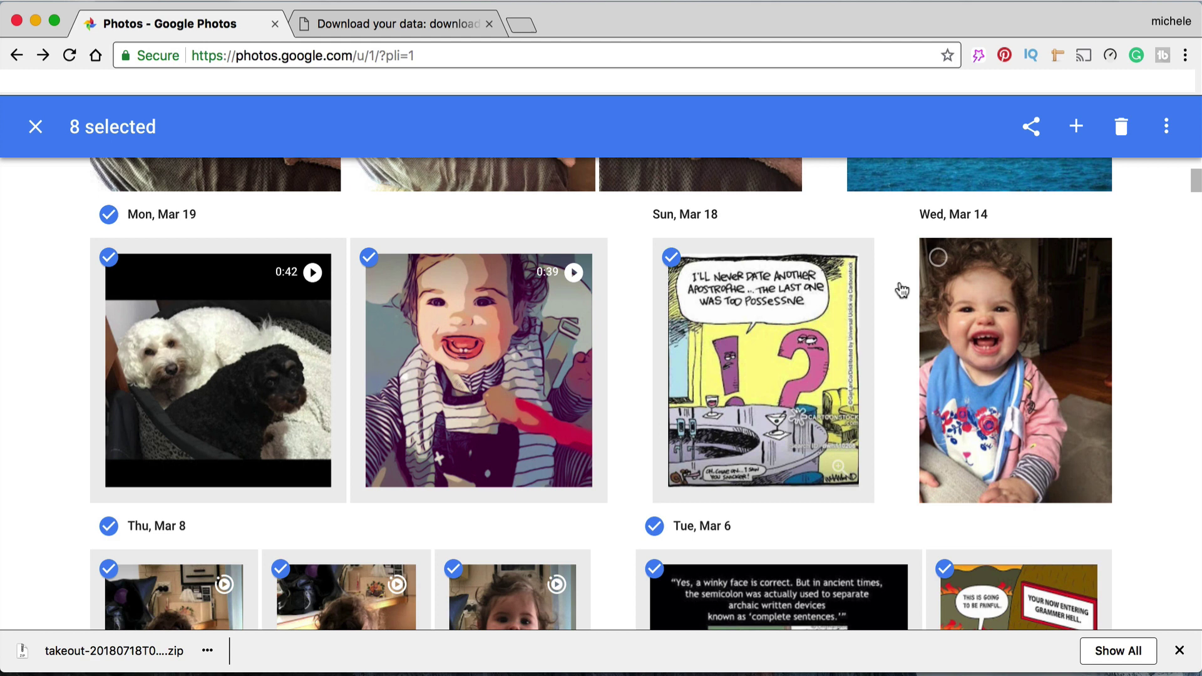
left_click(937, 262)
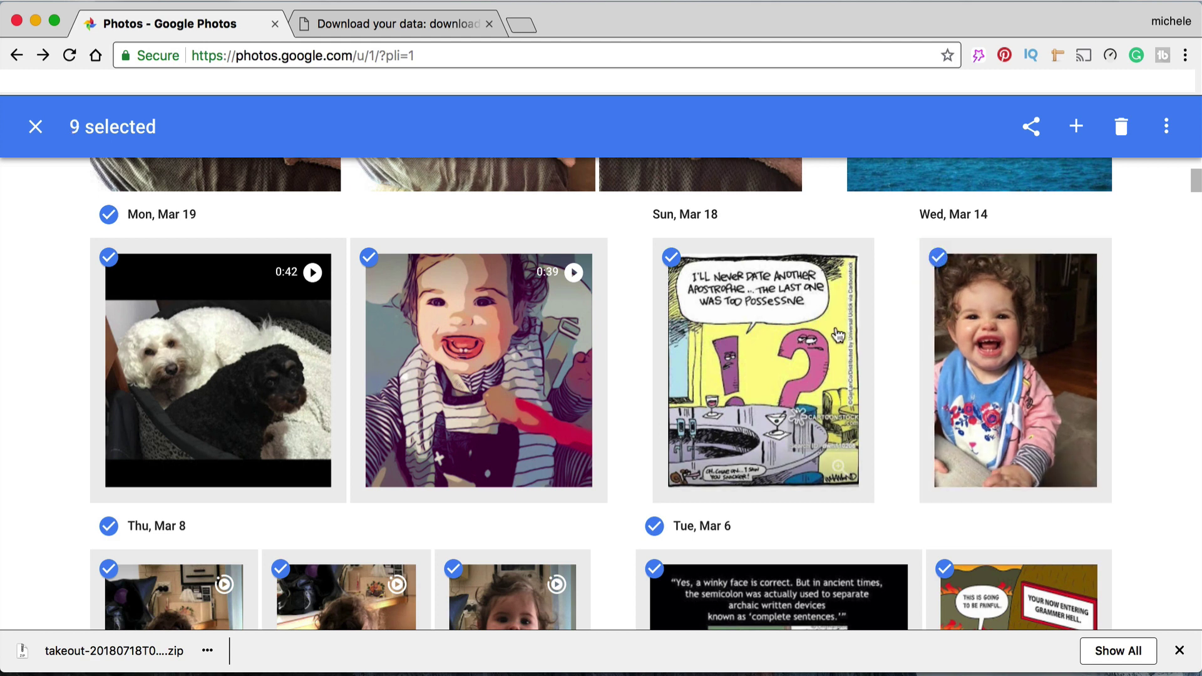
left_click(671, 257)
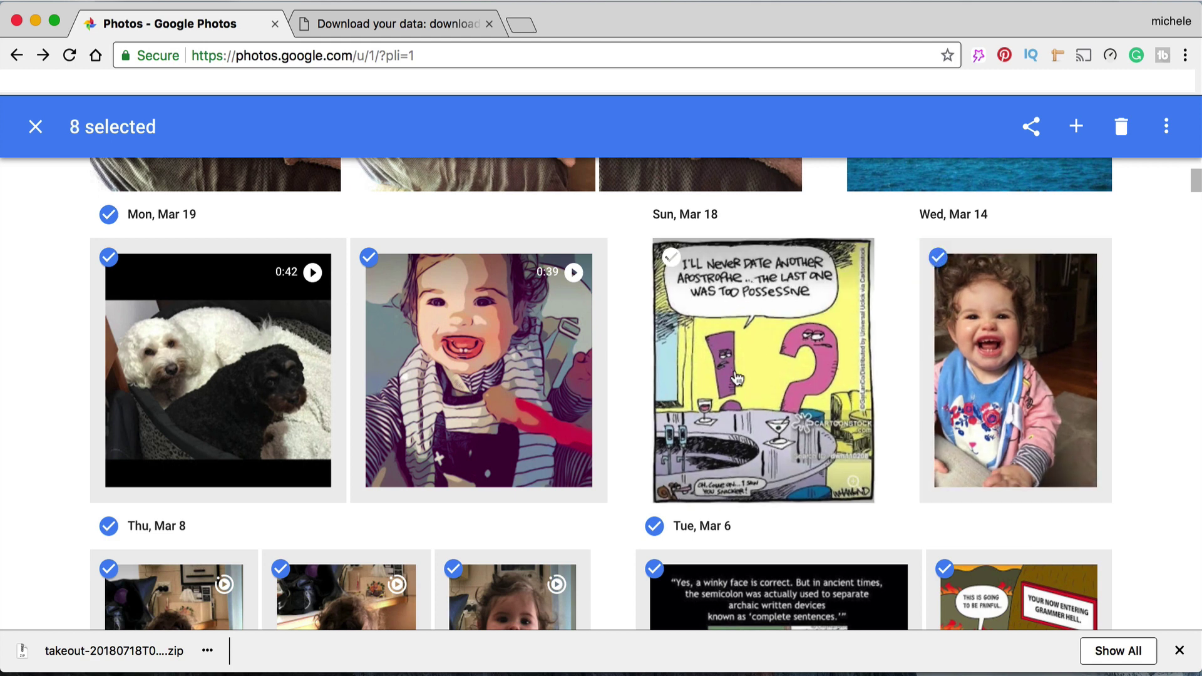
left_click(670, 258)
Add all photos from Thu, Mar 22 and from Mon, Mar 26 through Thu, Mar 29 to the selection
scroll(338, 298, "up", 3)
scroll(170, 359, "up", 3)
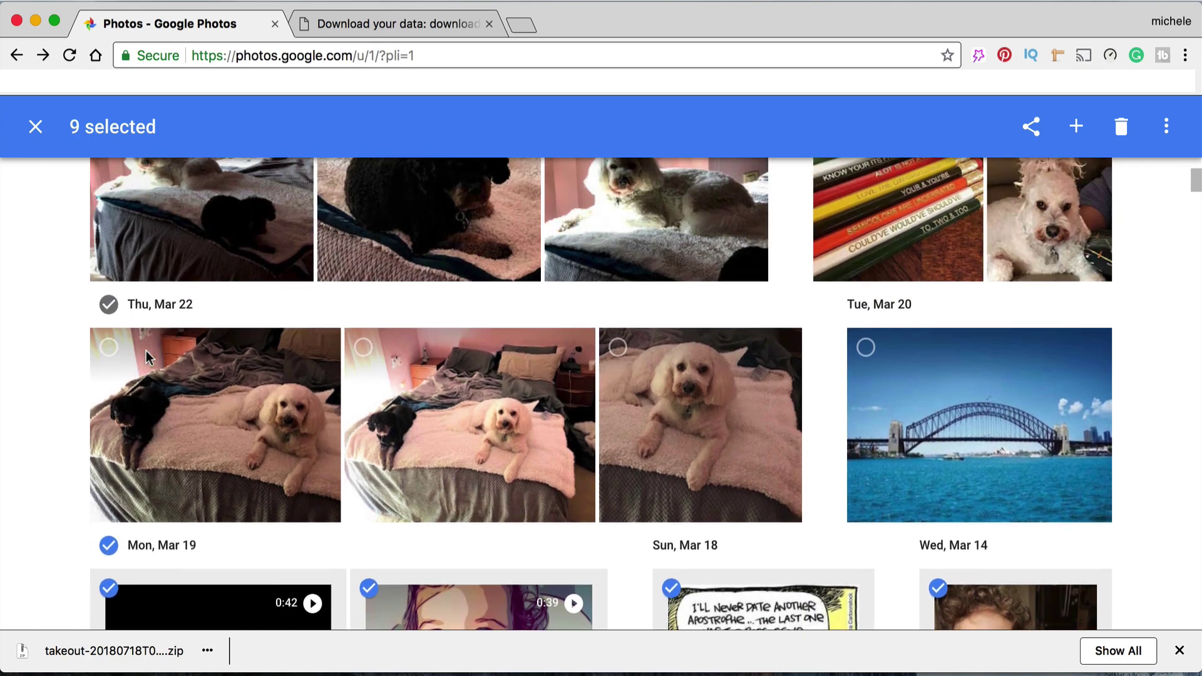
left_click(109, 308)
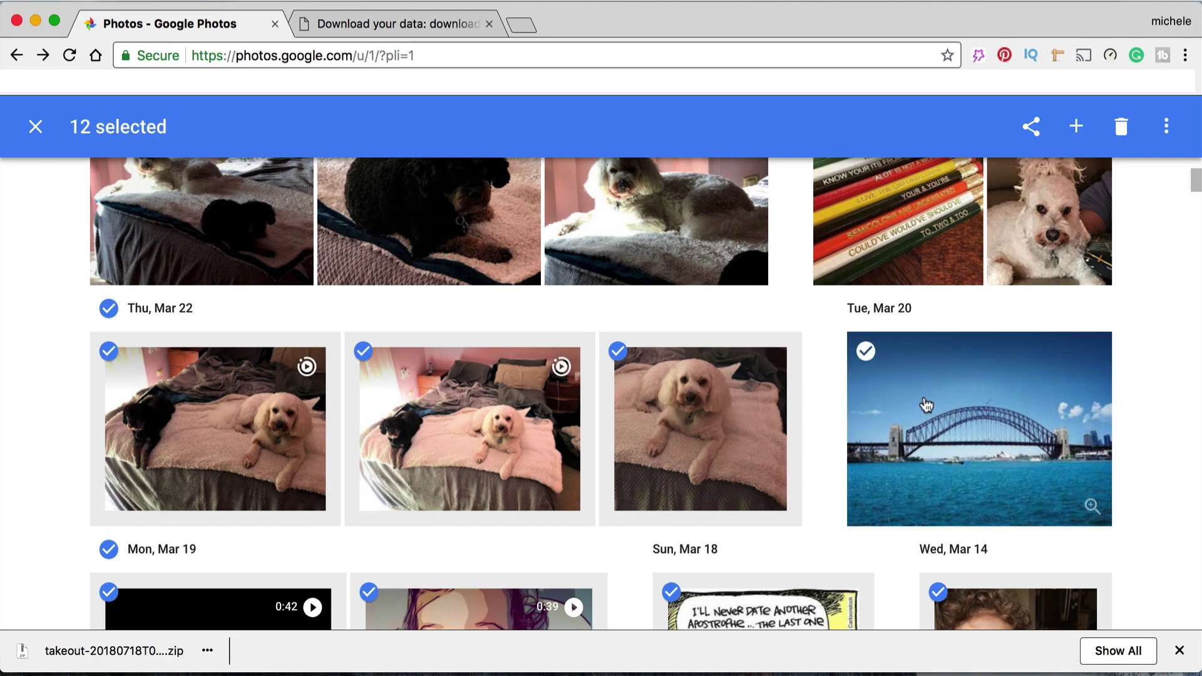
scroll(226, 309, "up", 3)
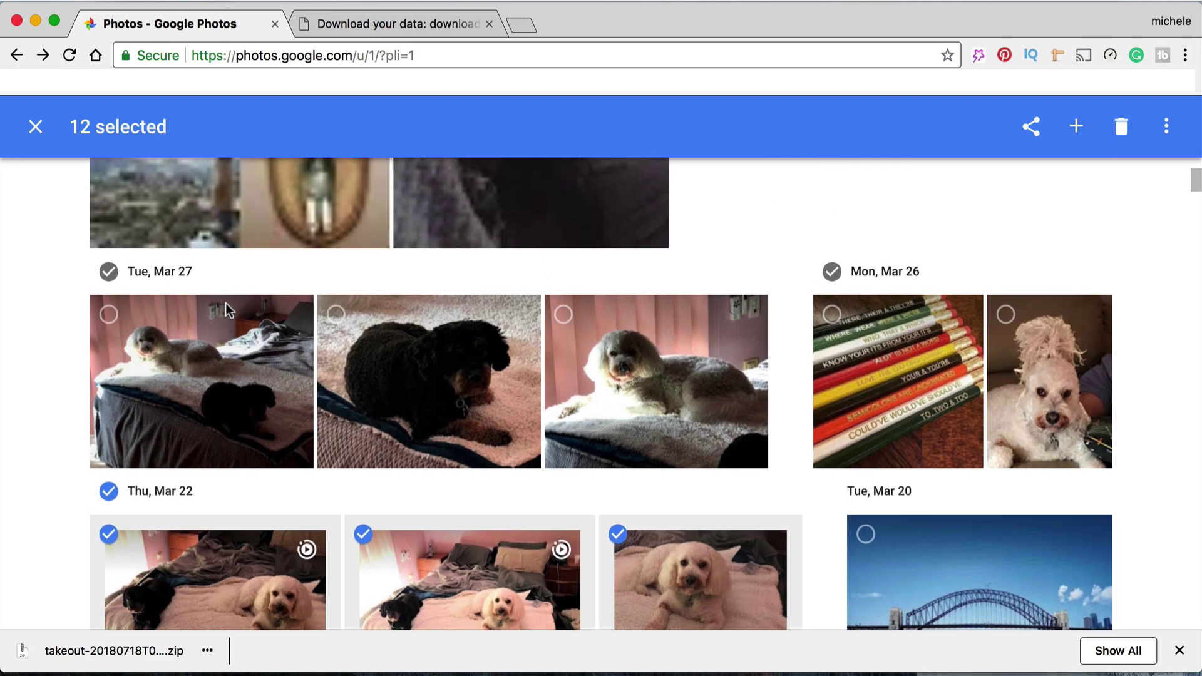
left_click(108, 271)
left_click(834, 273)
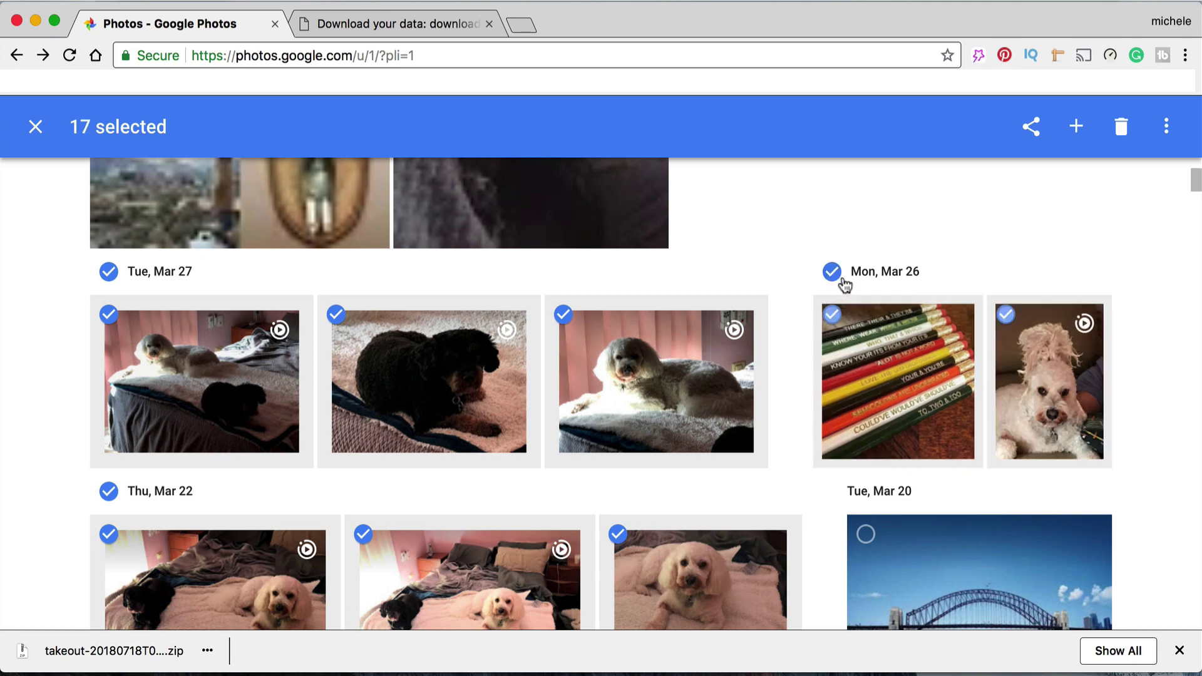
scroll(678, 420, "up", 3)
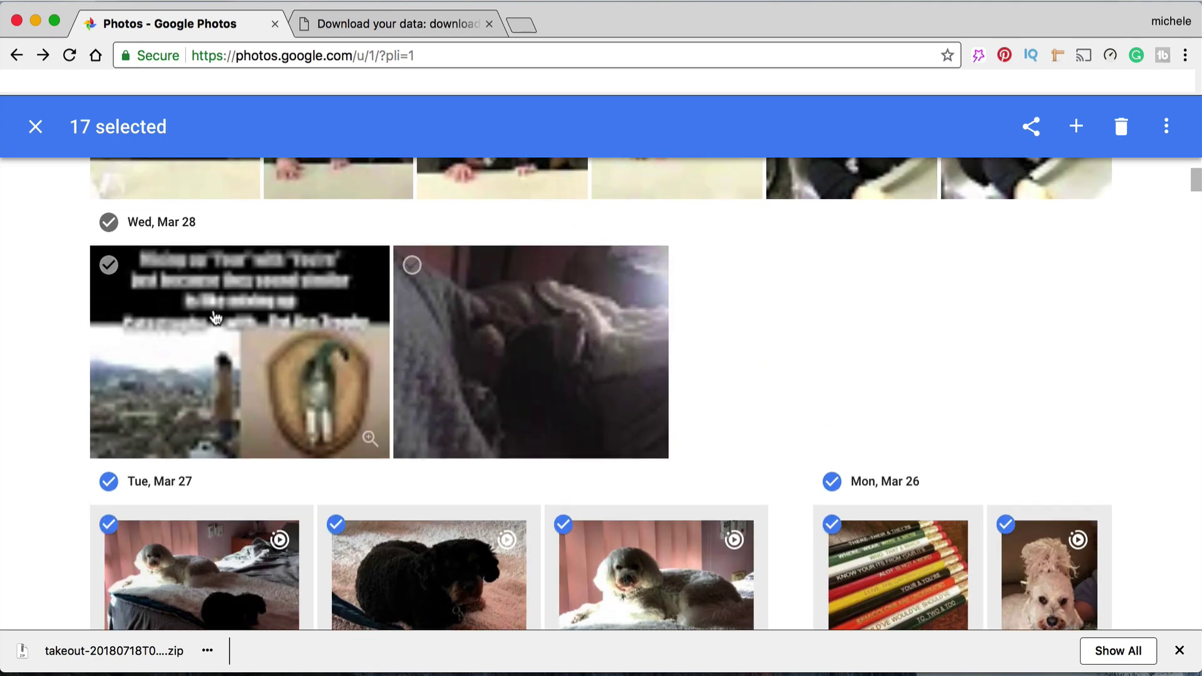
left_click(109, 223)
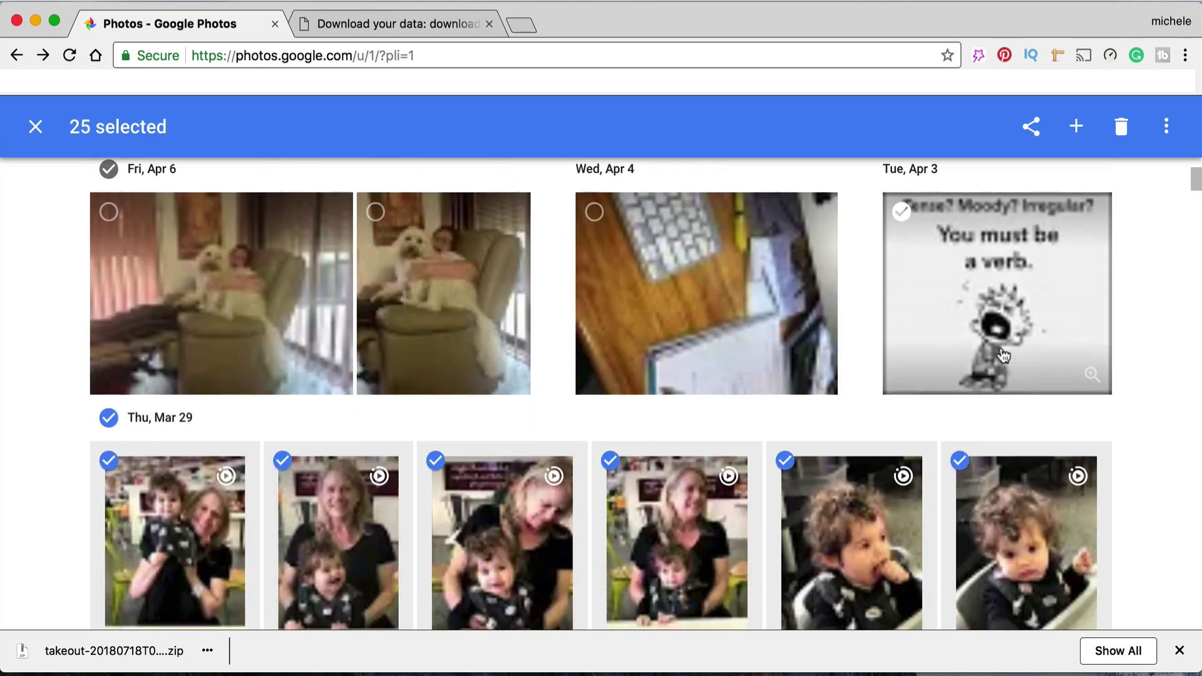
Check the selected March photos and download them as a zip file
scroll(1137, 491, "down", 2)
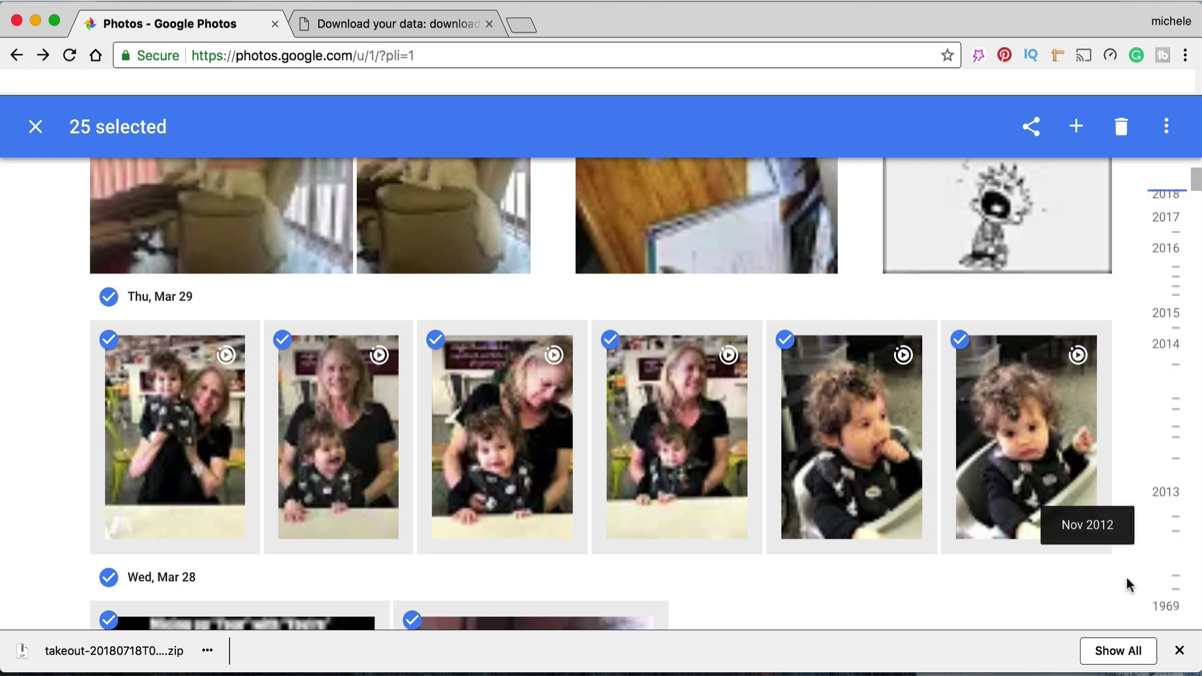
scroll(761, 478, "down", 10)
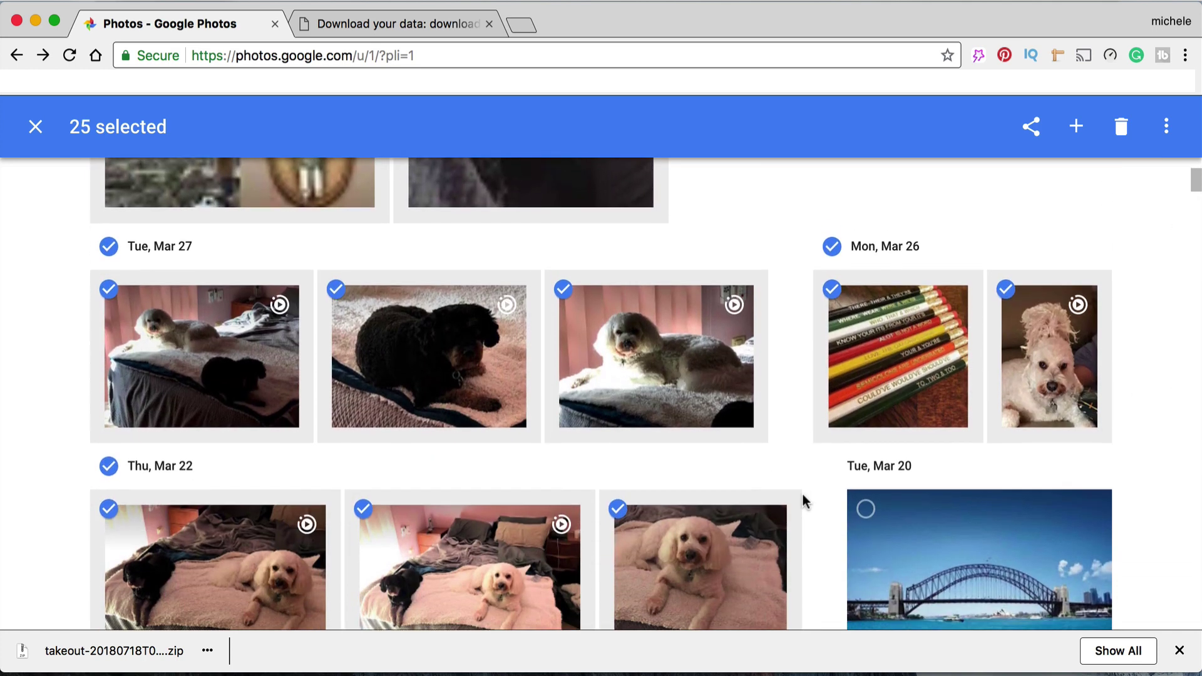
scroll(802, 495, "down", 1)
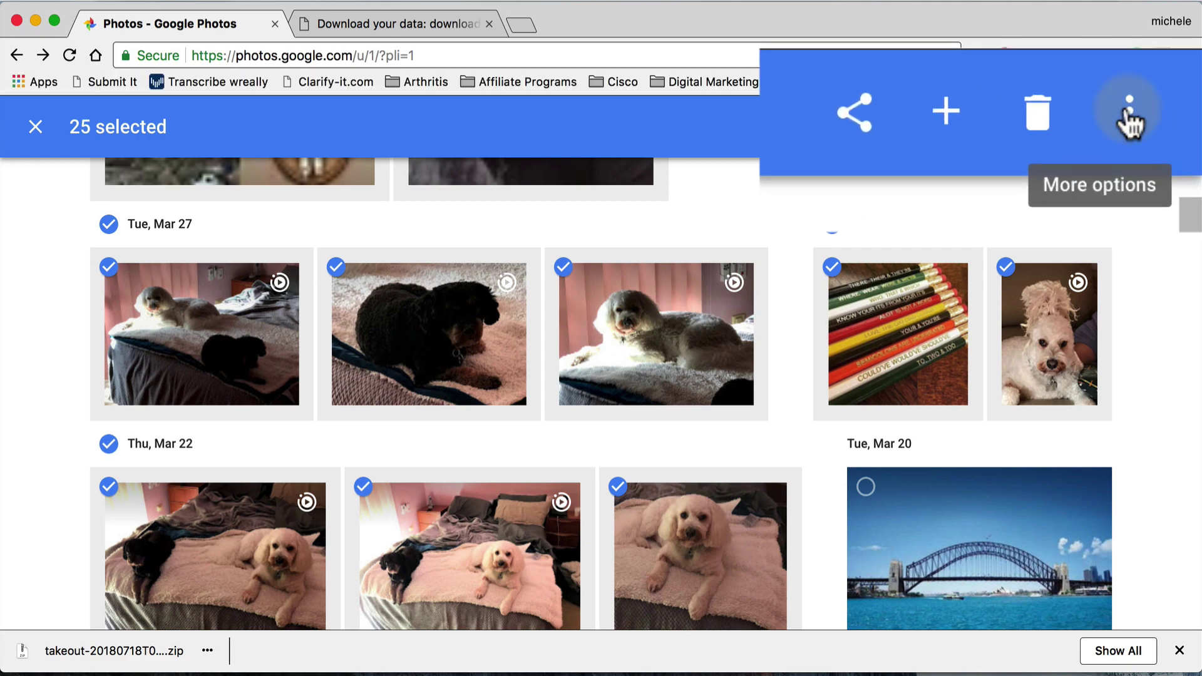
left_click(1166, 128)
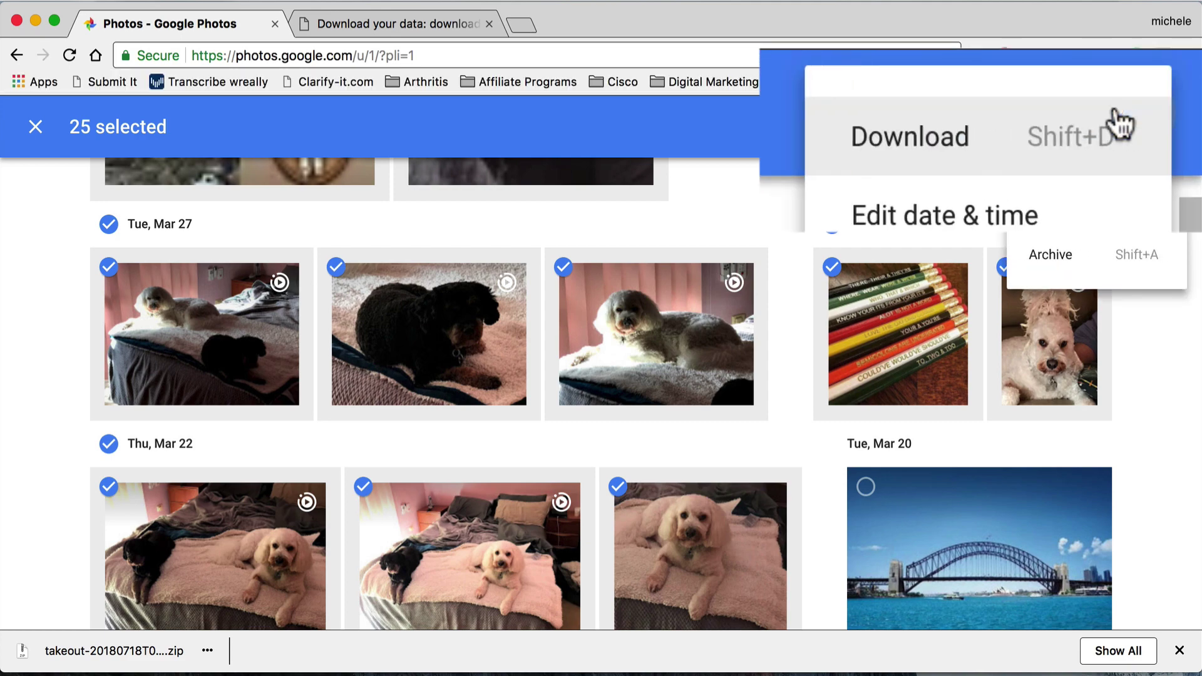
left_click(926, 151)
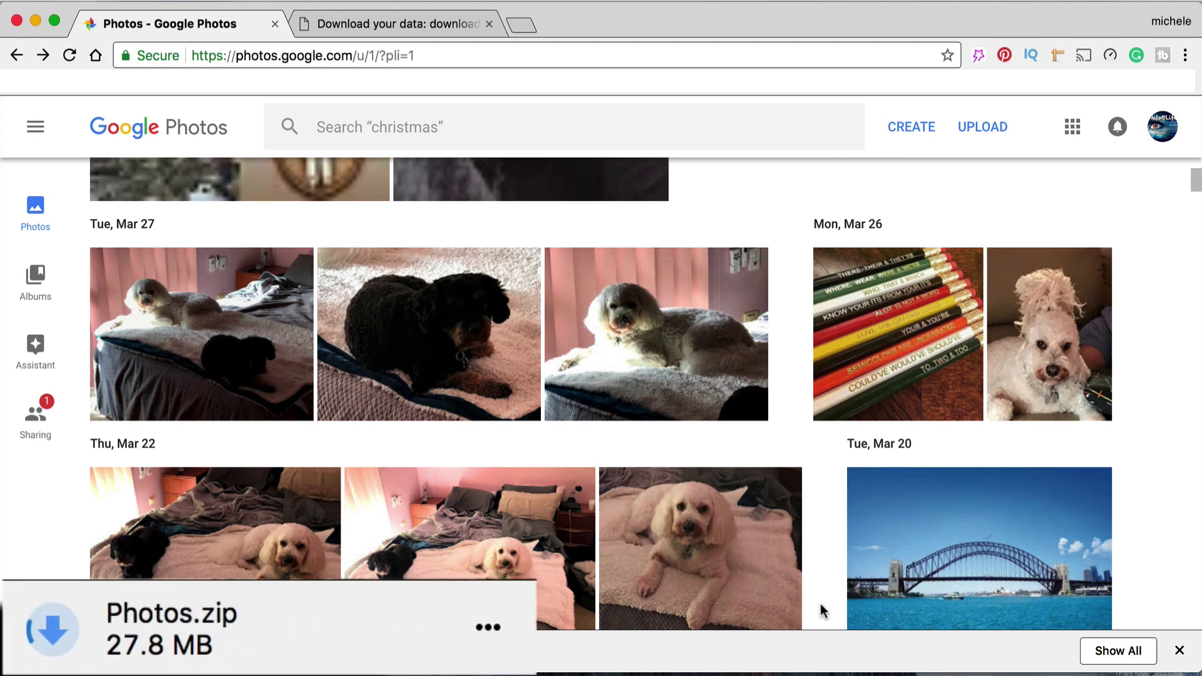
Switch to Finder, return to Downloads and rename Photos.zip as Google Photos_March 2018.zip
key("super+m")
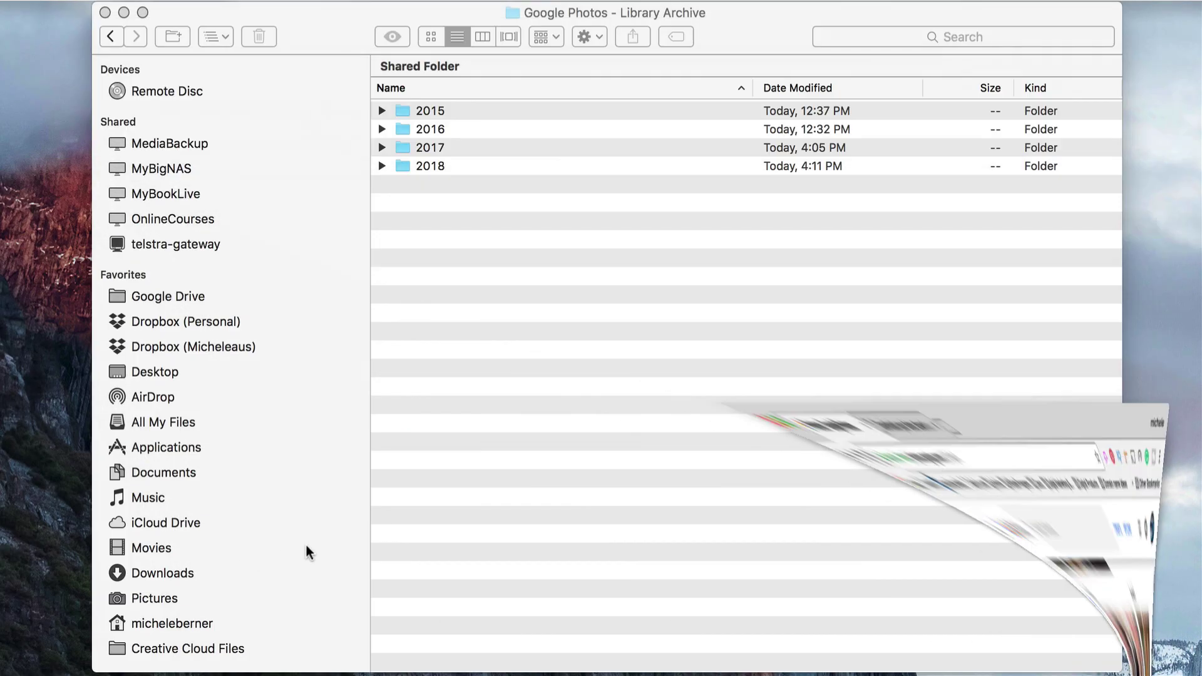
left_click(118, 36)
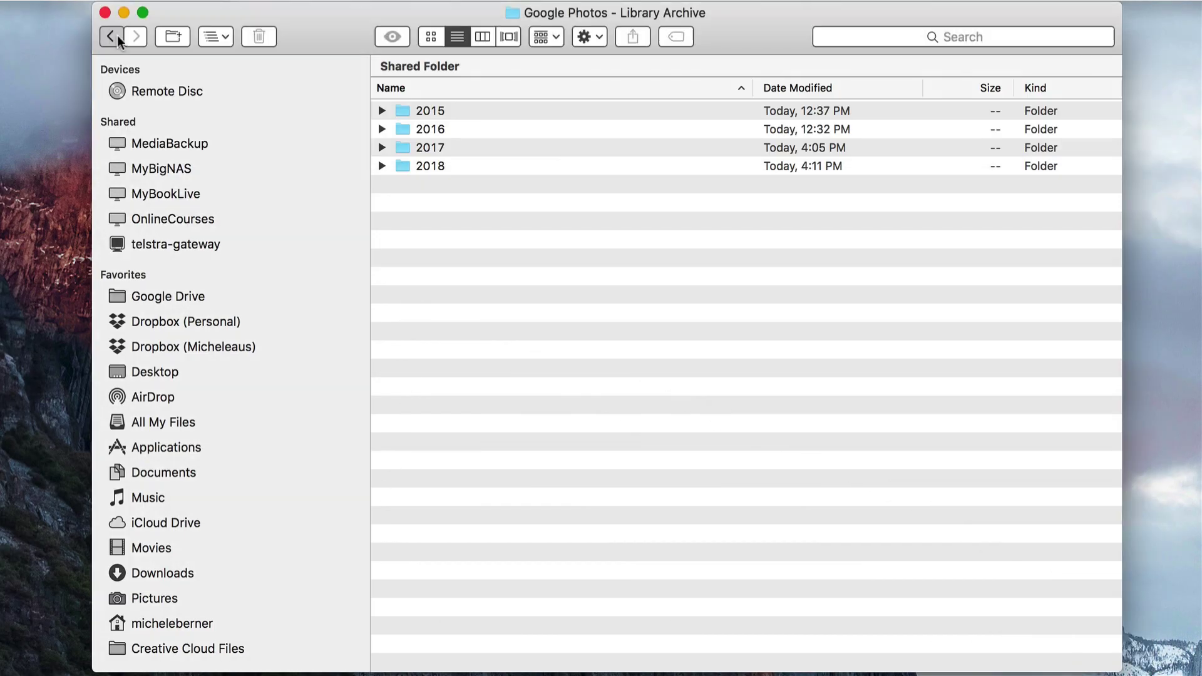
left_click_drag(430, 112, 335, 128)
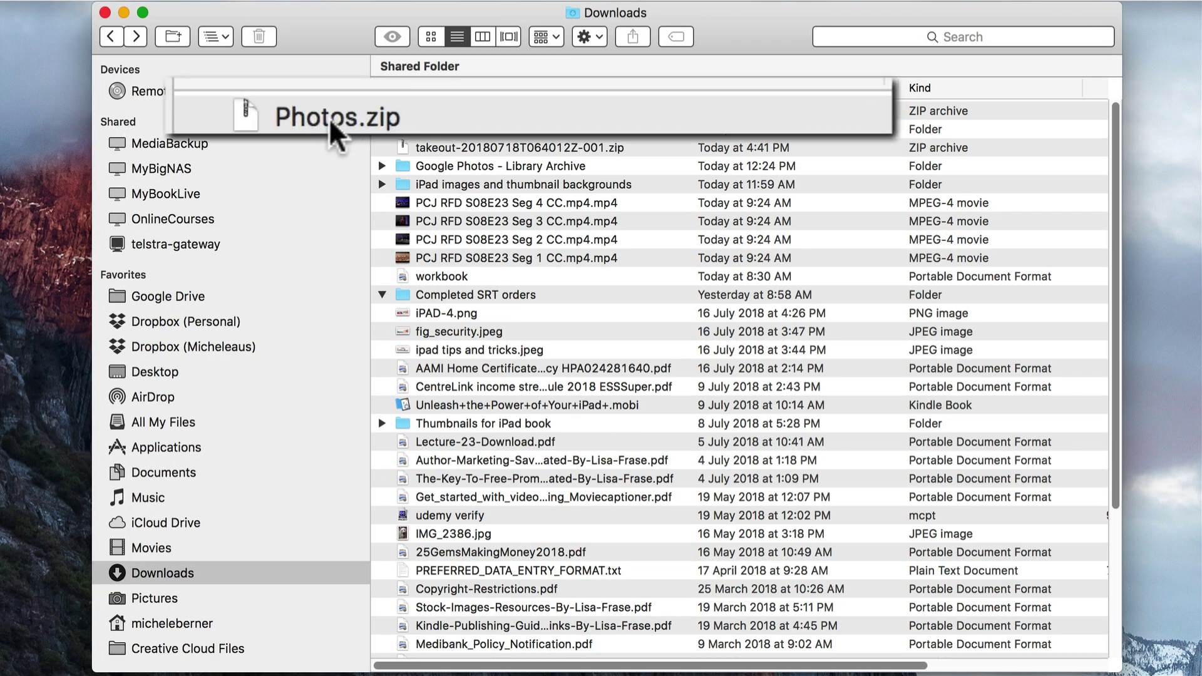
left_click(335, 128)
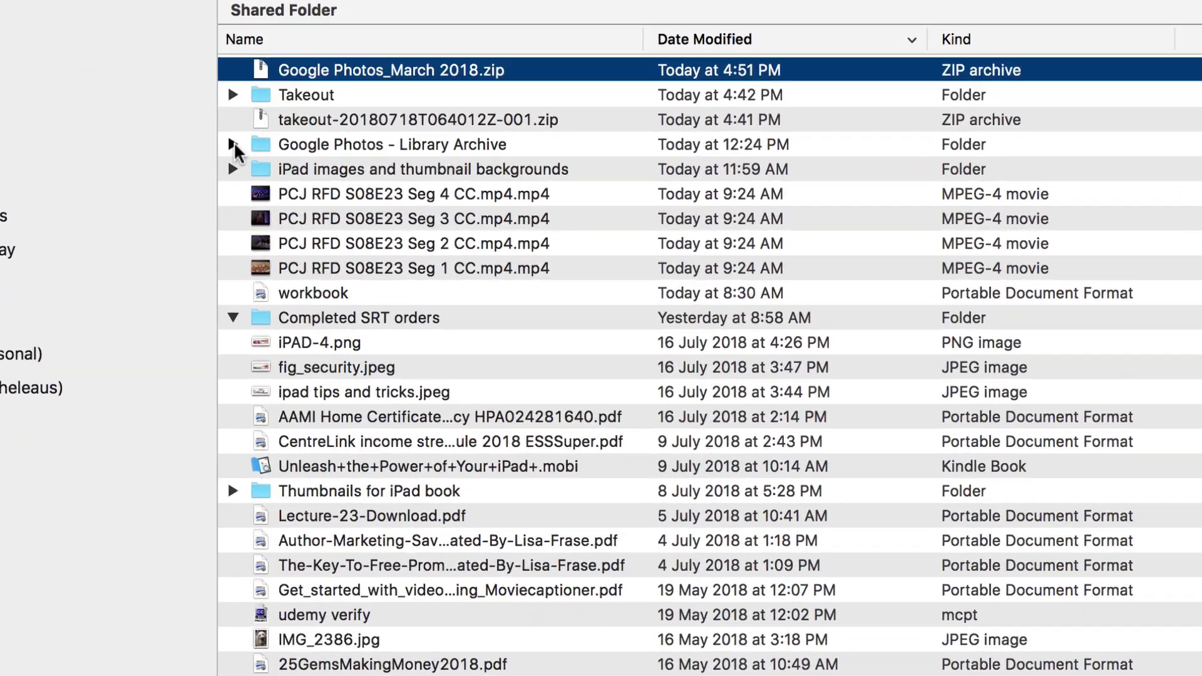
Move Google Photos_March 2018.zip into the 2018 folder of Google Photos - Library Archive and expand that folder
left_click(382, 166)
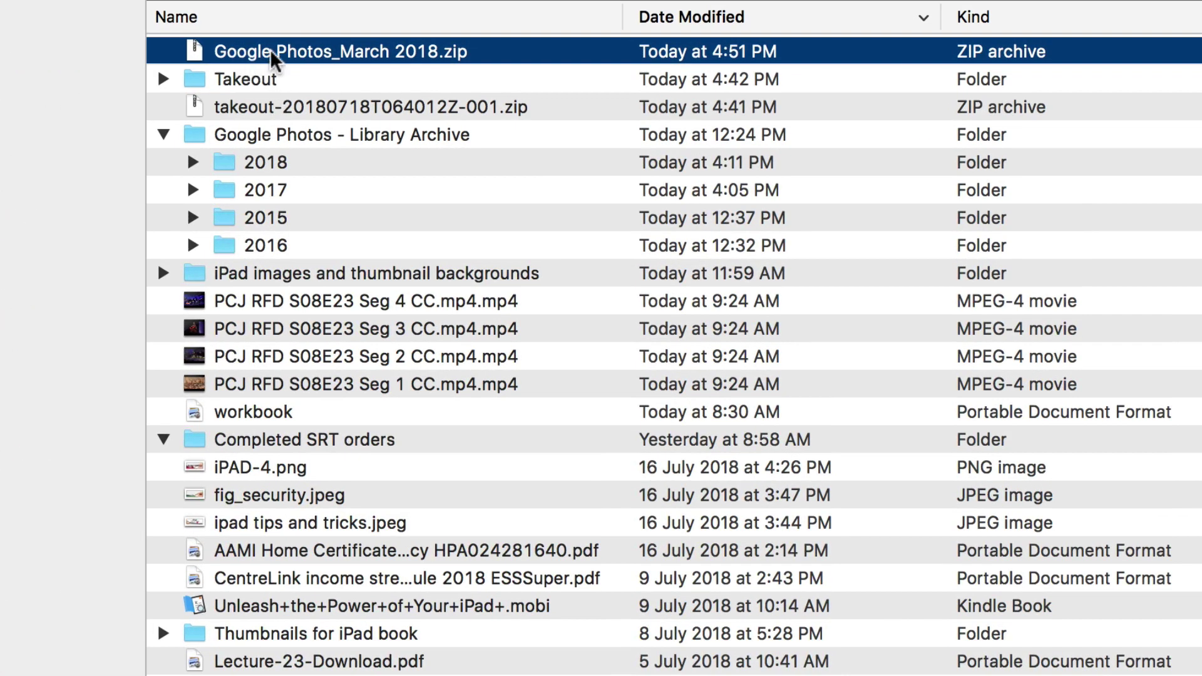
left_click_drag(271, 51, 257, 174)
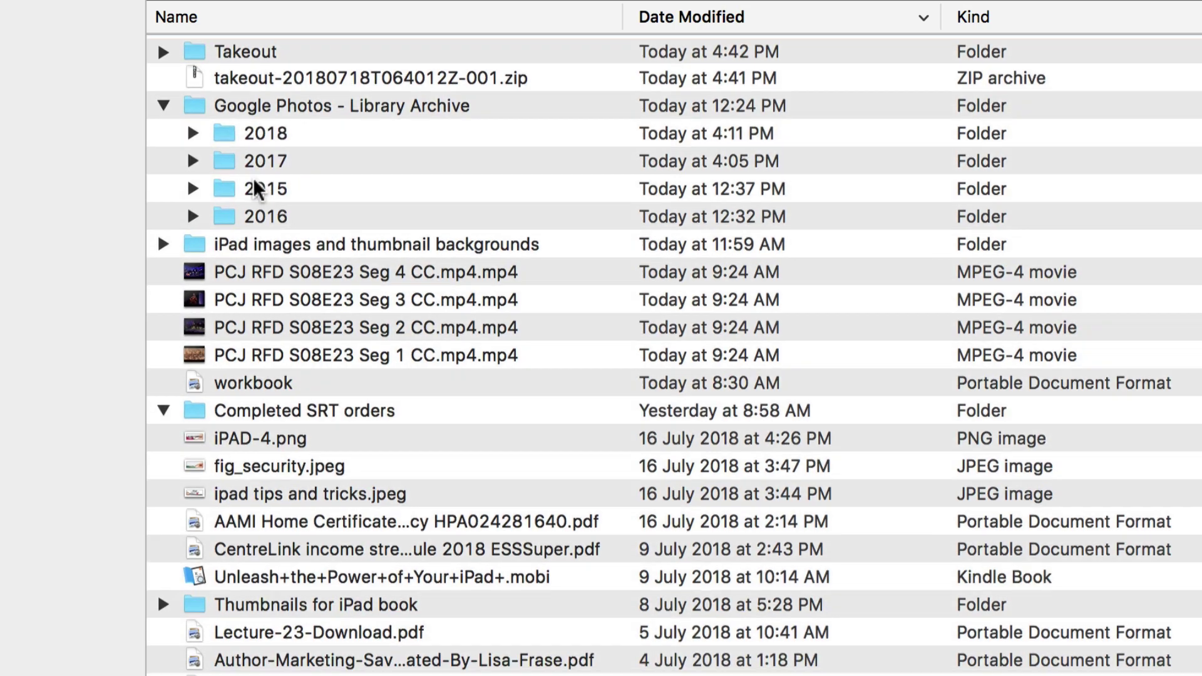
left_click(191, 131)
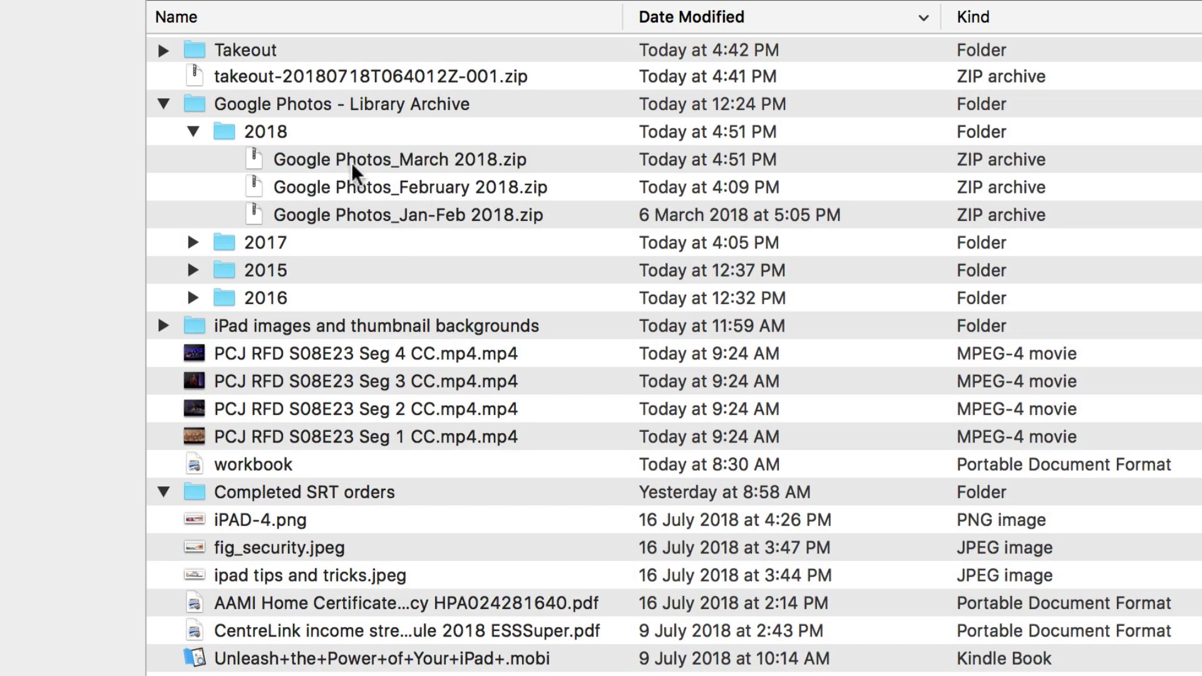
Extract Google Photos_March 2018.zip within the 2018 archive folder
left_click(330, 160)
key("super+o")
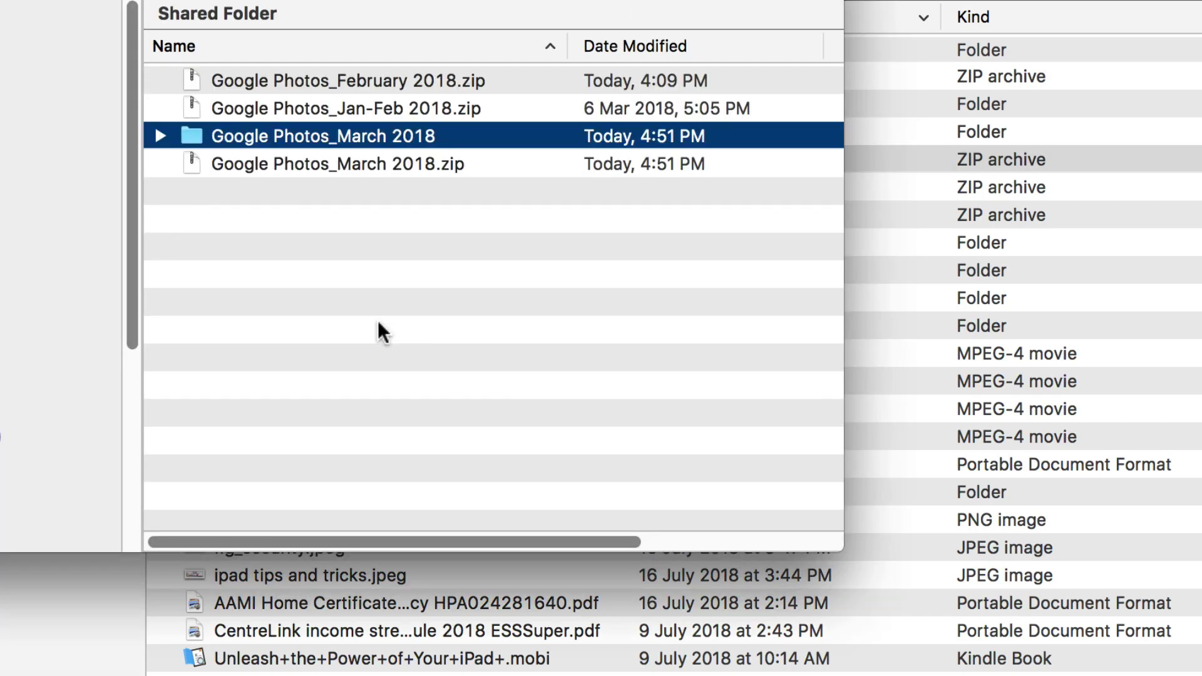
Expand the extracted Google Photos_March 2018 folder and examine its files' names, dates, sizes and kinds, enlarging the window to show more columns
left_click(159, 136)
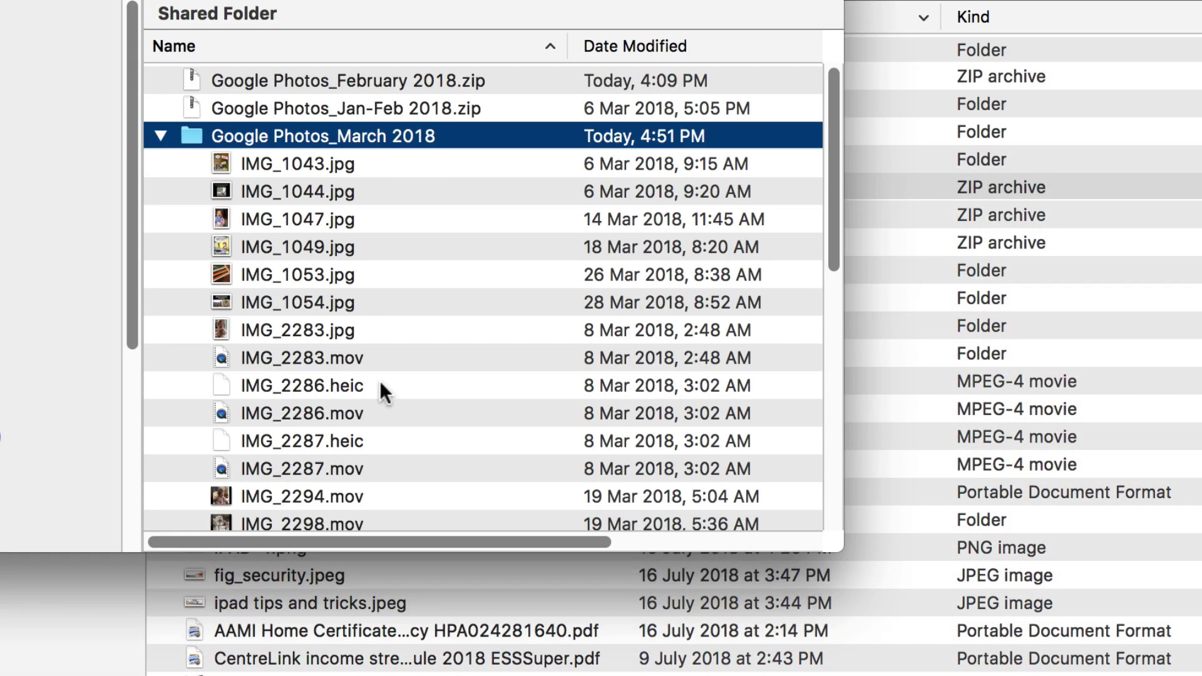
scroll(527, 391, "down", 5)
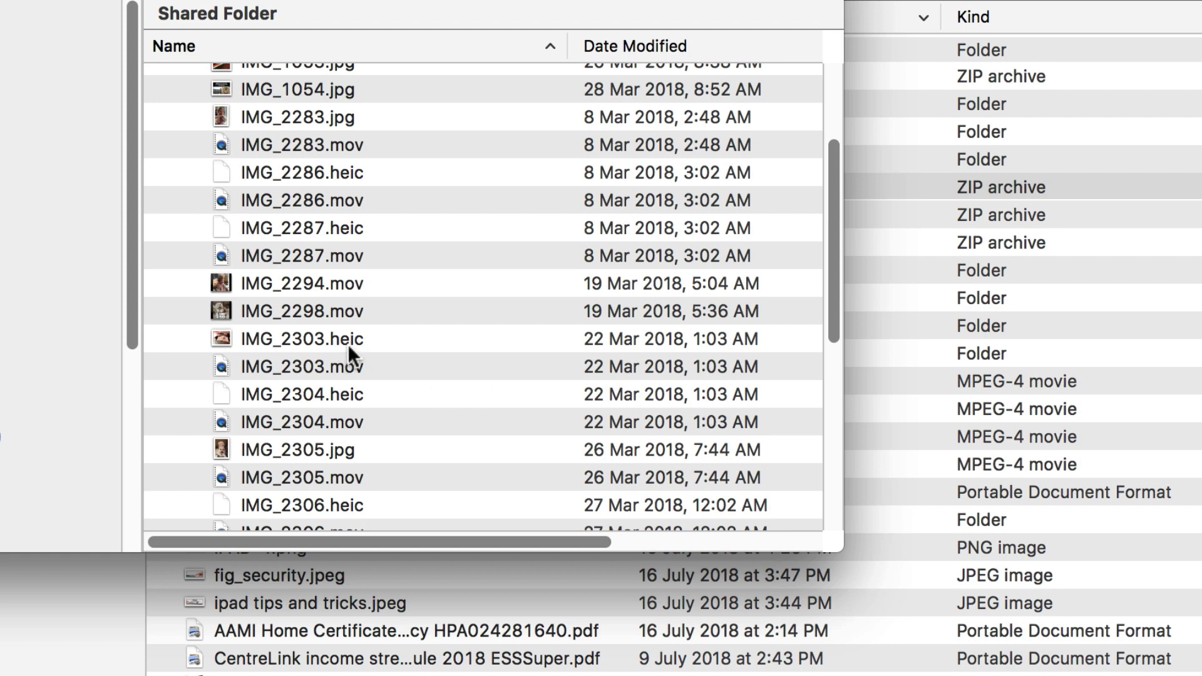
scroll(397, 376, "up", 5)
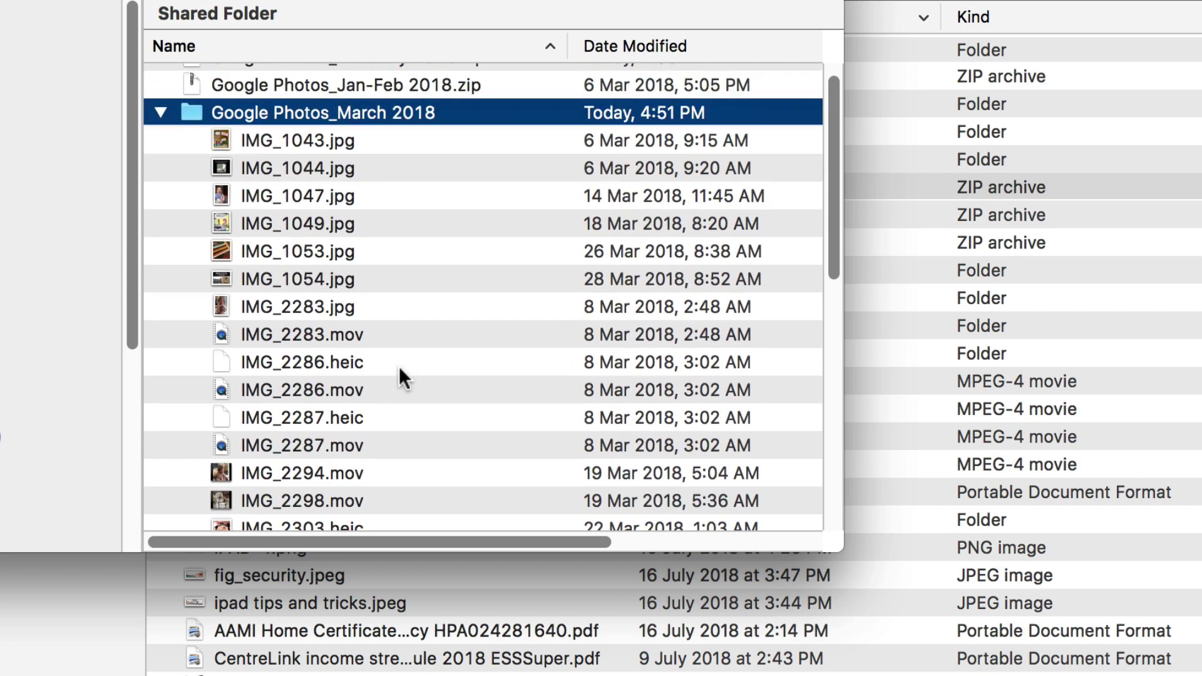
scroll(427, 376, "down", 5)
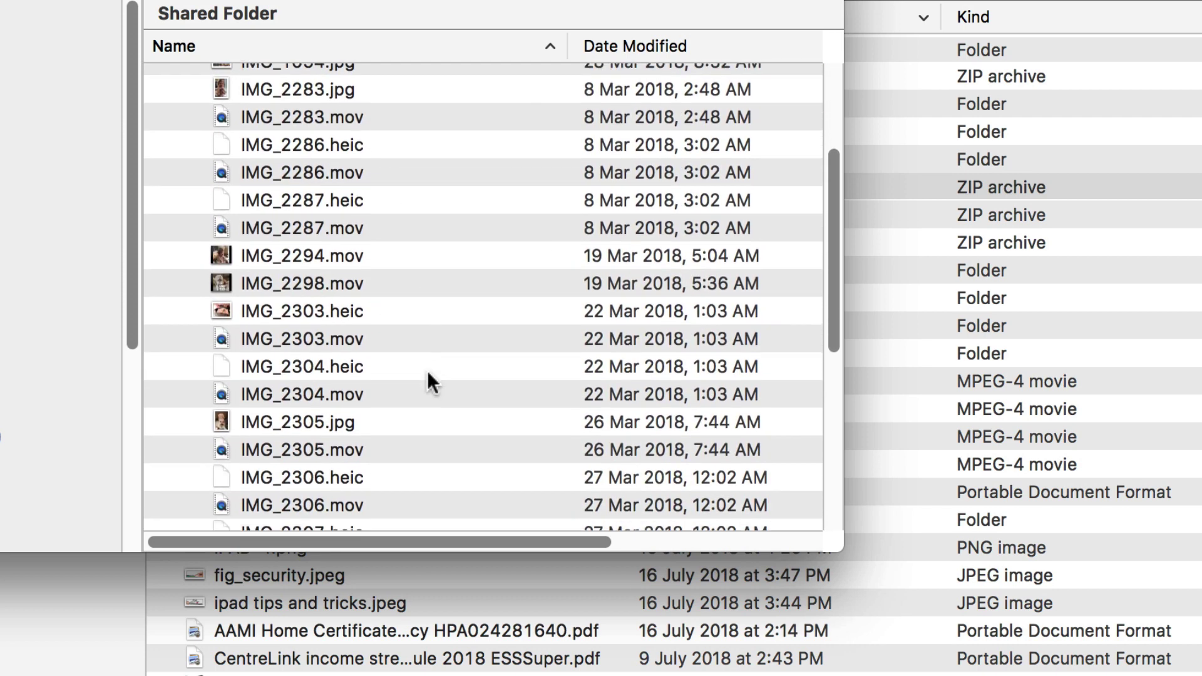
scroll(428, 375, "down", 6)
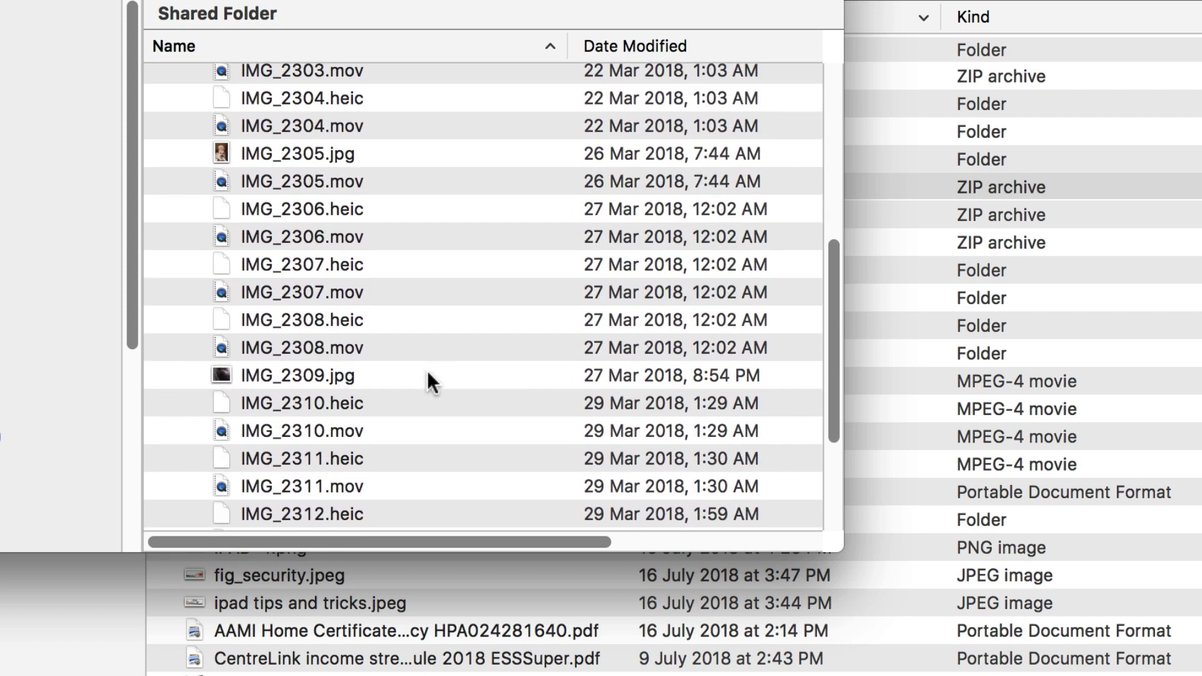
scroll(427, 375, "down", 2)
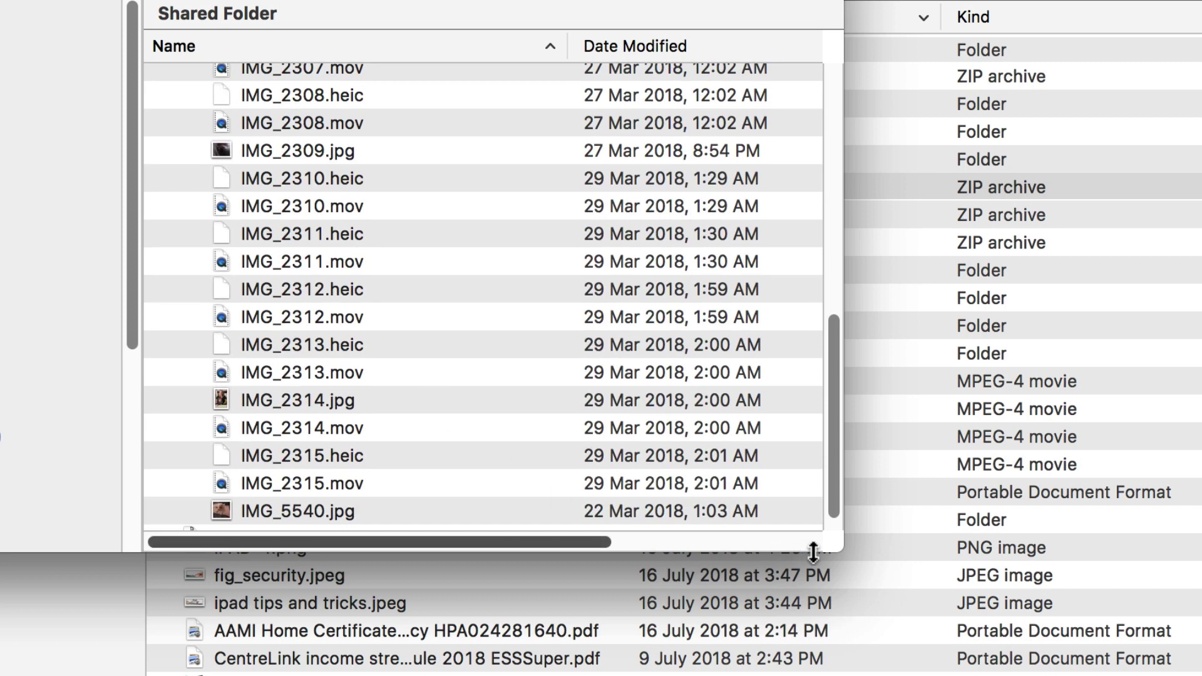
left_click_drag(841, 552, 1096, 675)
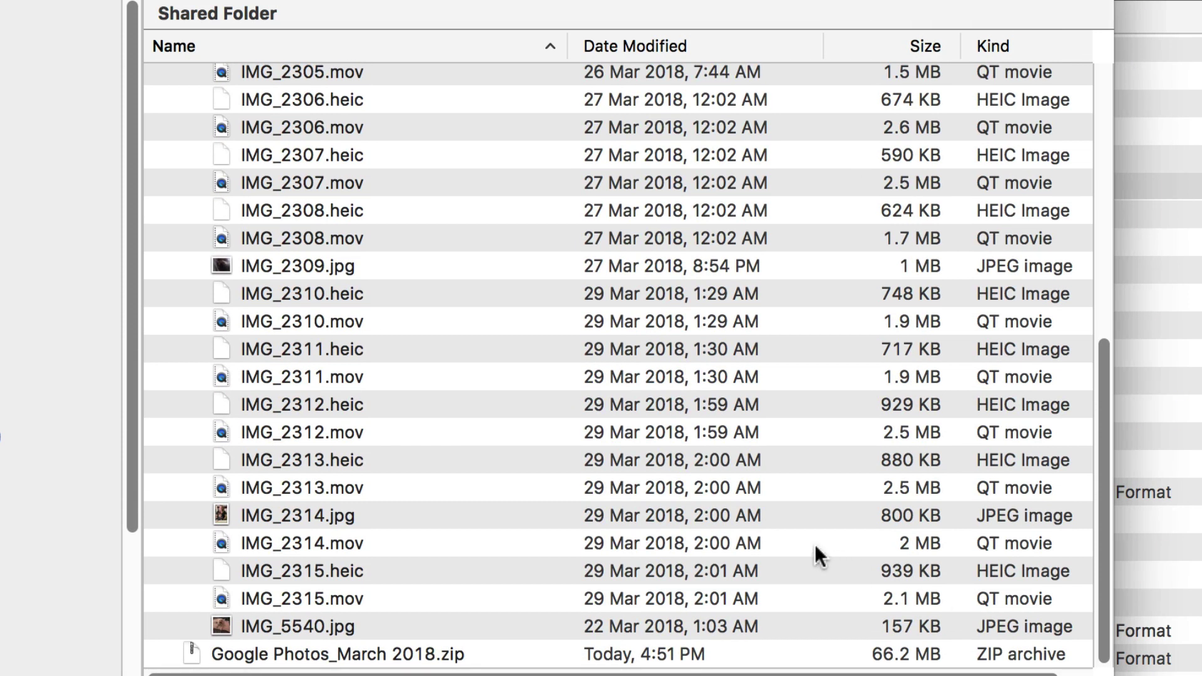
scroll(814, 543, "down", 2)
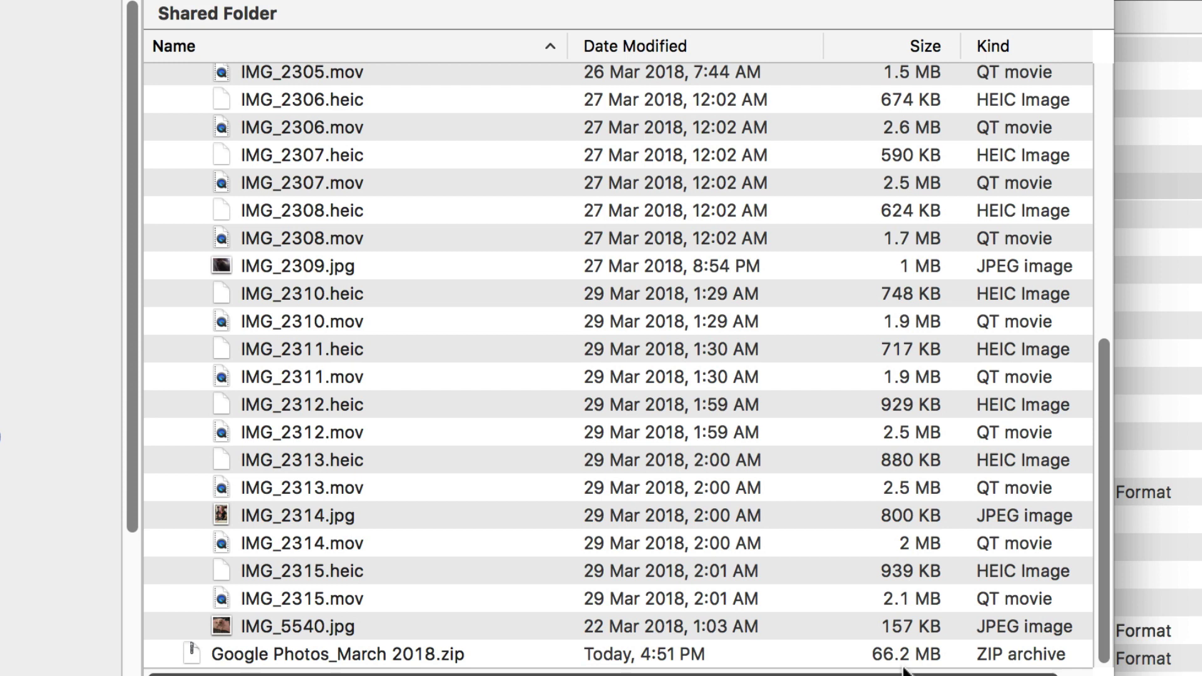
scroll(230, 293, "up", 5)
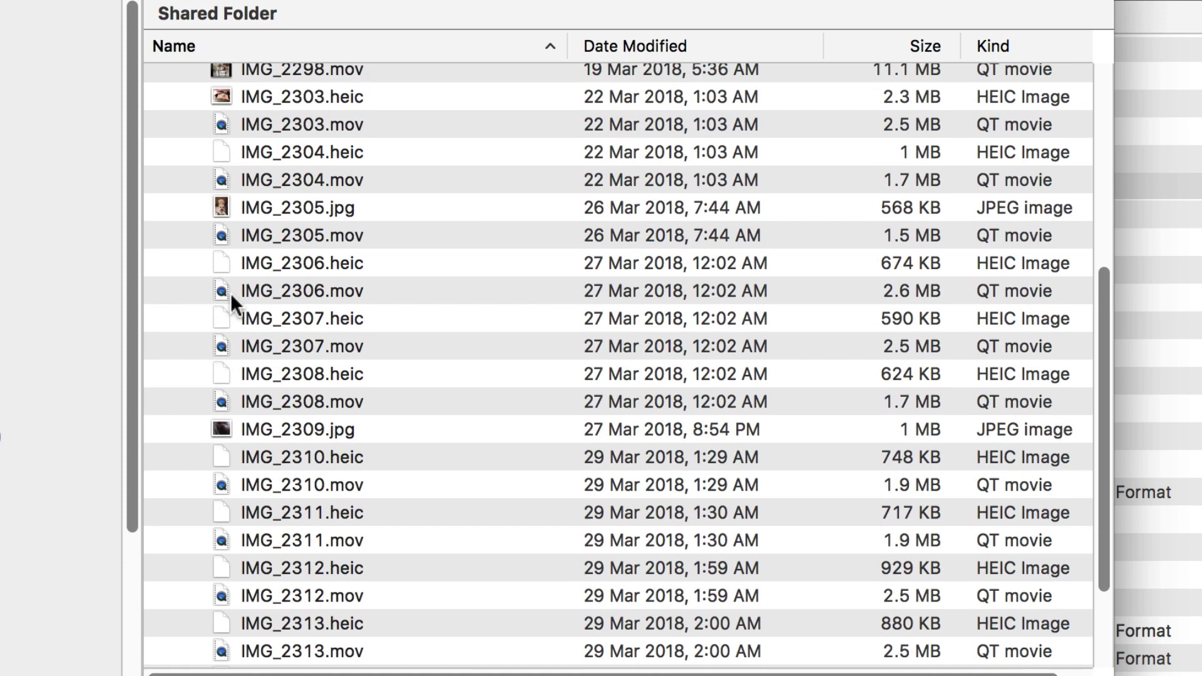
scroll(213, 253, "up", 10)
Move the extracted Google Photos_March 2018 folder to the trash and check the contents of Google Photos - Library Archive in Downloads
left_click(158, 138)
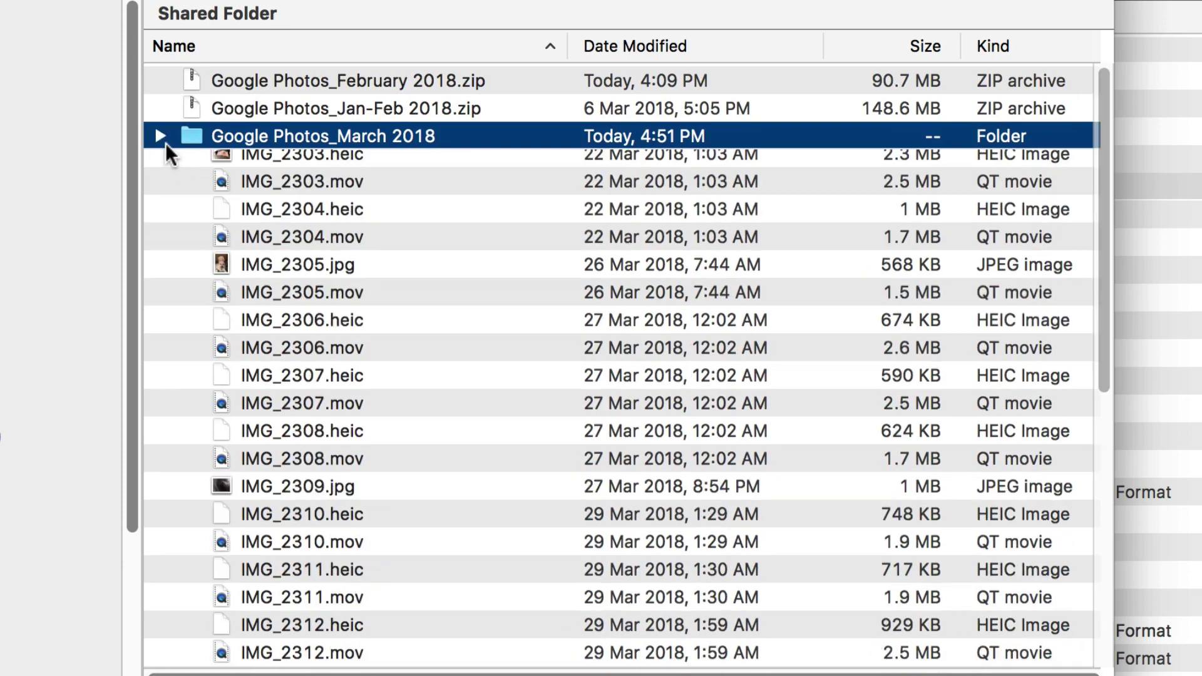
right_click(254, 133)
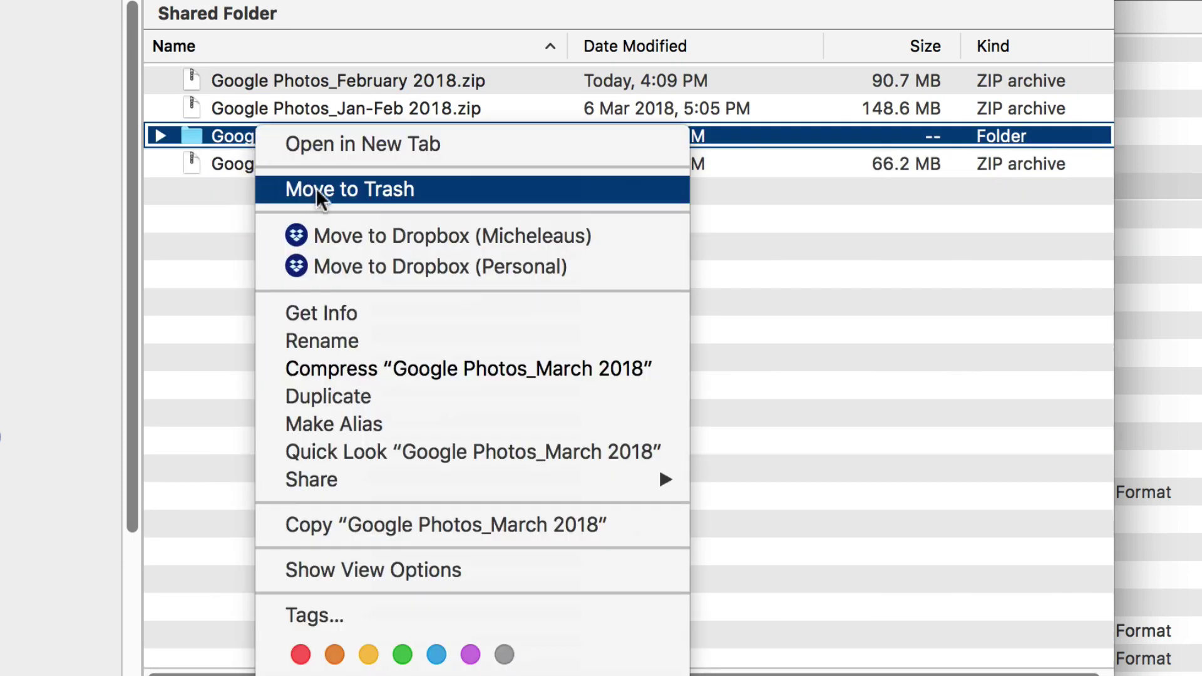
left_click(315, 189)
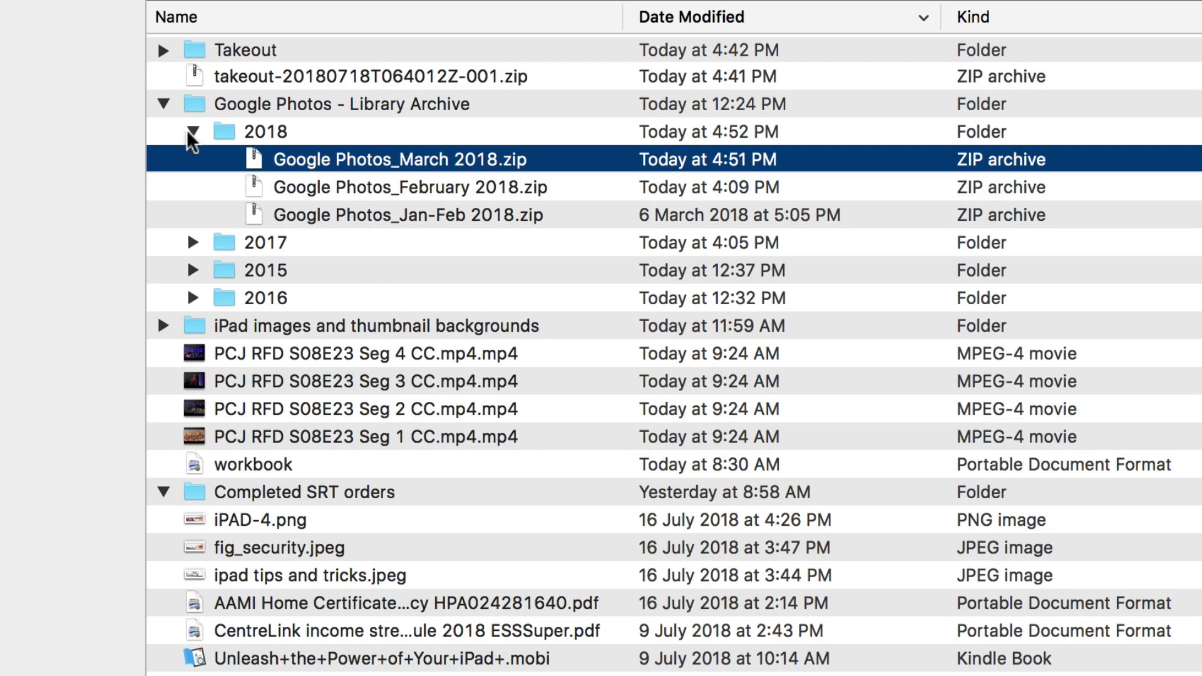
left_click(163, 103)
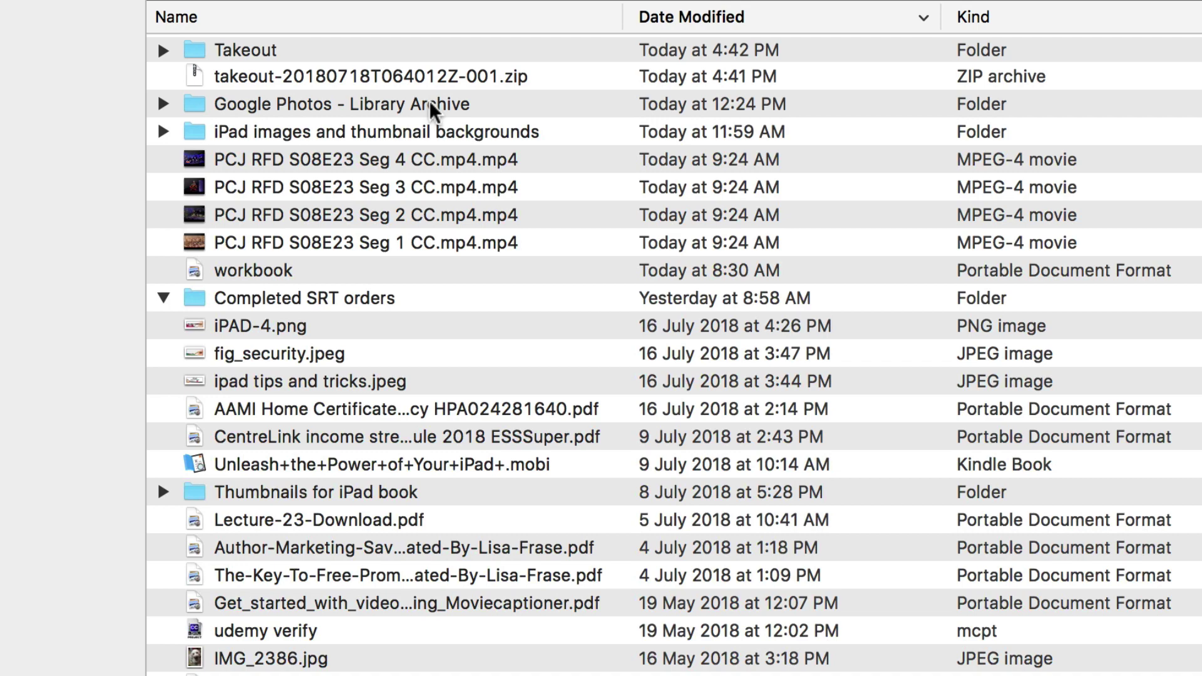
left_click(163, 104)
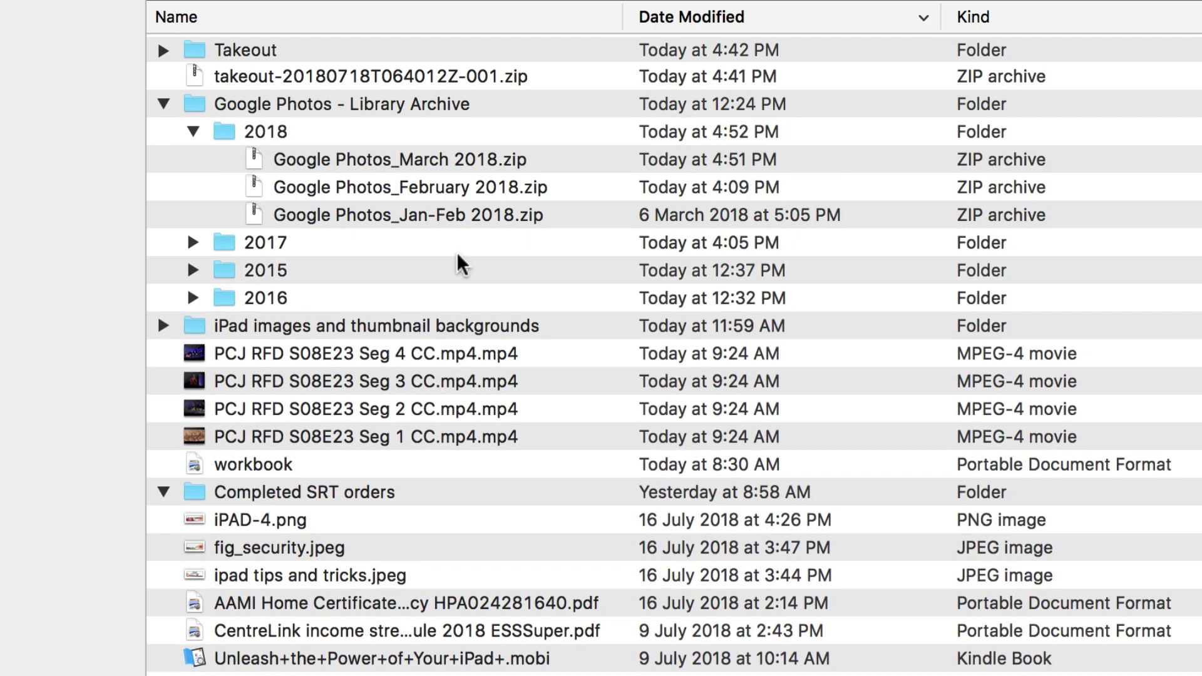